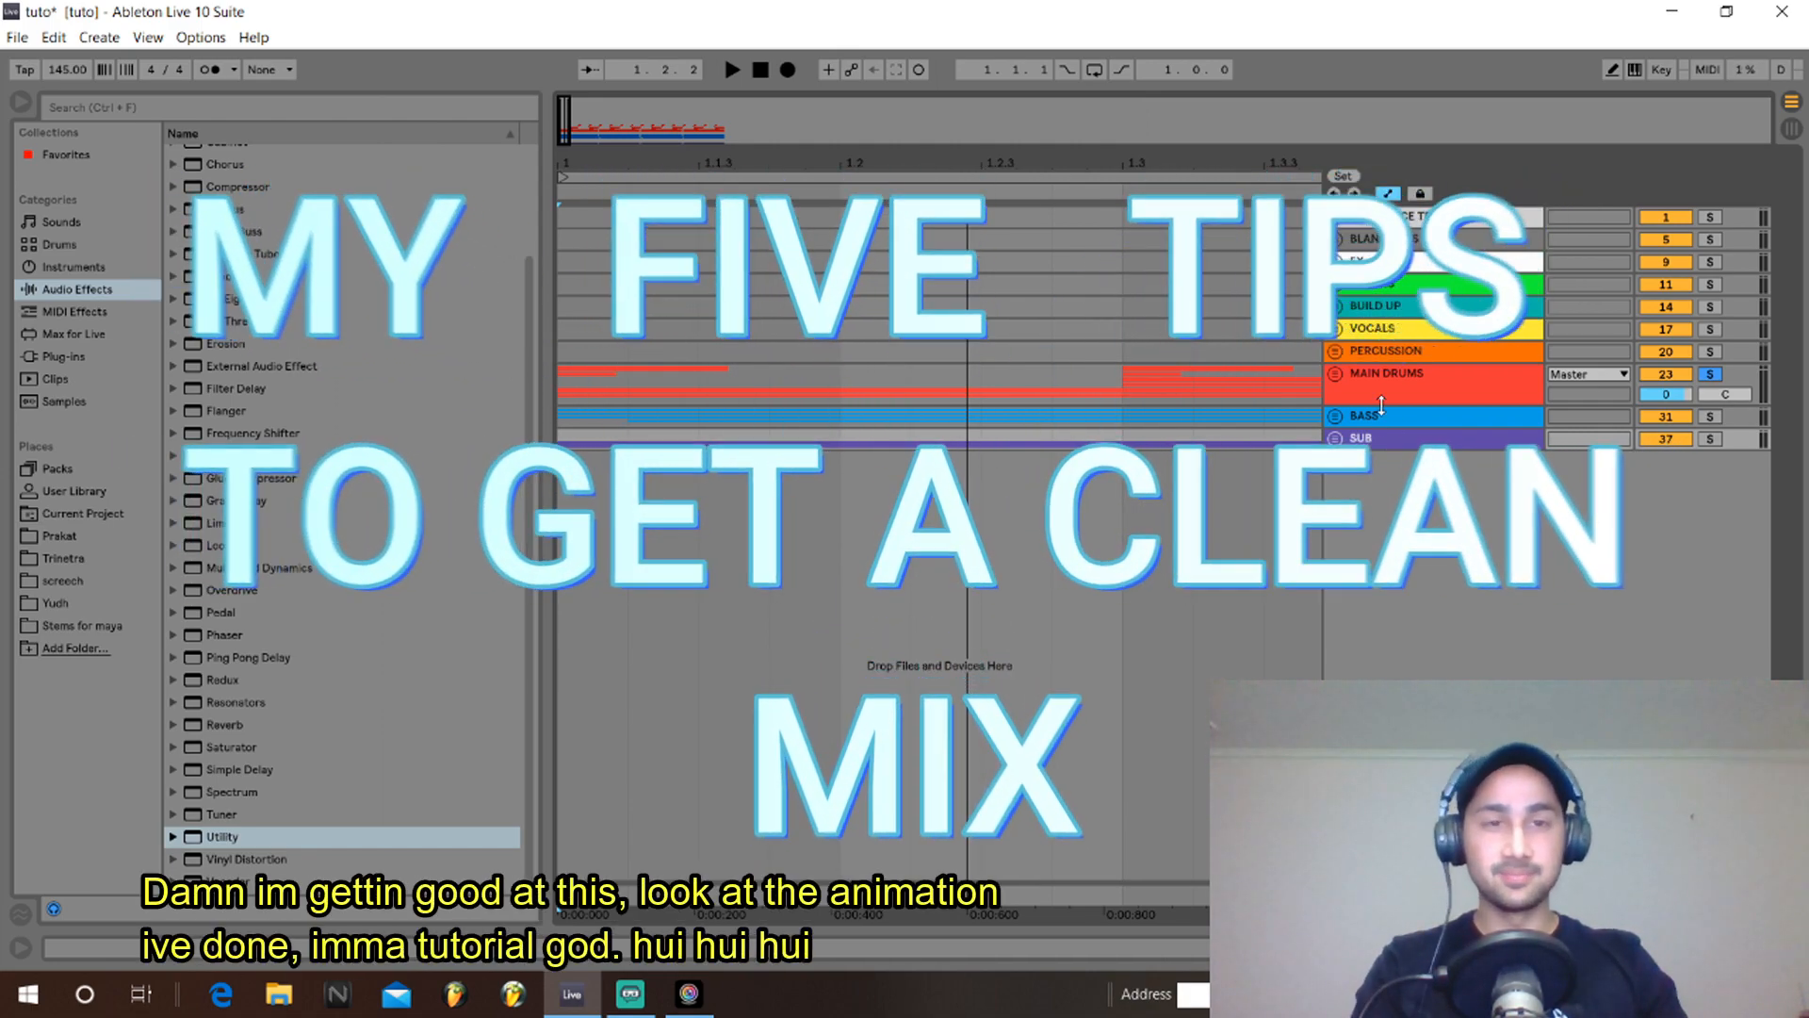
Unfold the MAIN DRUMS group and select the first Cymatics - Terror Full Kick 024 clip.
{"action": "left_click", "coordinate": [1338, 375]}
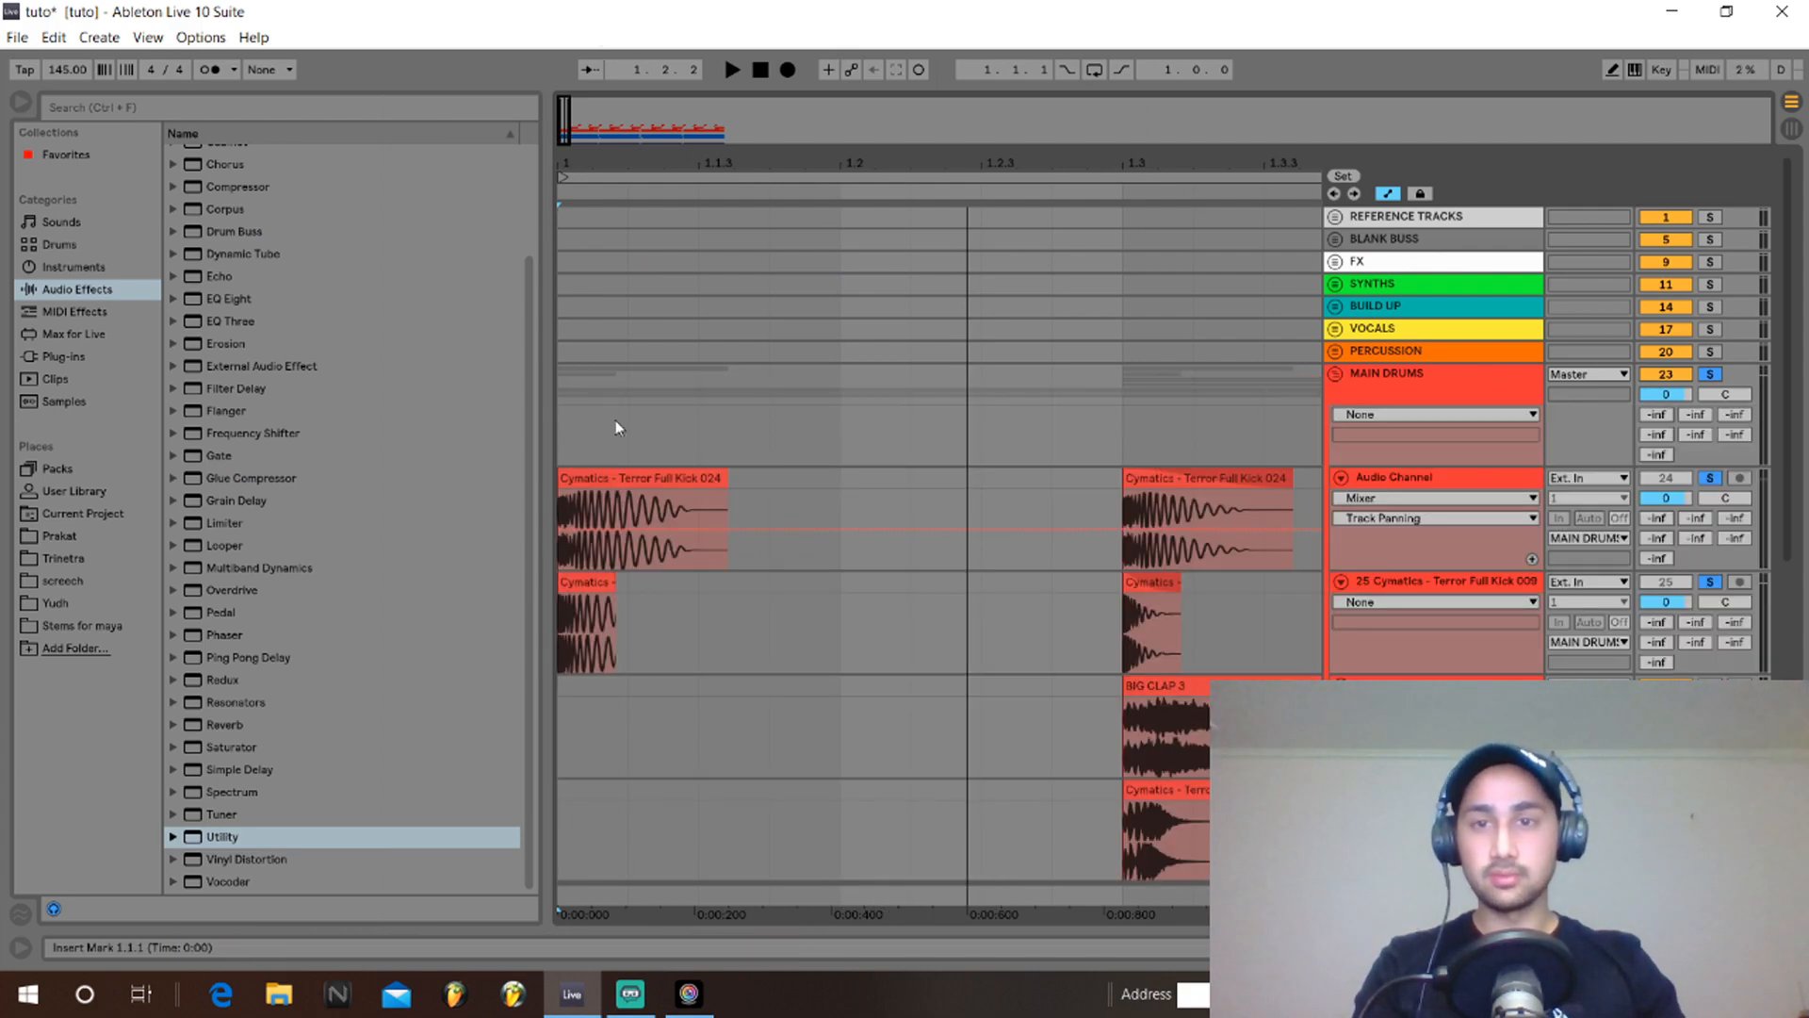
{"action": "left_click_drag", "start_coordinate": [563, 516], "coordinate": [617, 509]}
{"action": "scroll", "coordinate": [614, 480], "scroll_direction": "up", "scroll_amount": 3}
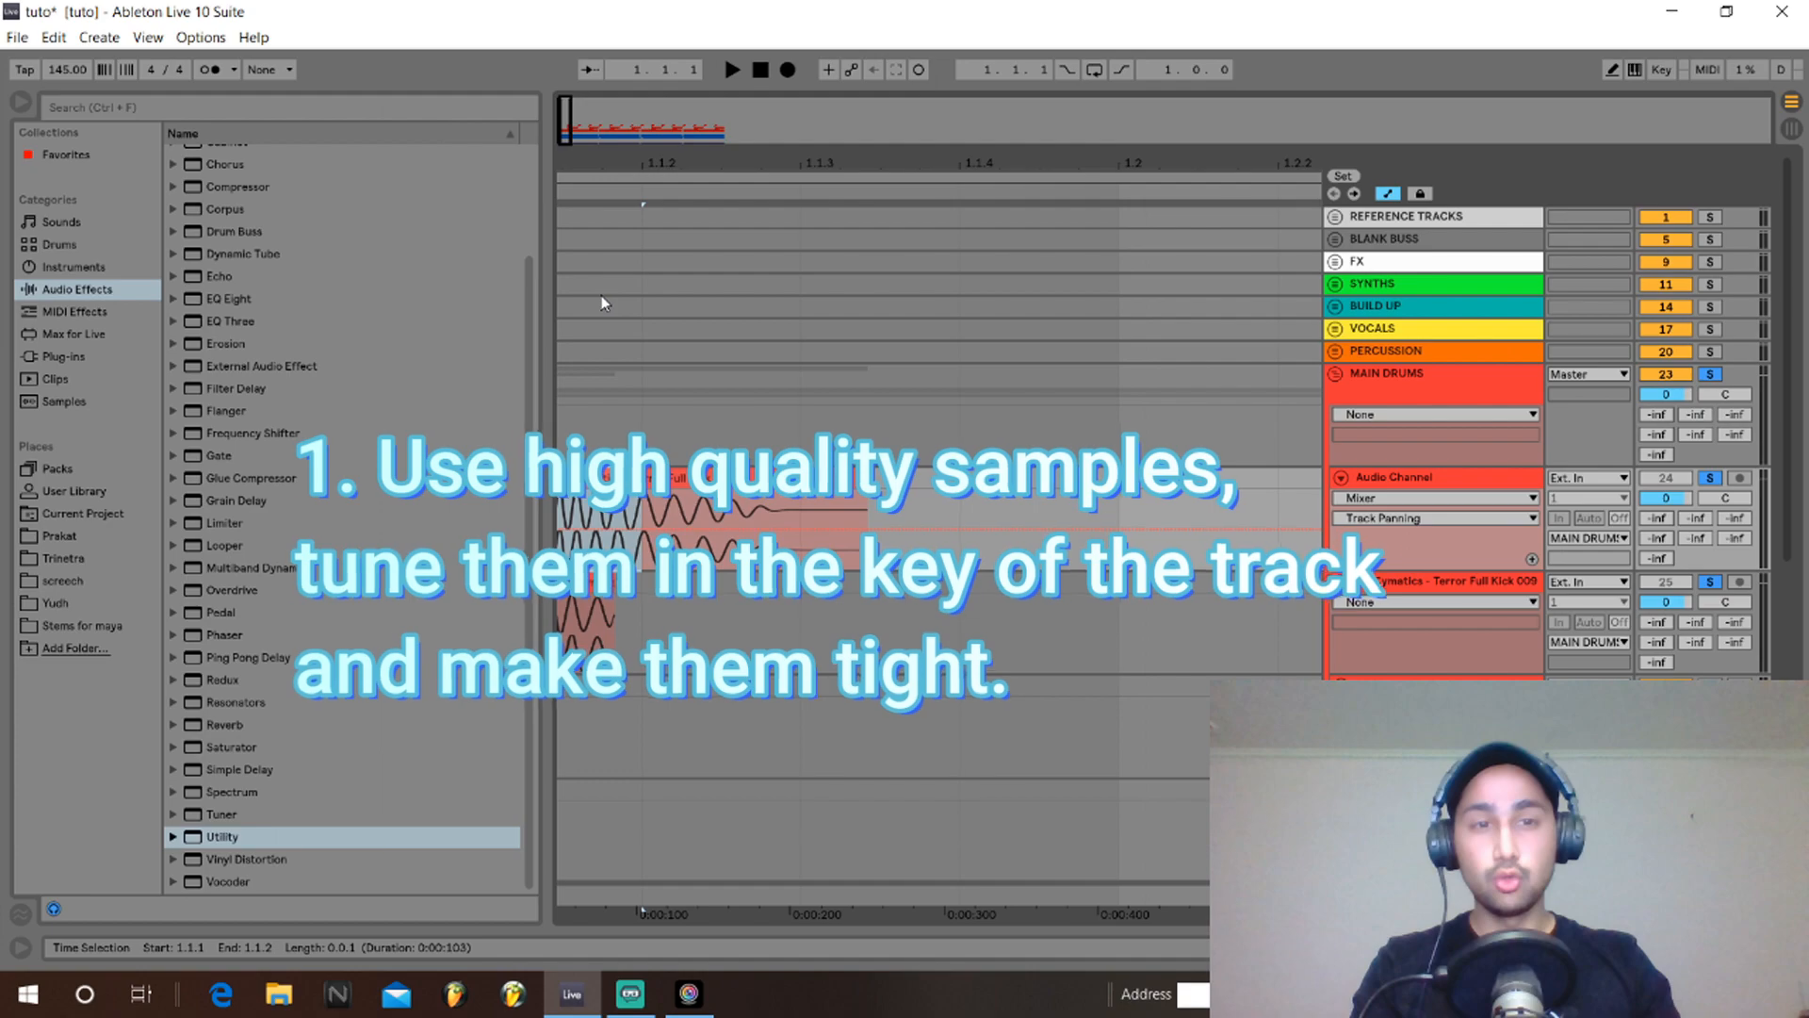
{"action": "scroll", "coordinate": [617, 510], "scroll_direction": "down", "scroll_amount": 2}
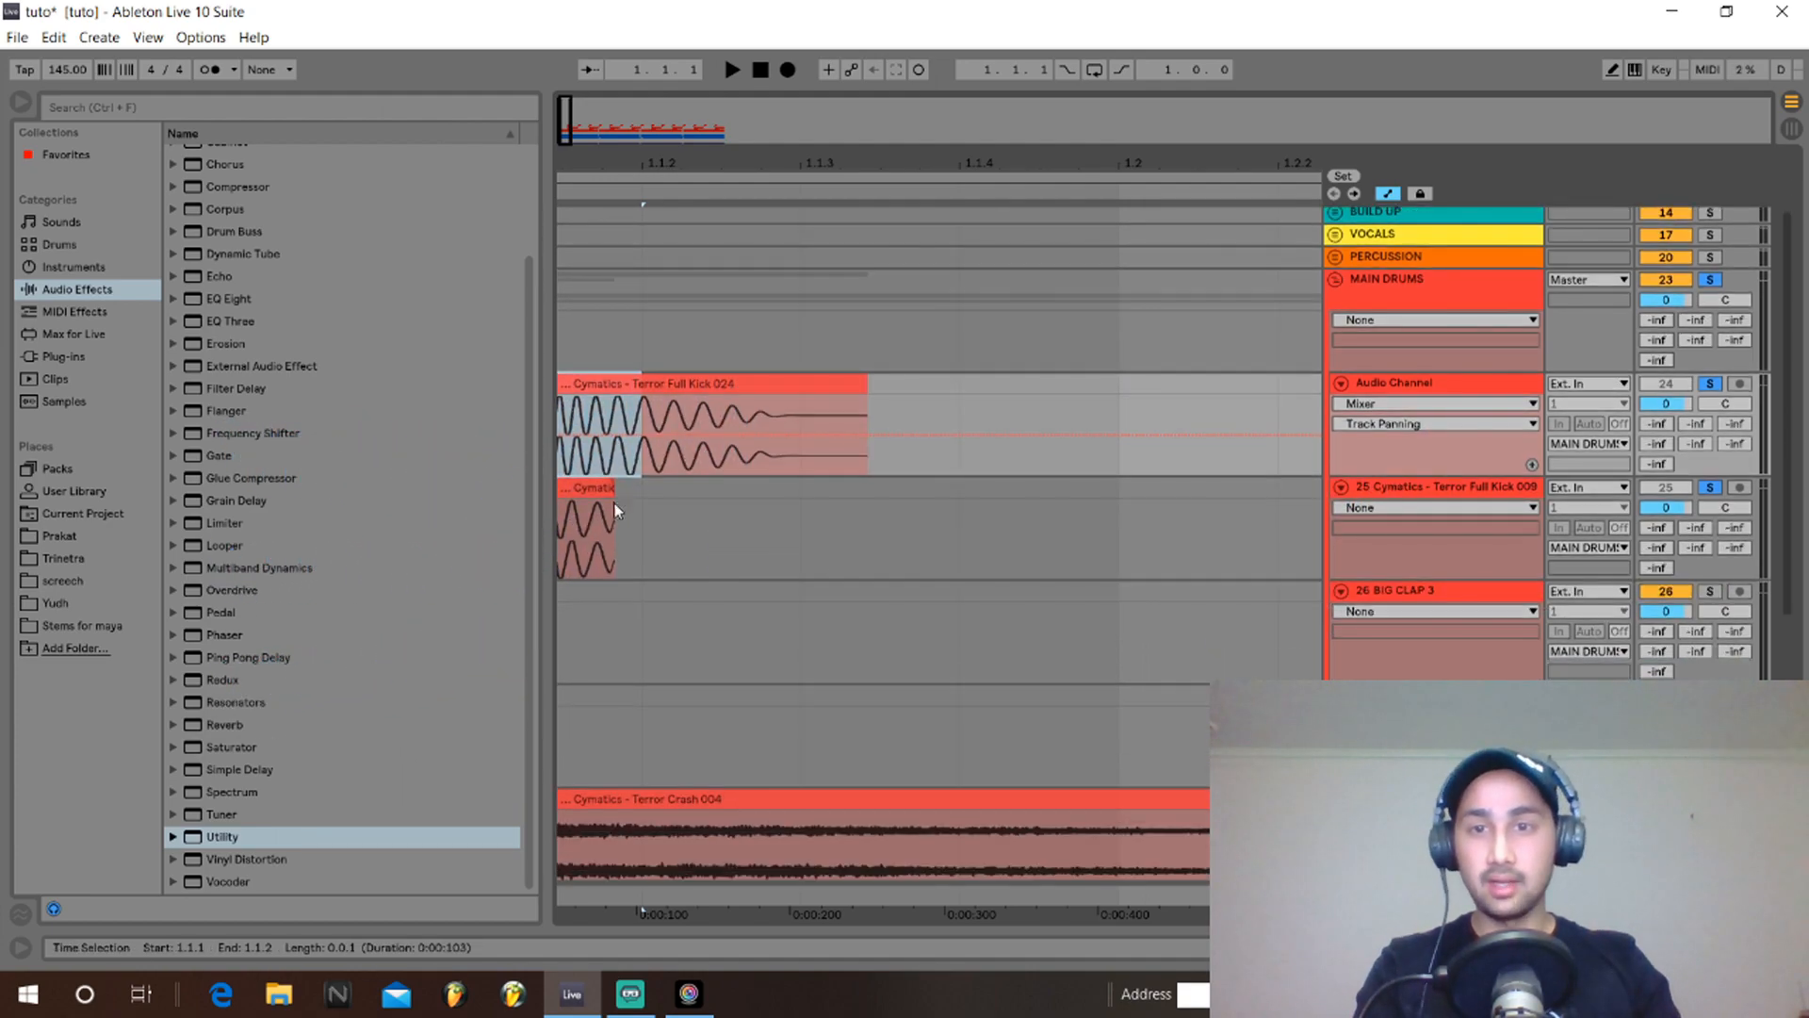
{"action": "scroll", "coordinate": [631, 464], "scroll_direction": "left", "scroll_amount": 2}
{"action": "left_click", "coordinate": [634, 380]}
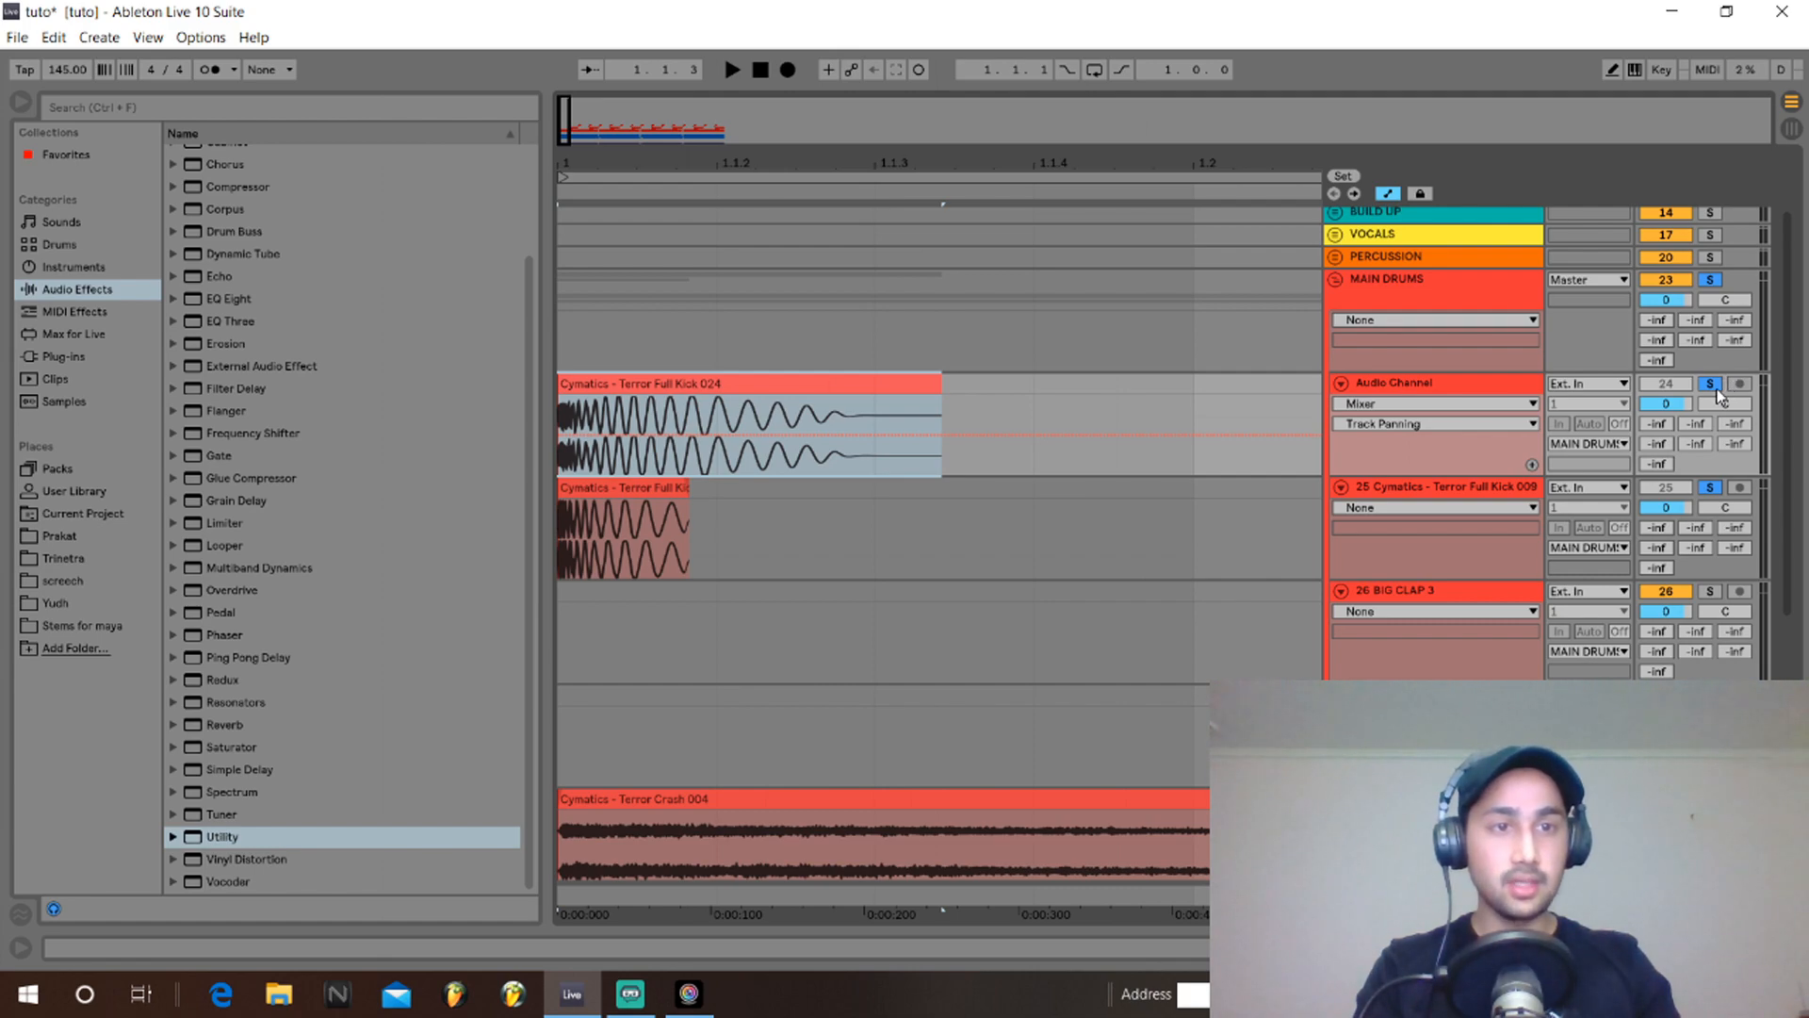
Audition the two layered kicks, then leave only the Terror Full Kick 024 track soloed within the drum group.
{"action": "key", "text": "space"}
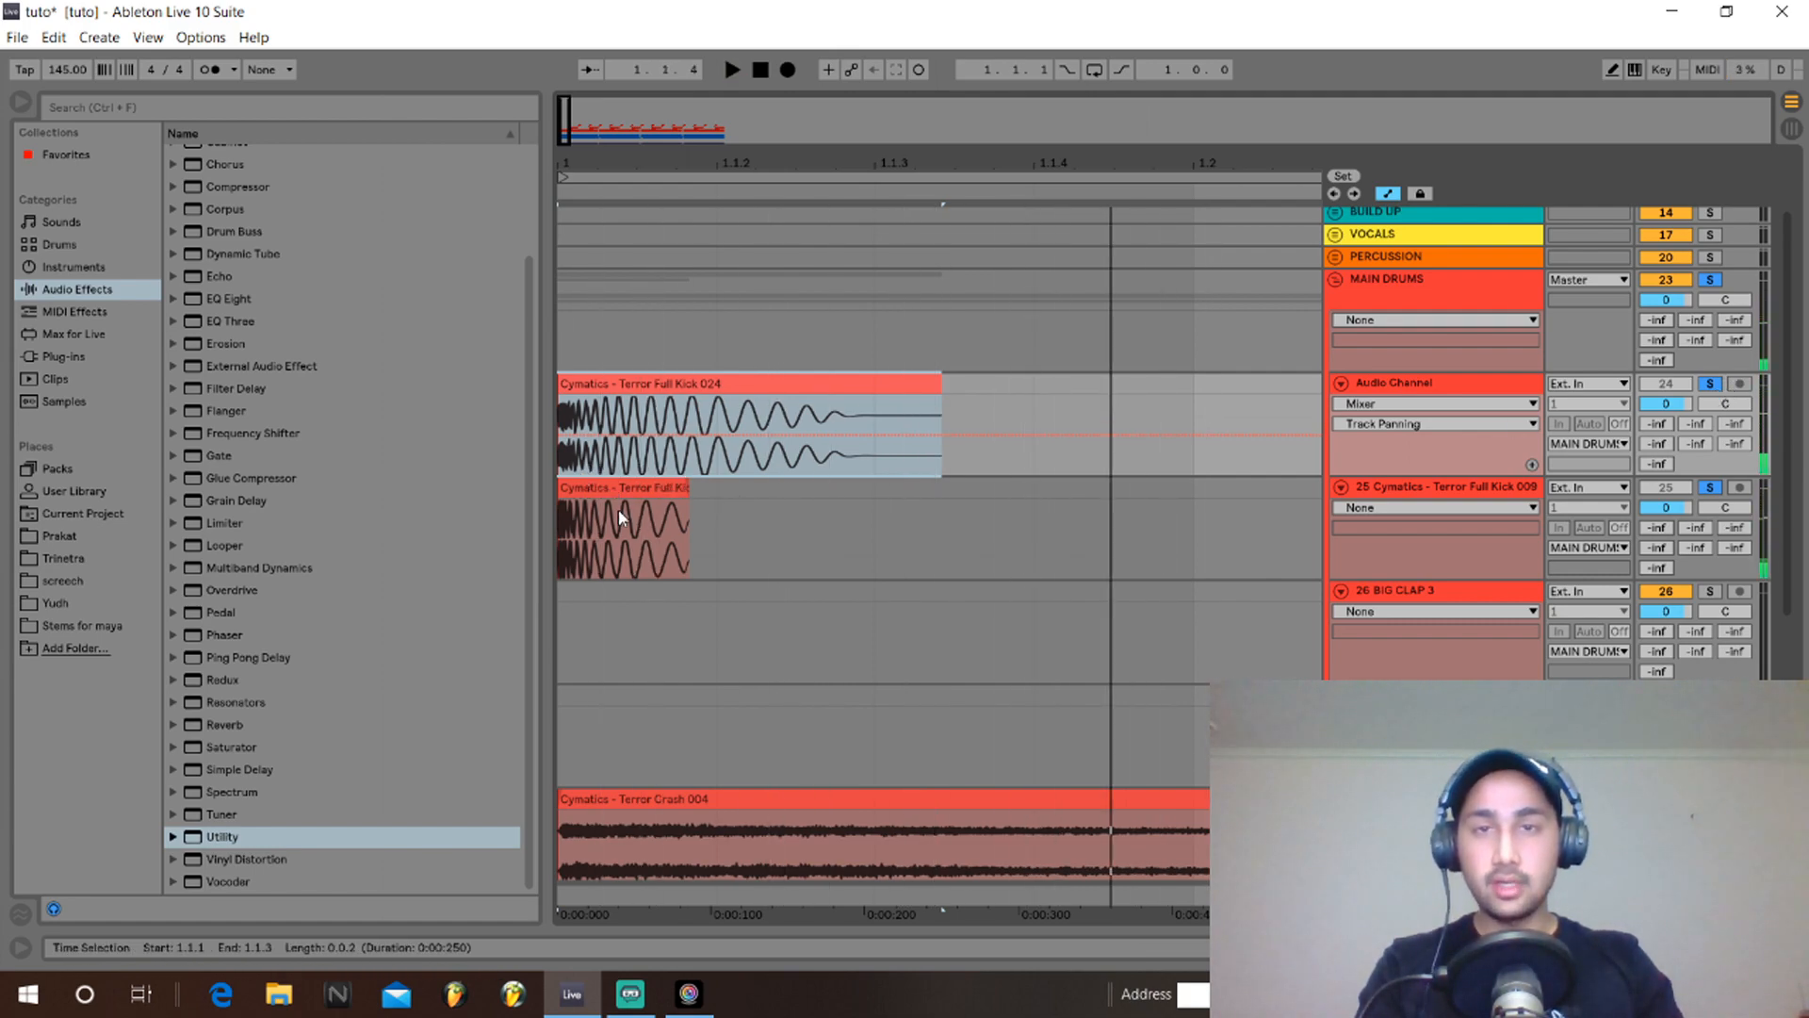
{"action": "left_click", "coordinate": [1712, 491]}
{"action": "left_click", "coordinate": [1711, 385]}
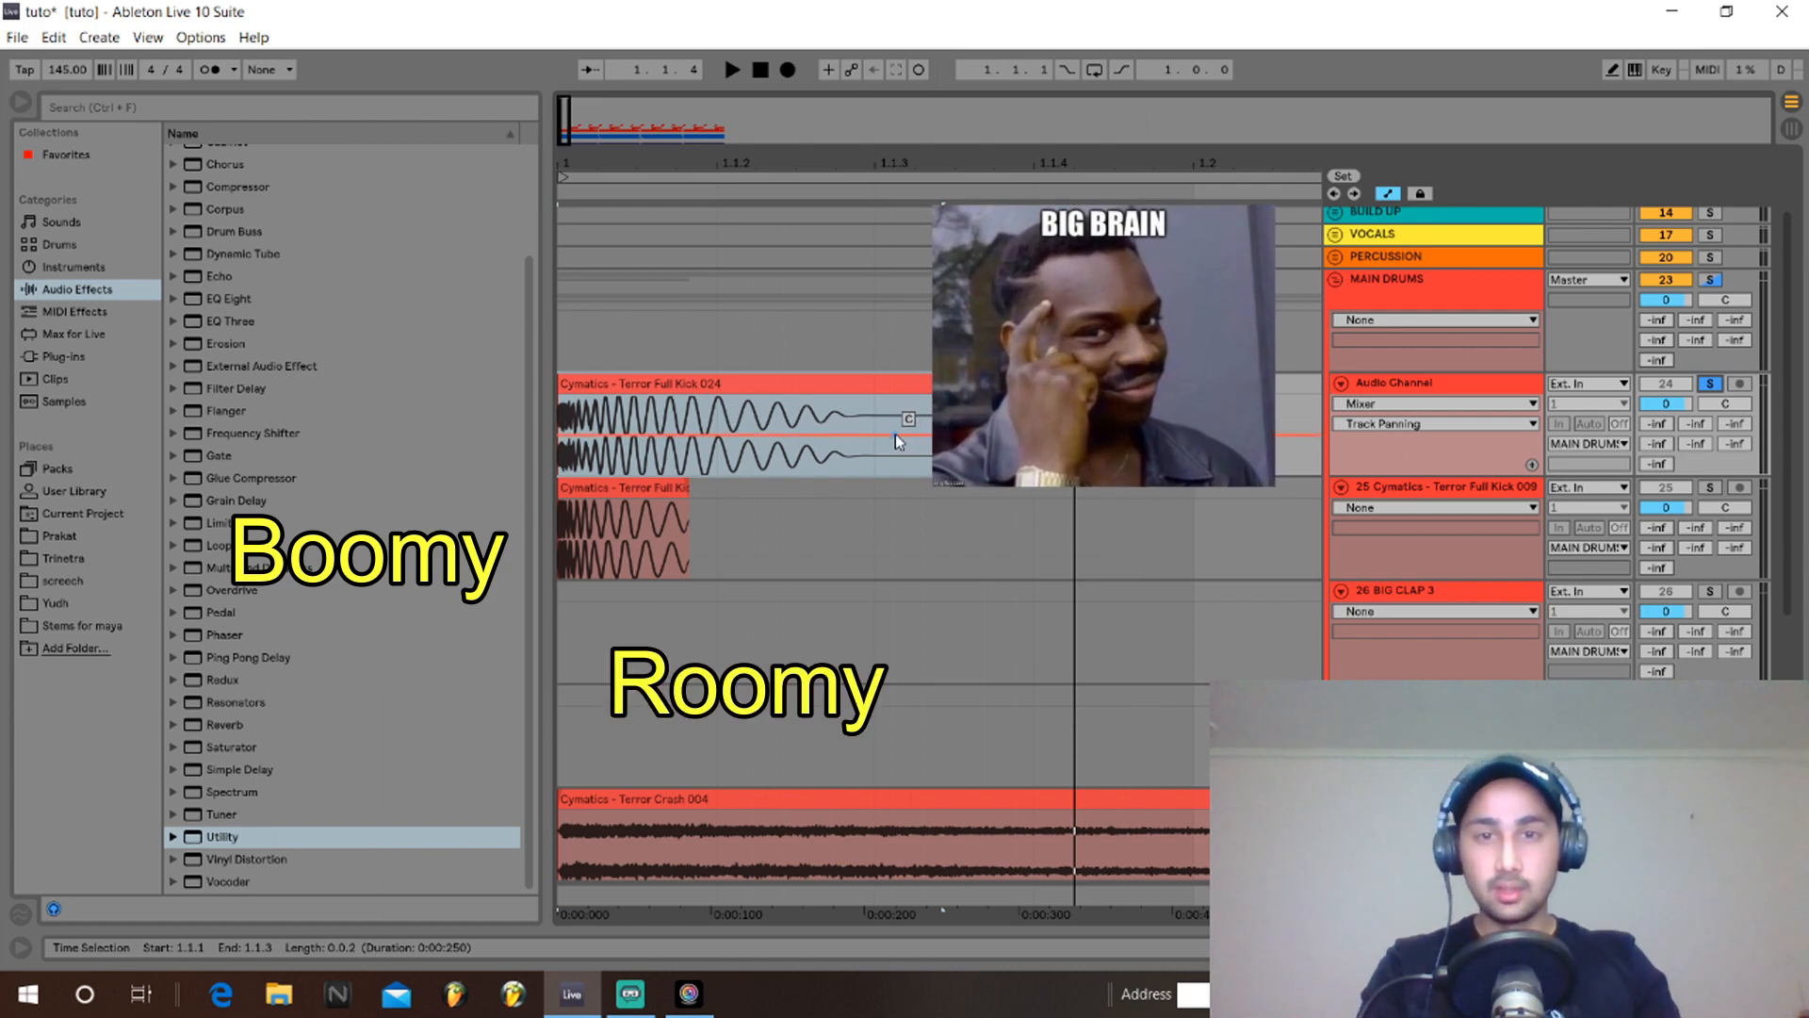
Hide the automation lanes and add a fade-out spanning the whole first Terror Full Kick 024 clip.
{"action": "right_click", "coordinate": [1659, 405]}
{"action": "left_click", "coordinate": [1508, 414]}
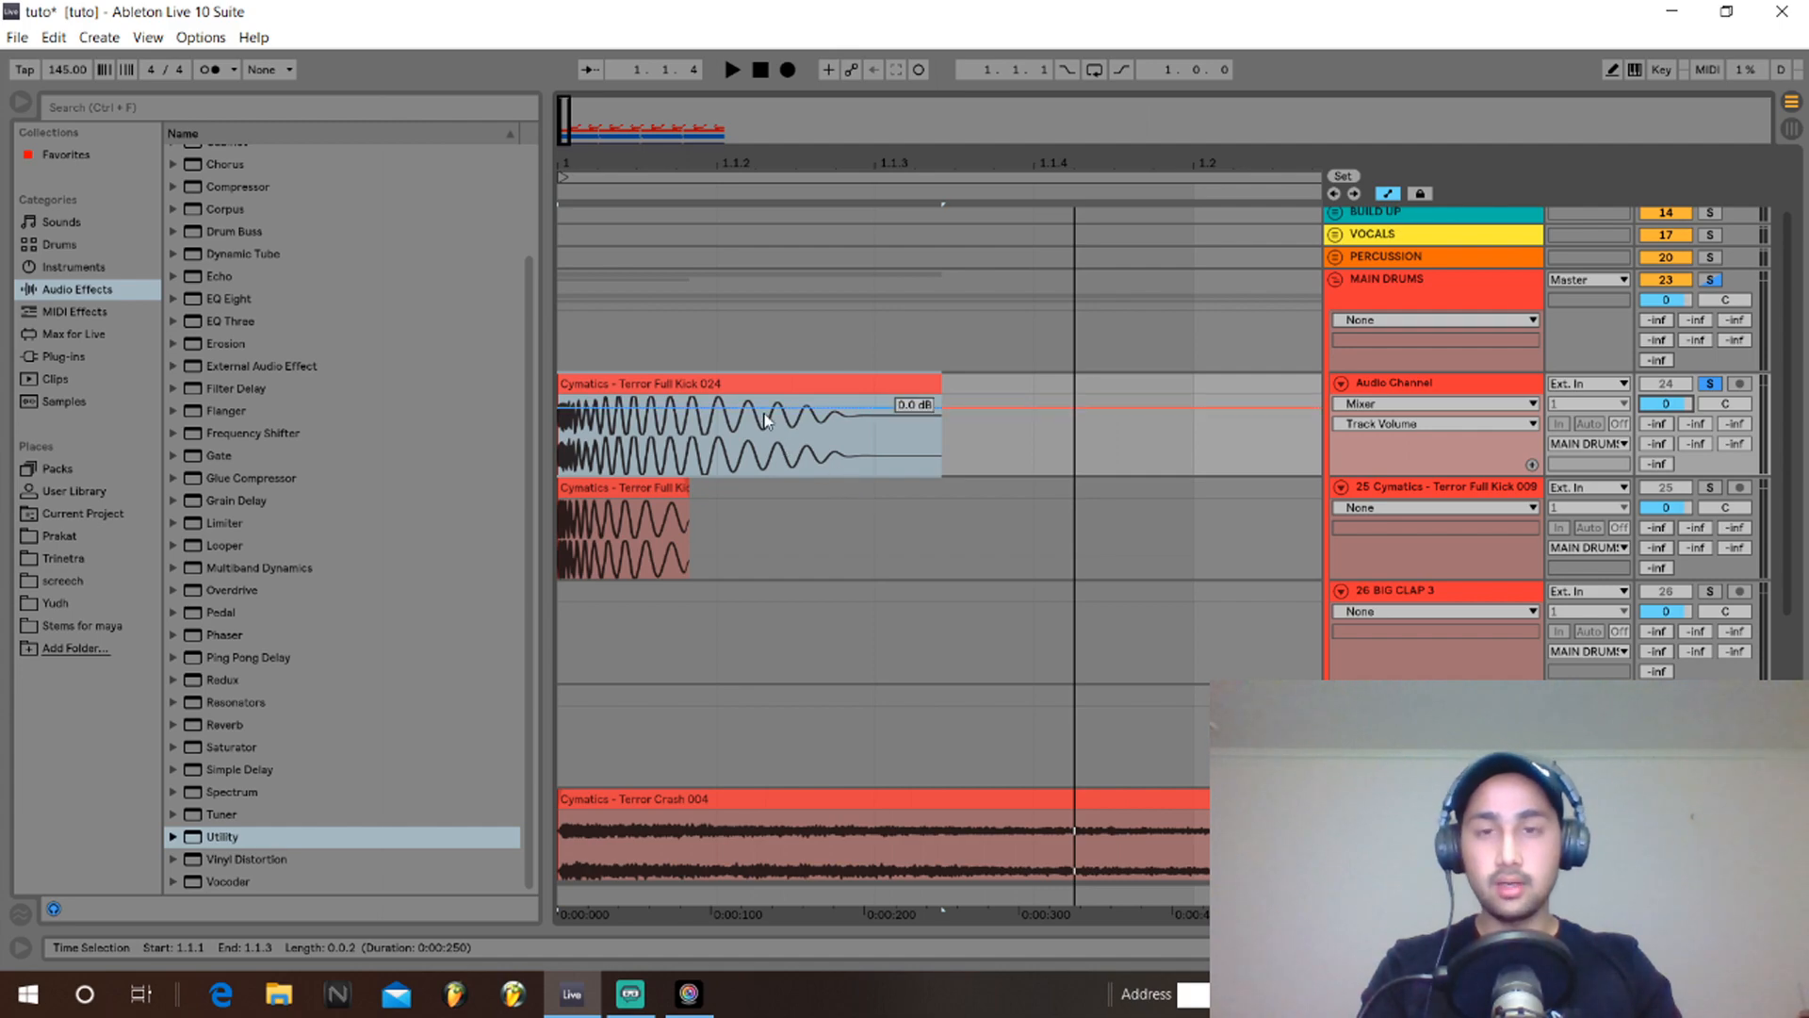
{"action": "left_click", "coordinate": [742, 385]}
{"action": "key", "text": "a"}
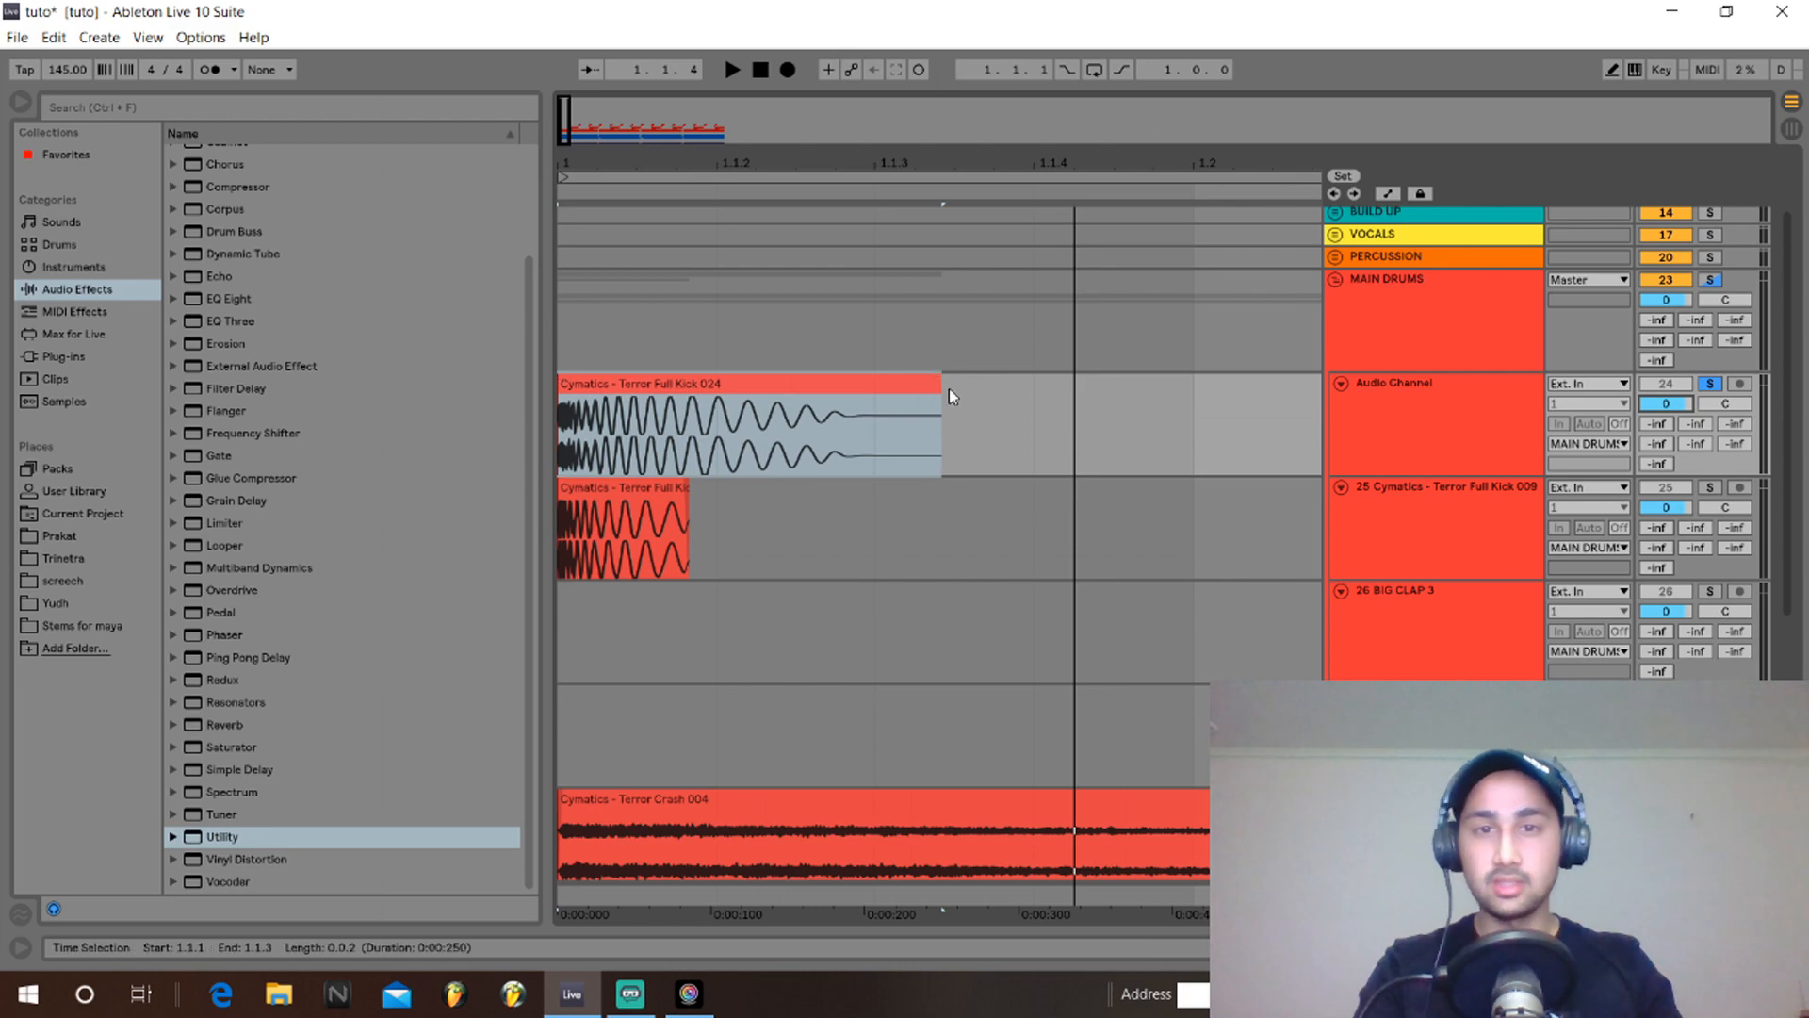
{"action": "left_click_drag", "start_coordinate": [941, 381], "coordinate": [545, 392]}
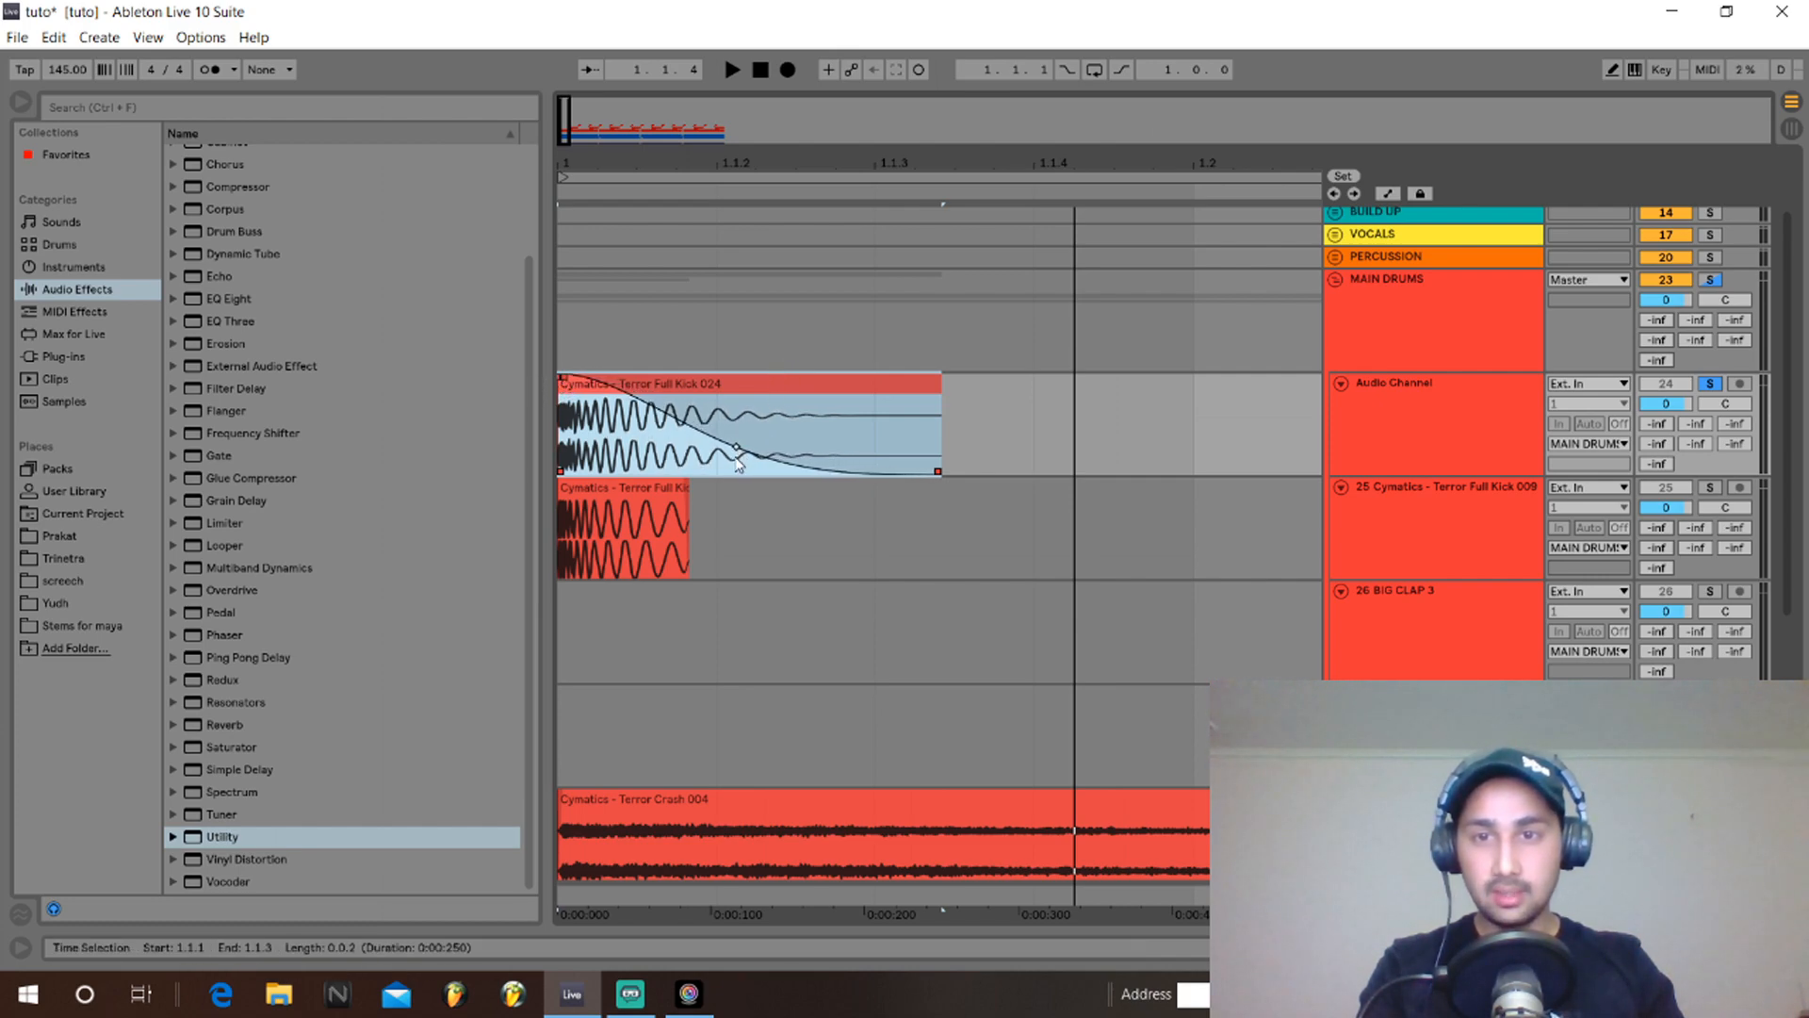
Fine-tune the fade-out curve of the first Terror Full Kick 024 clip while repeatedly auditioning the kick.
{"action": "key", "text": "space"}
{"action": "key", "text": "space"}
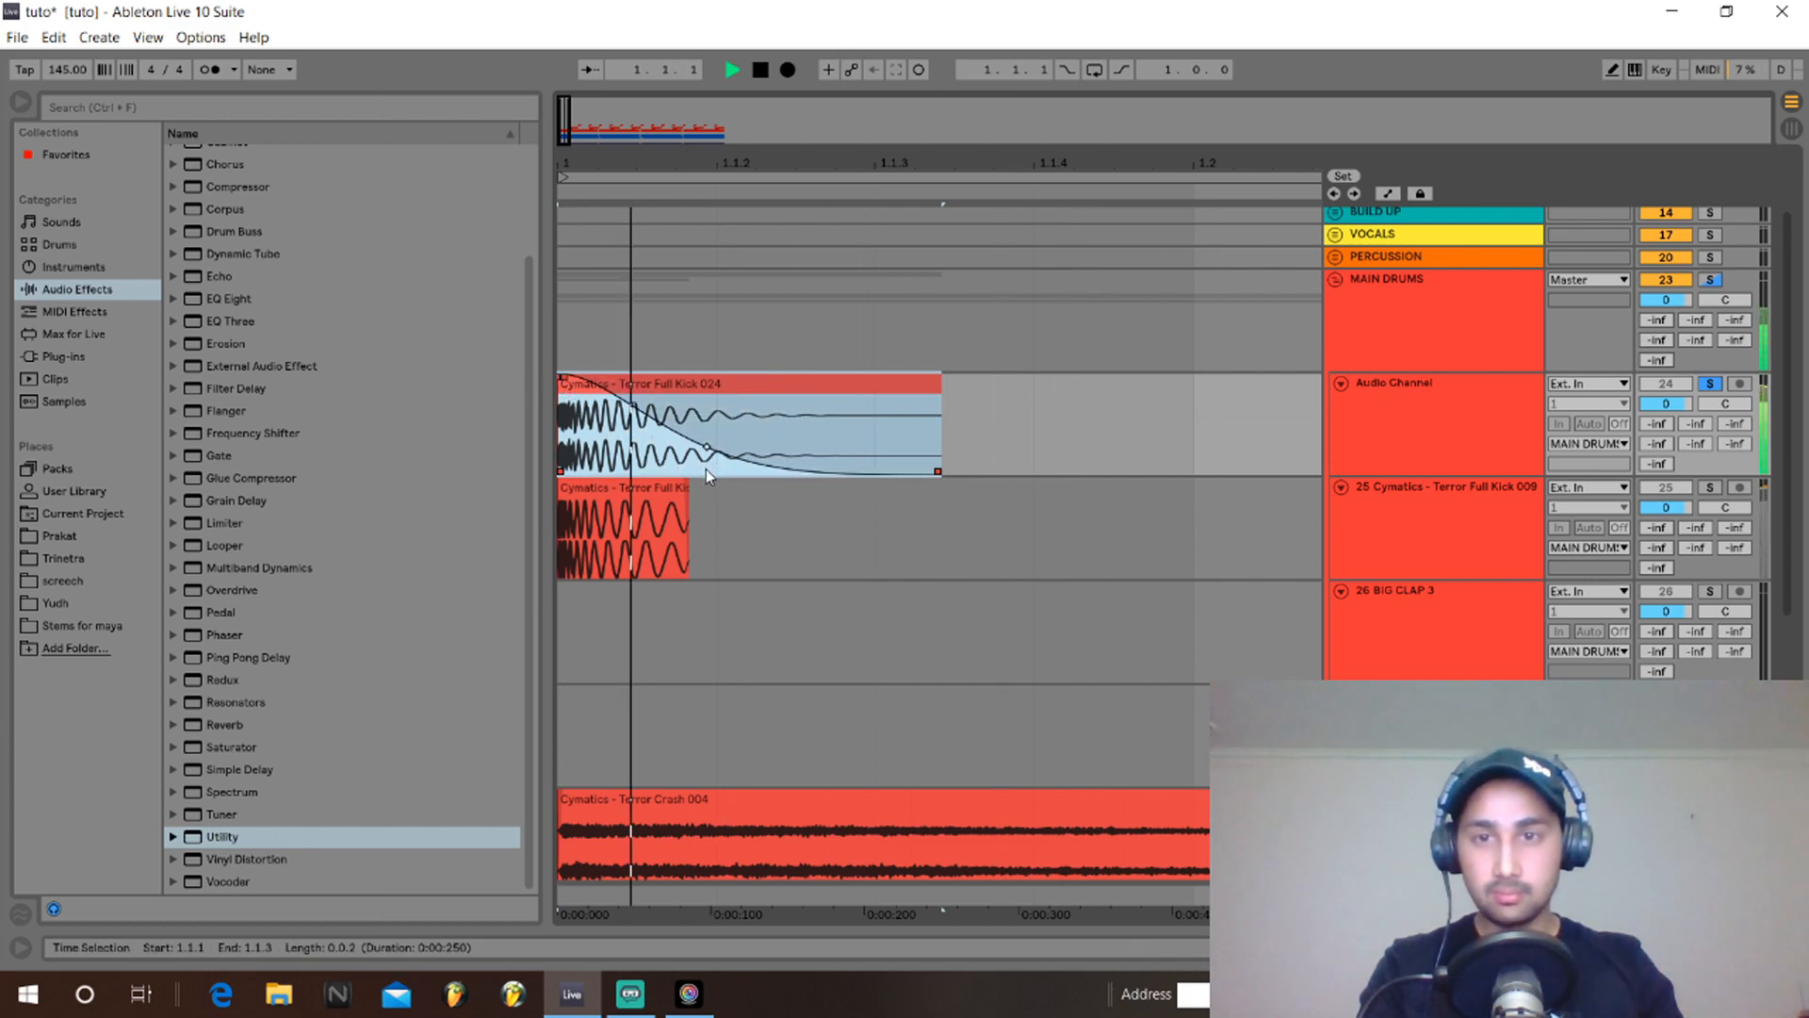
{"action": "key", "text": "space"}
{"action": "key", "text": "space"}
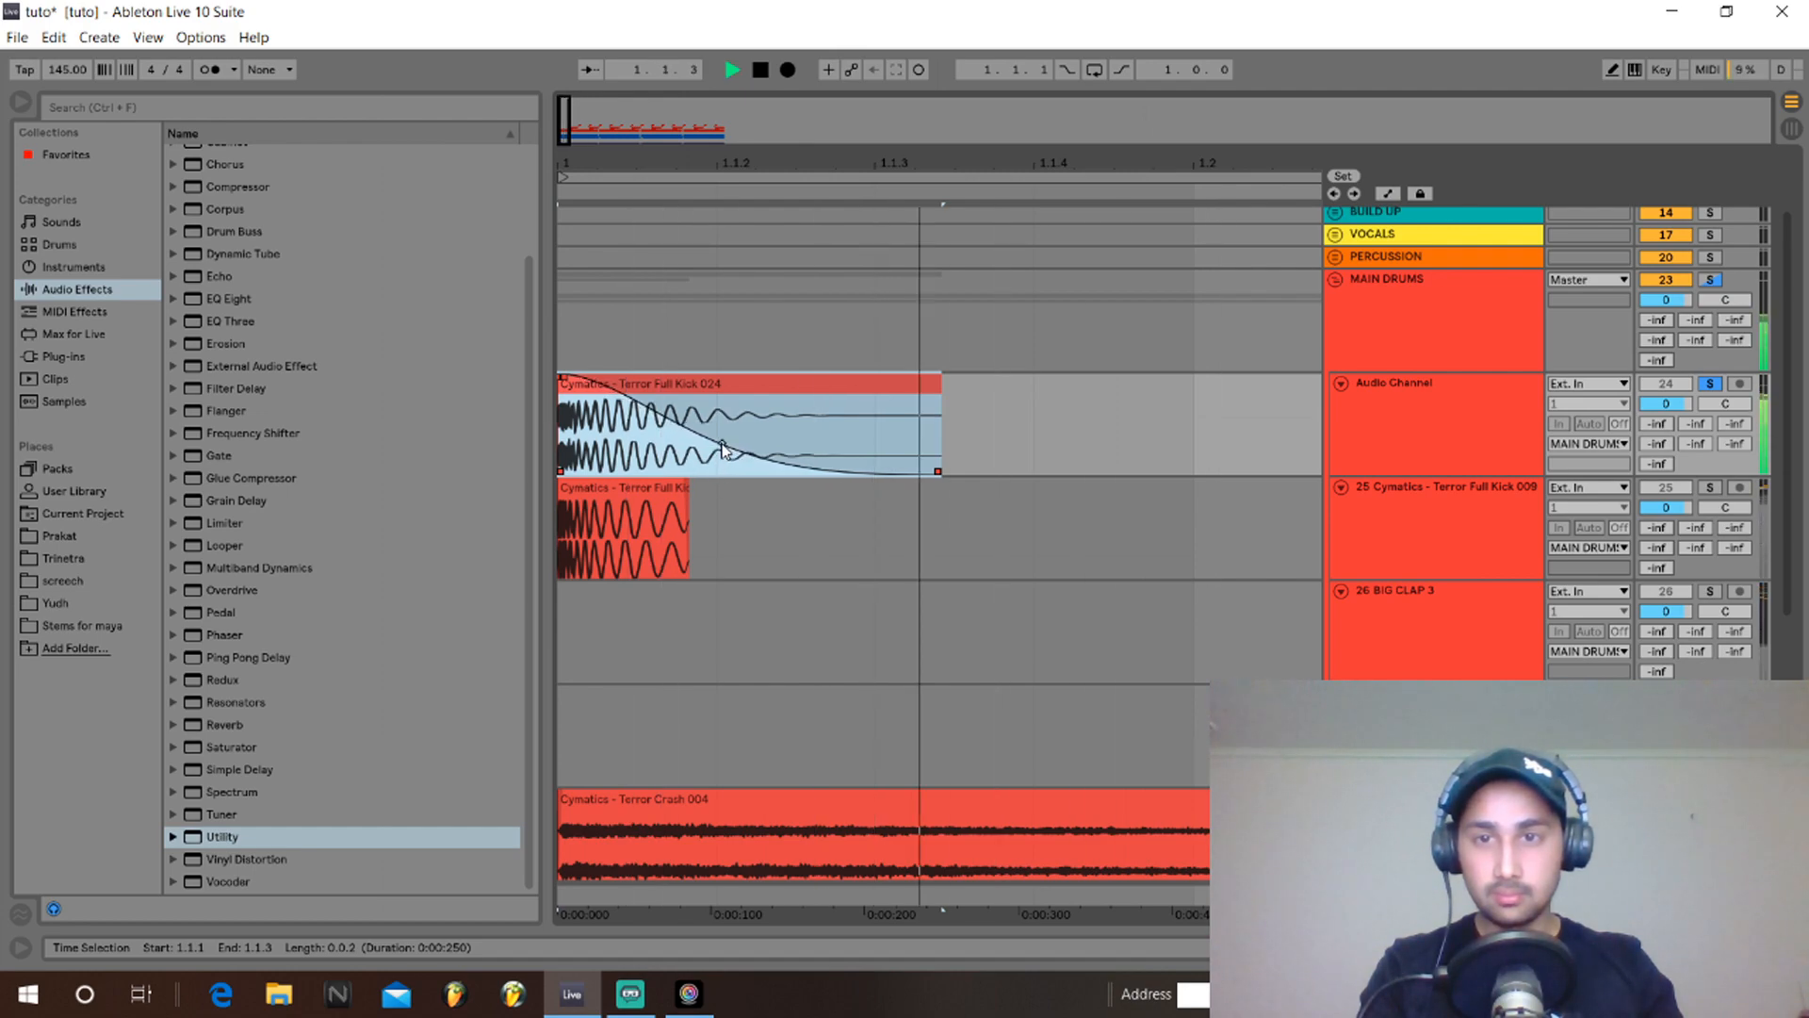
{"action": "key", "text": "space"}
{"action": "mouse_move", "coordinate": [721, 445]}
{"action": "left_mouse_down"}
{"action": "mouse_move", "coordinate": [732, 430]}
{"action": "mouse_move", "coordinate": [719, 440]}
{"action": "left_mouse_up"}
{"action": "key", "text": "space"}
{"action": "key", "text": "space"}
{"action": "key", "text": "space"}
{"action": "key", "text": "space"}
{"action": "key", "text": "space"}
{"action": "key", "text": "space"}
{"action": "key", "text": "space"}
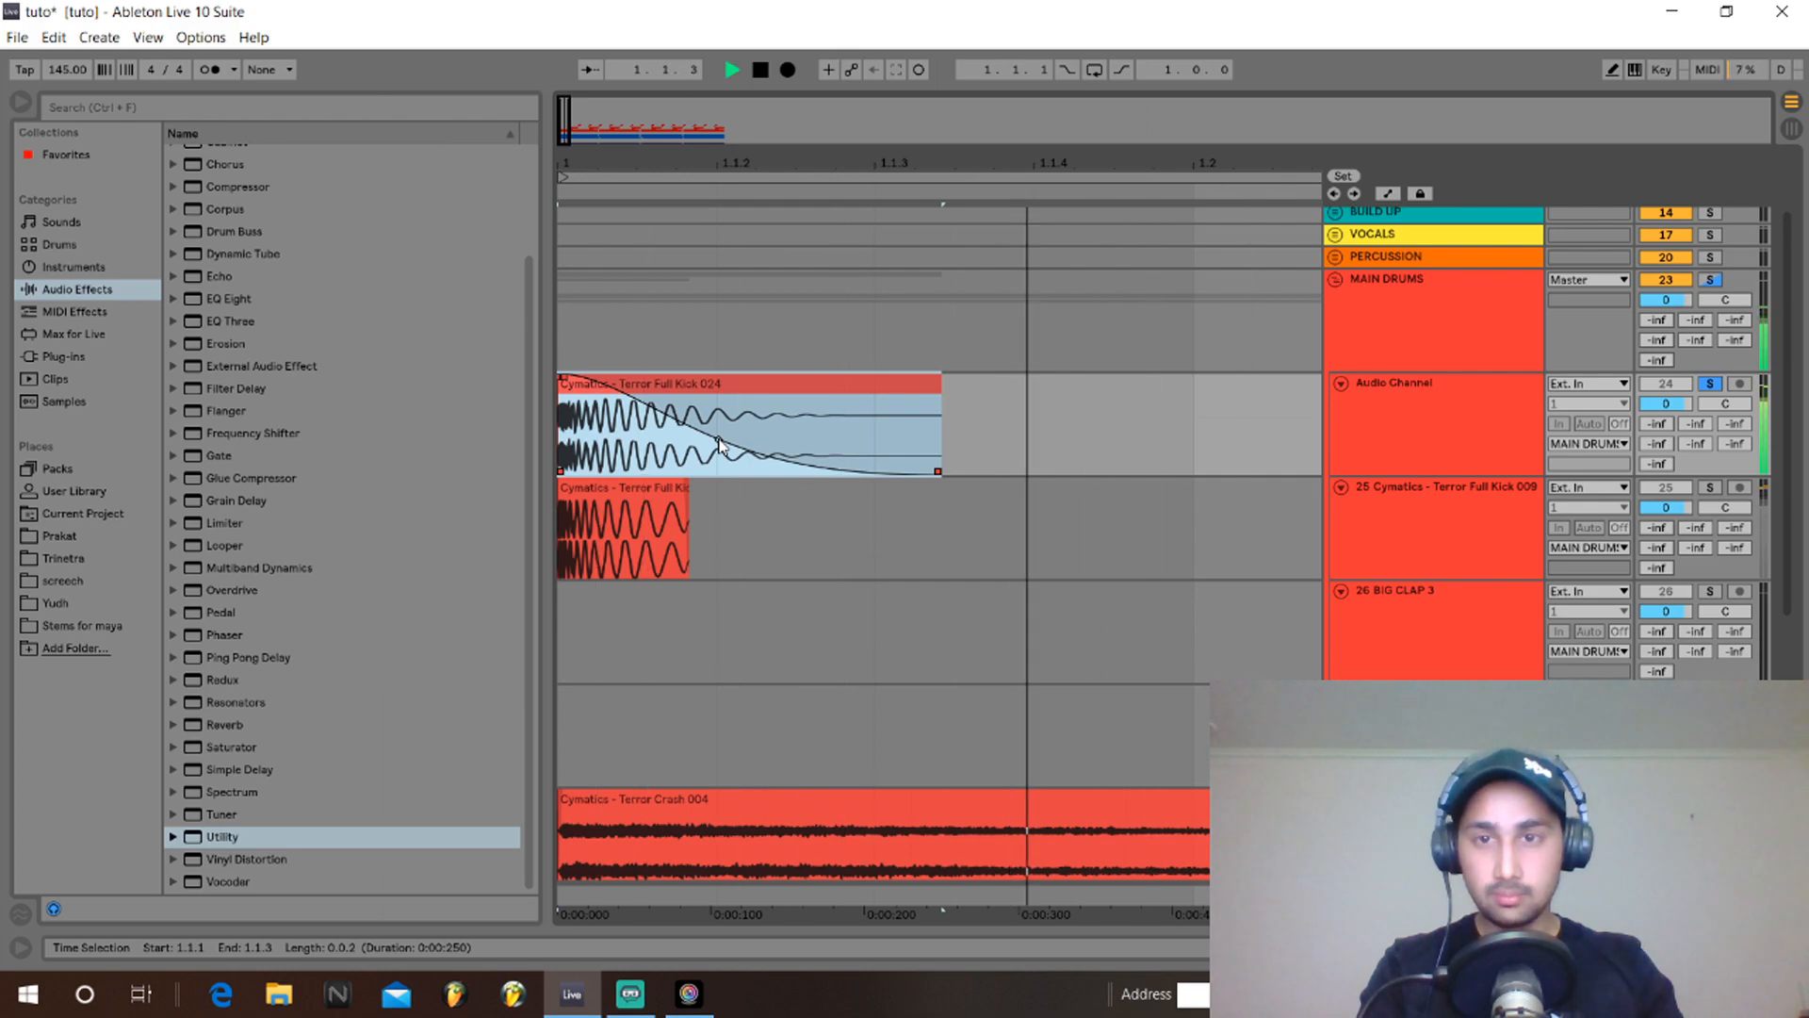
{"action": "key", "text": "space"}
{"action": "key", "text": "space"}
{"action": "key", "text": "space"}
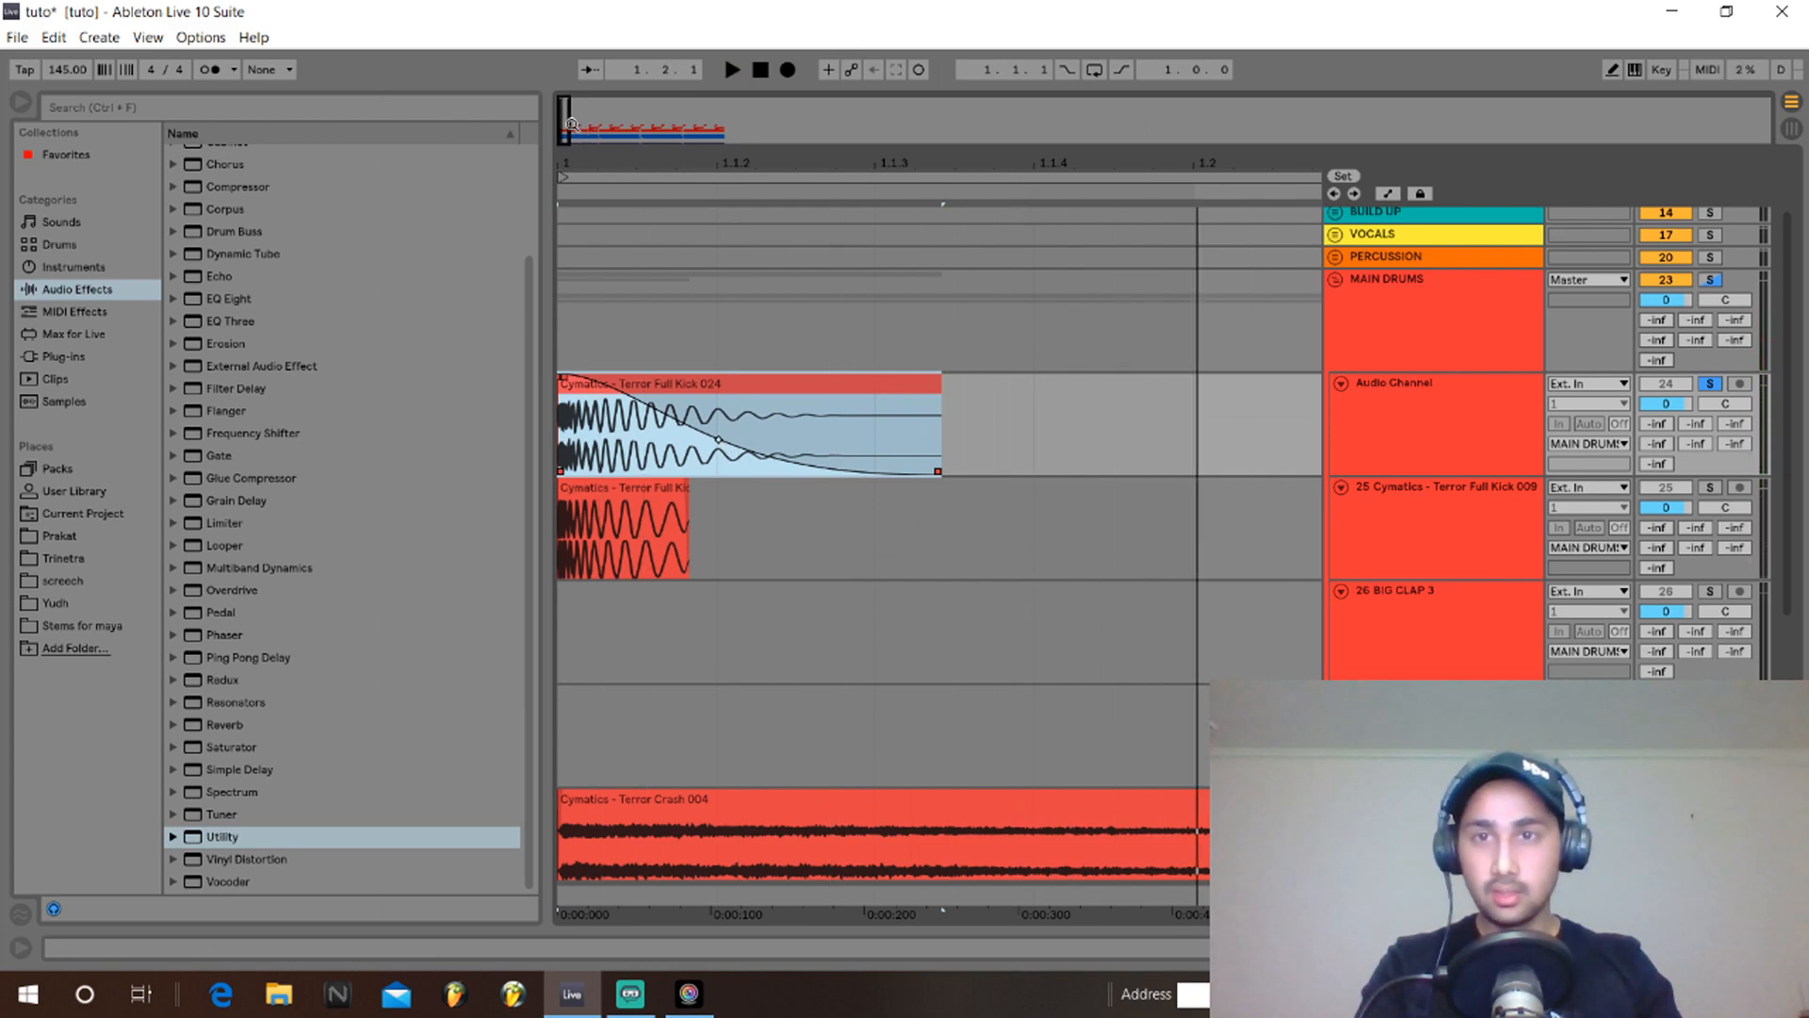
Select the first BIG CLAP 3 clip, solo only its track among the drum layers and audition the clap.
{"action": "left_click_drag", "start_coordinate": [568, 122], "coordinate": [568, 85]}
{"action": "scroll", "coordinate": [695, 488], "scroll_direction": "down", "scroll_amount": 1}
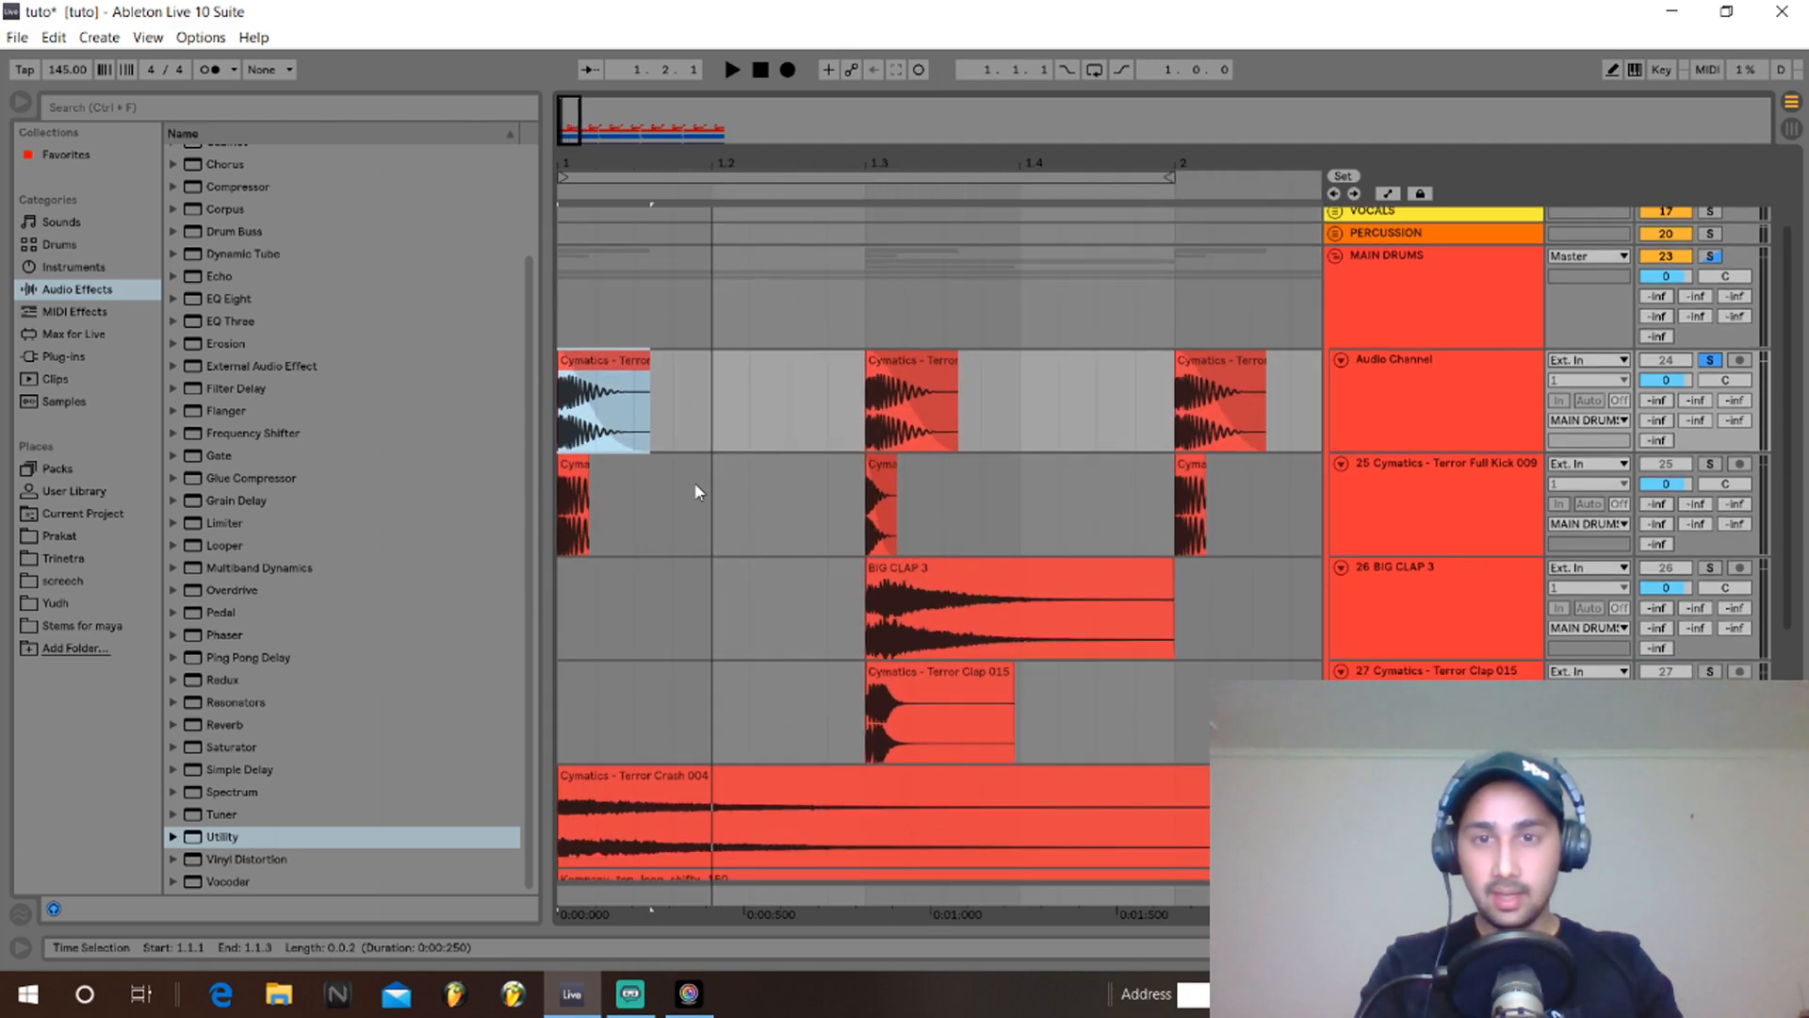
{"action": "scroll", "coordinate": [823, 488], "scroll_direction": "down", "scroll_amount": 2}
{"action": "left_click", "coordinate": [923, 450]}
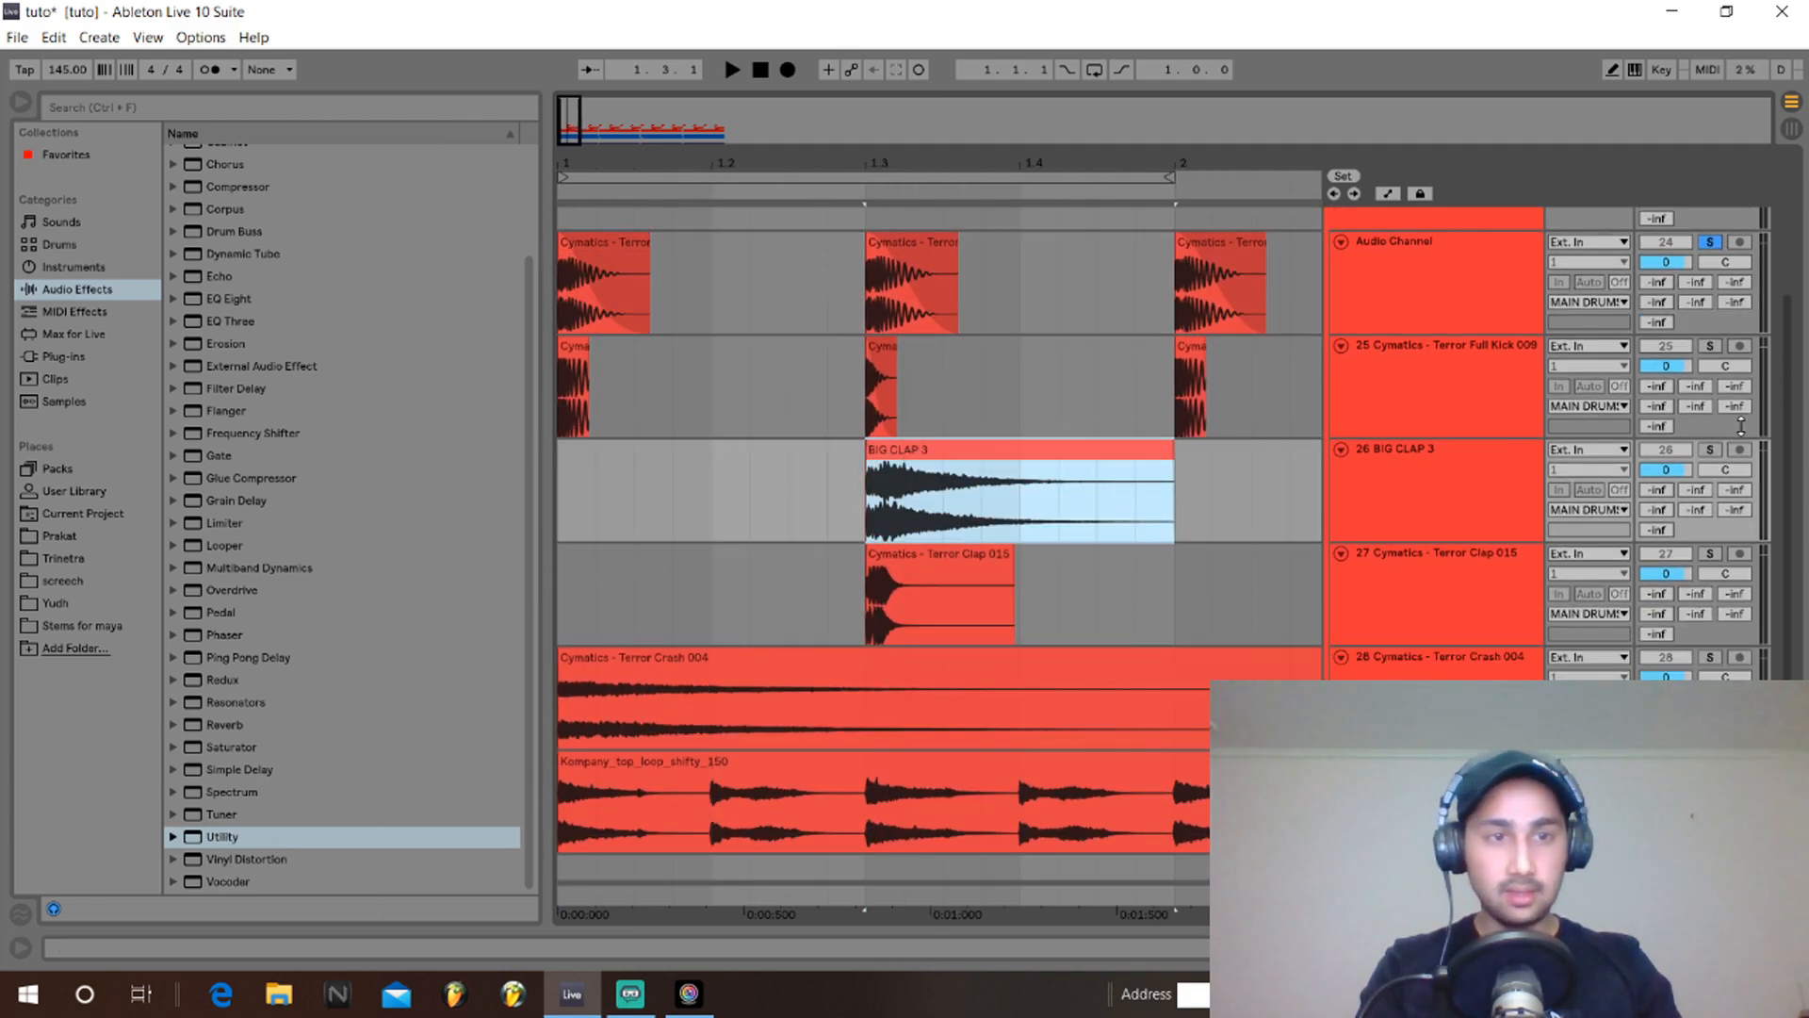
{"action": "left_click", "coordinate": [1711, 449]}
{"action": "key", "text": "space"}
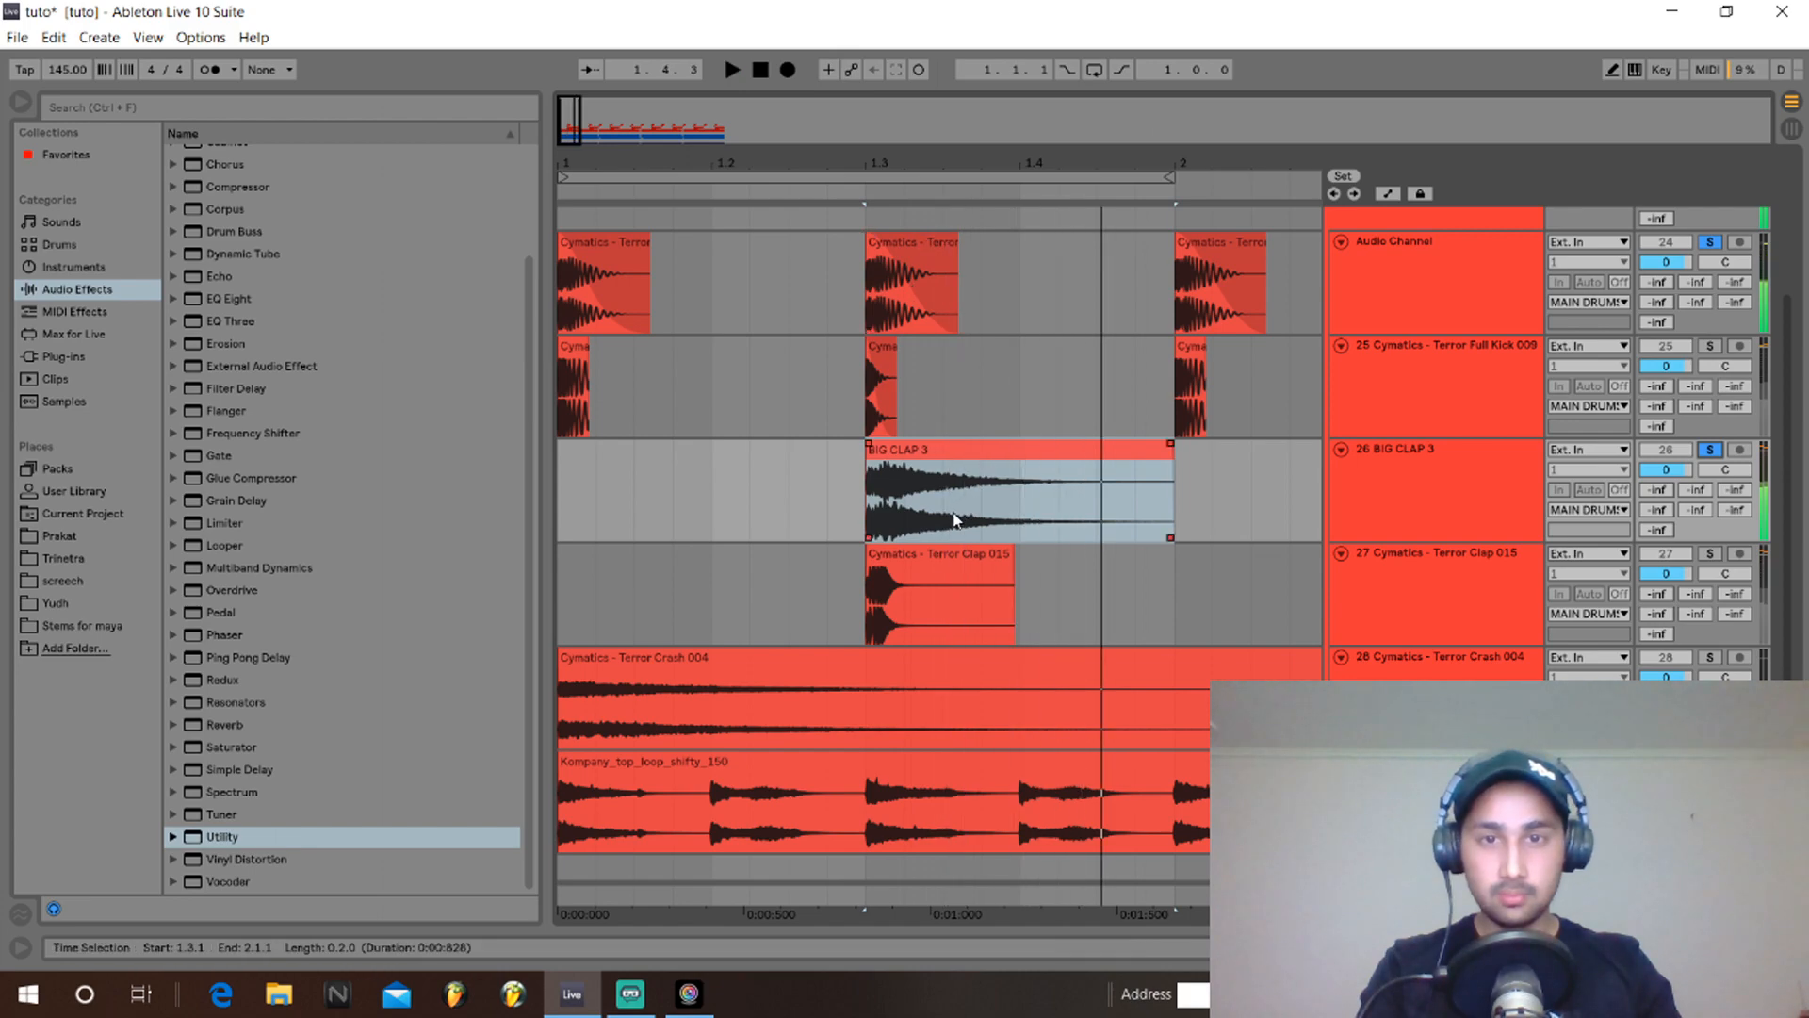
{"action": "key", "text": "space"}
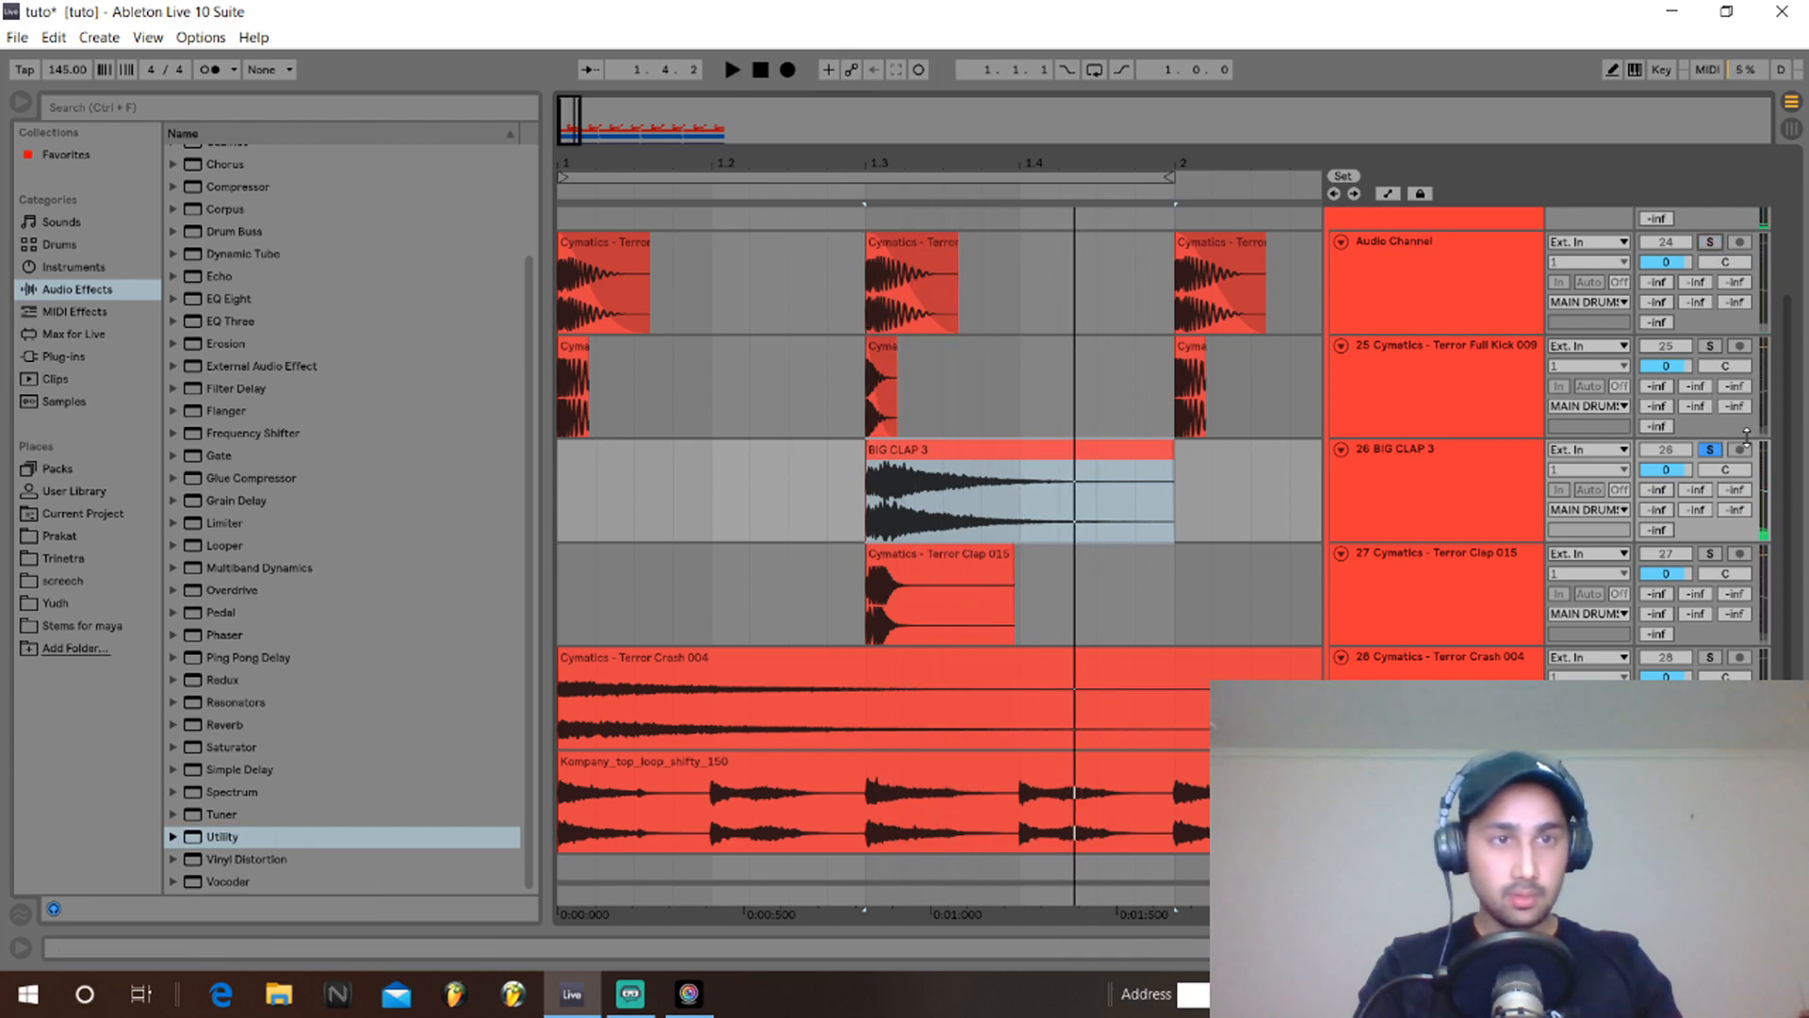
Shorten the first BIG CLAP 3 clip to end at 1.4.1 and add a fade-out across its full length.
{"action": "scroll", "coordinate": [872, 500], "scroll_direction": "up", "scroll_amount": 3}
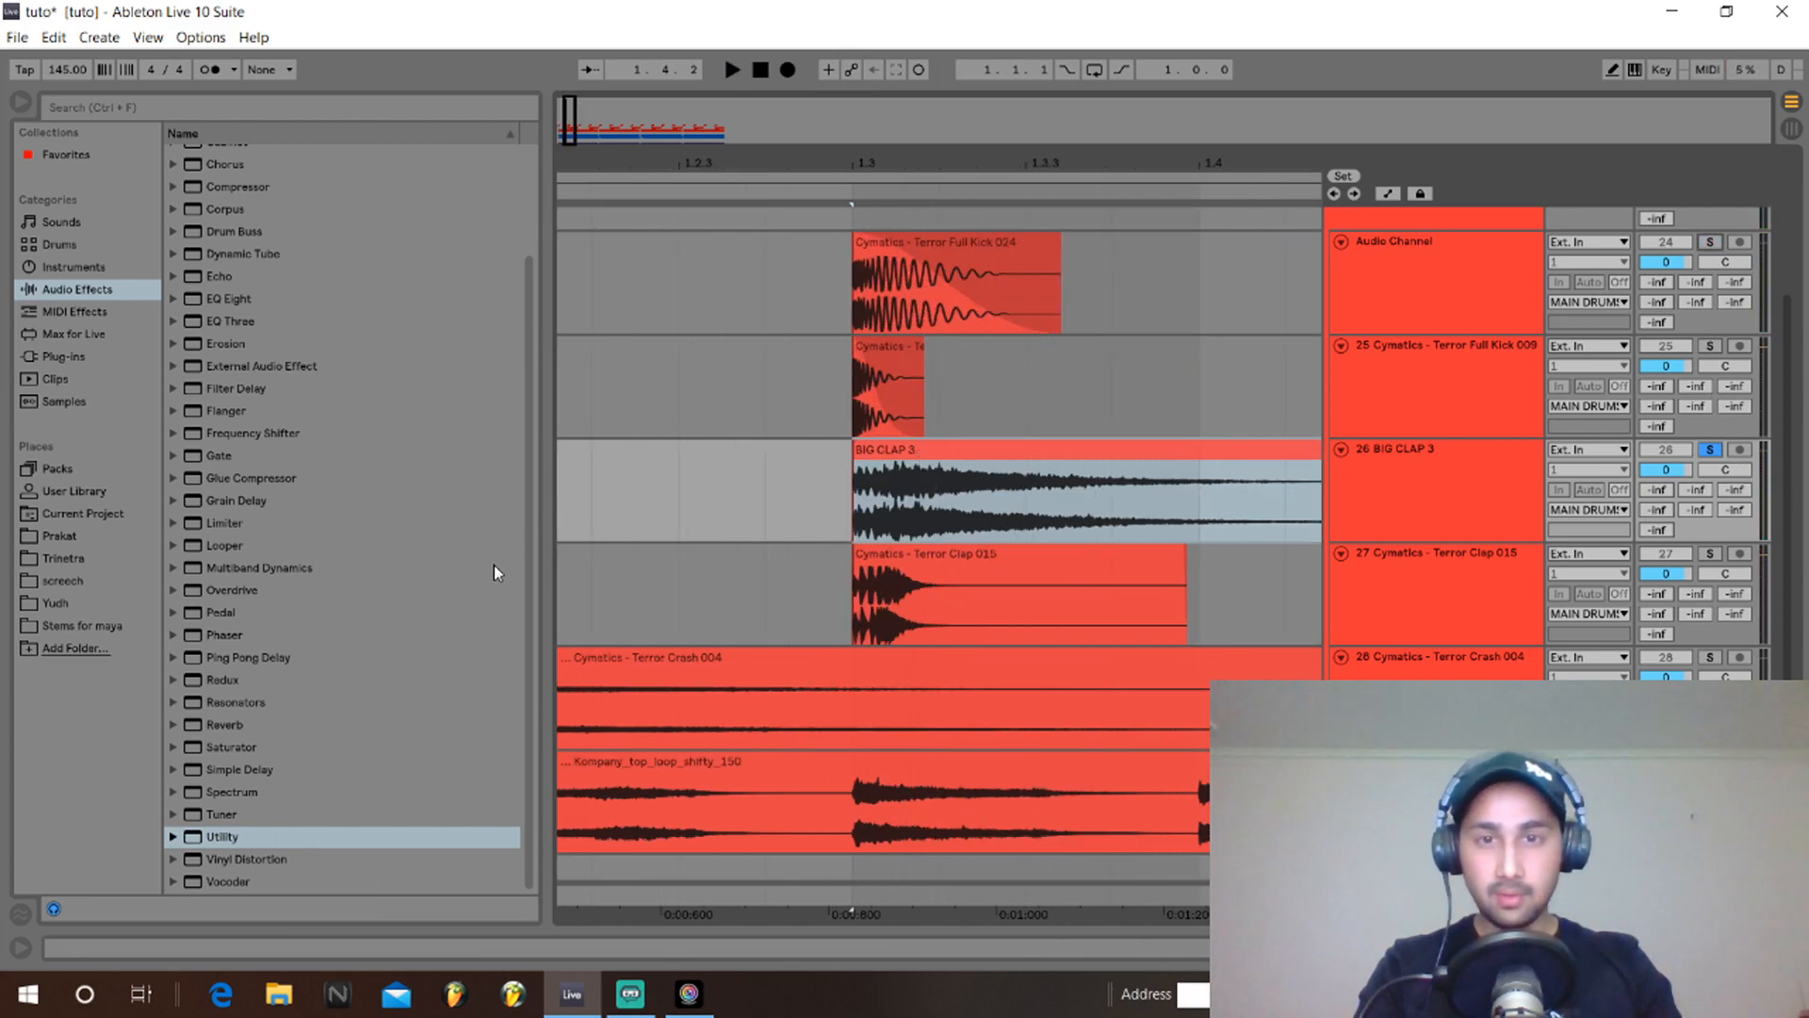
{"action": "left_click_drag", "start_coordinate": [990, 541], "coordinate": [872, 541]}
{"action": "scroll", "coordinate": [832, 461], "scroll_direction": "right", "scroll_amount": 2}
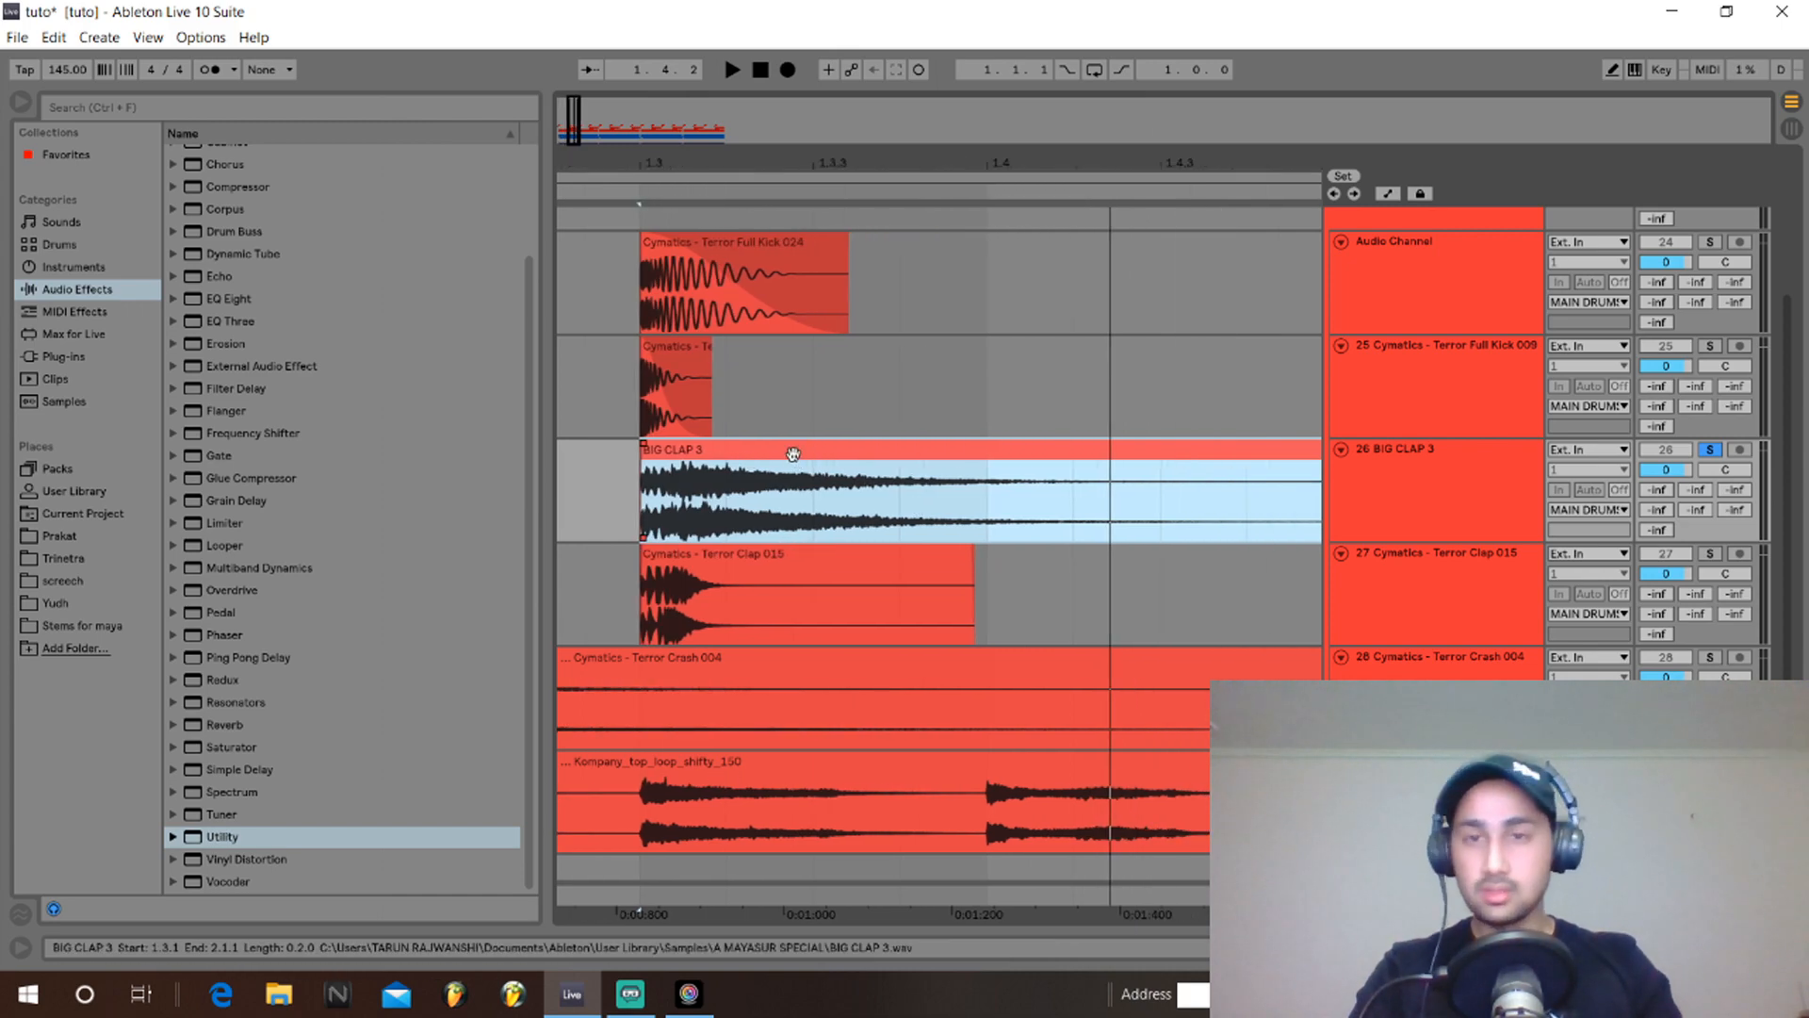
{"action": "scroll", "coordinate": [793, 454], "scroll_direction": "right", "scroll_amount": 1}
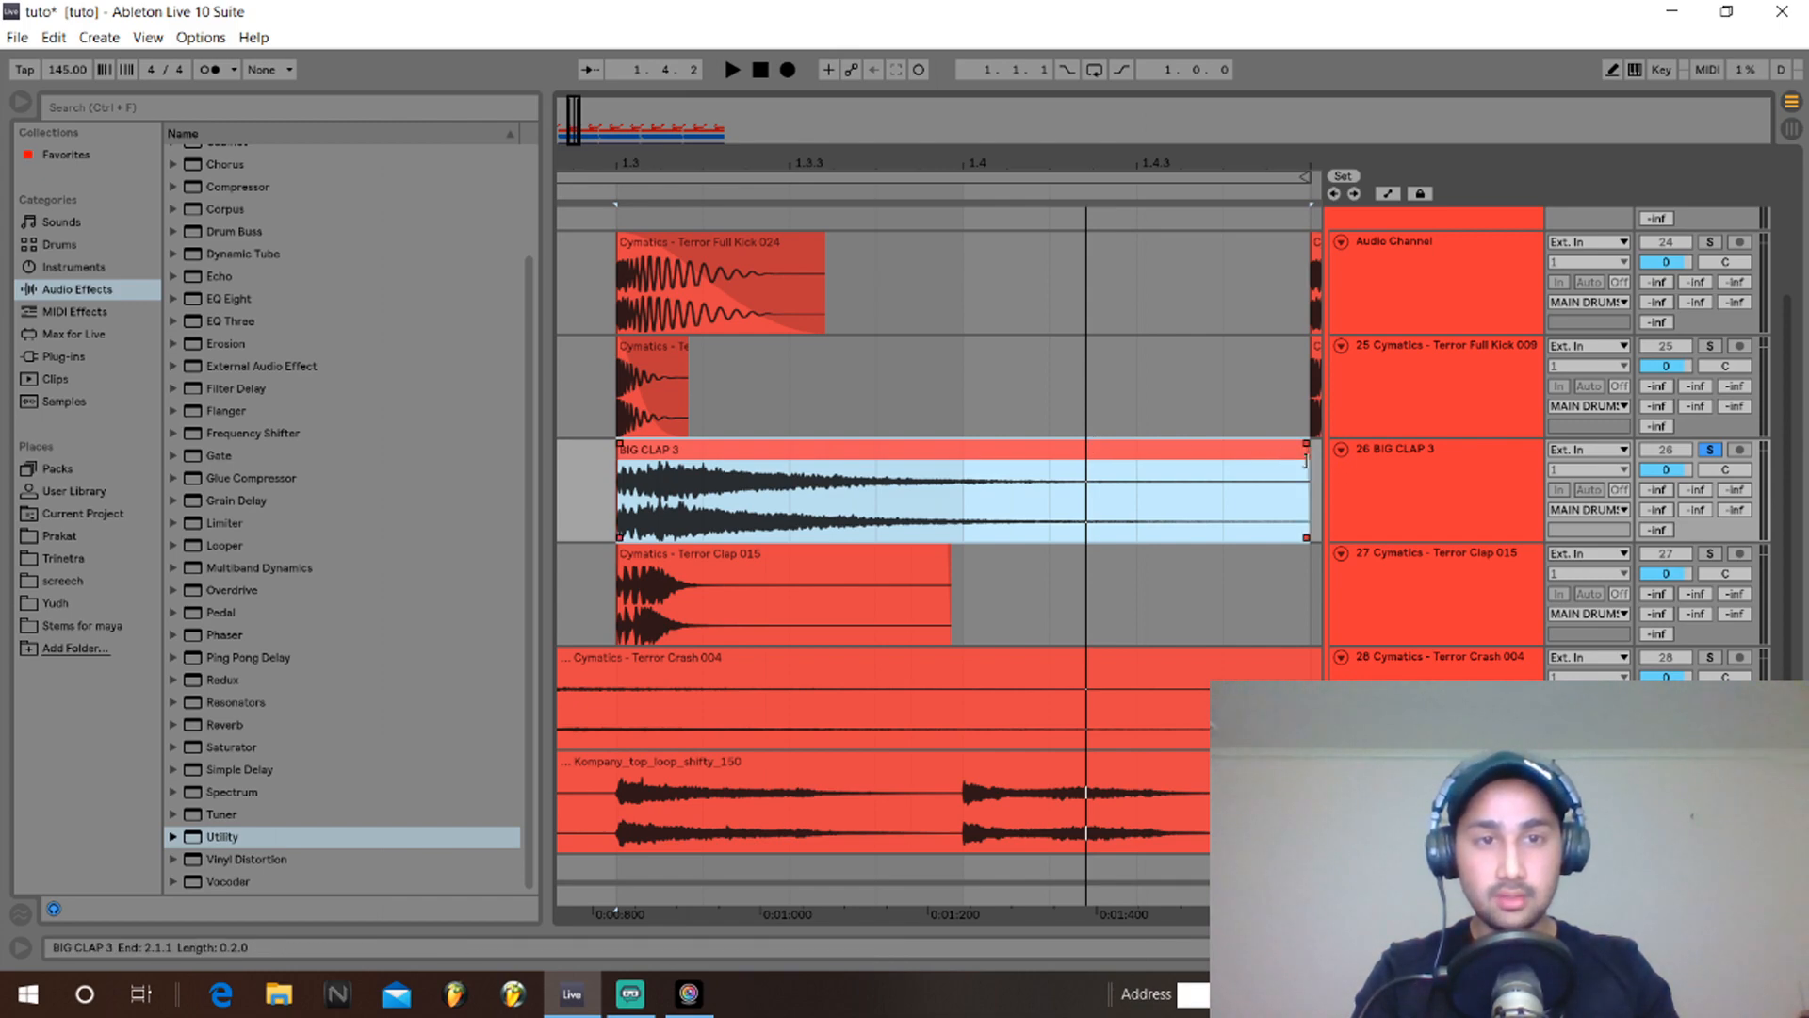
{"action": "mouse_move", "coordinate": [1308, 462]}
{"action": "left_mouse_down"}
{"action": "mouse_move", "coordinate": [829, 452]}
{"action": "mouse_move", "coordinate": [584, 481]}
{"action": "left_mouse_up"}
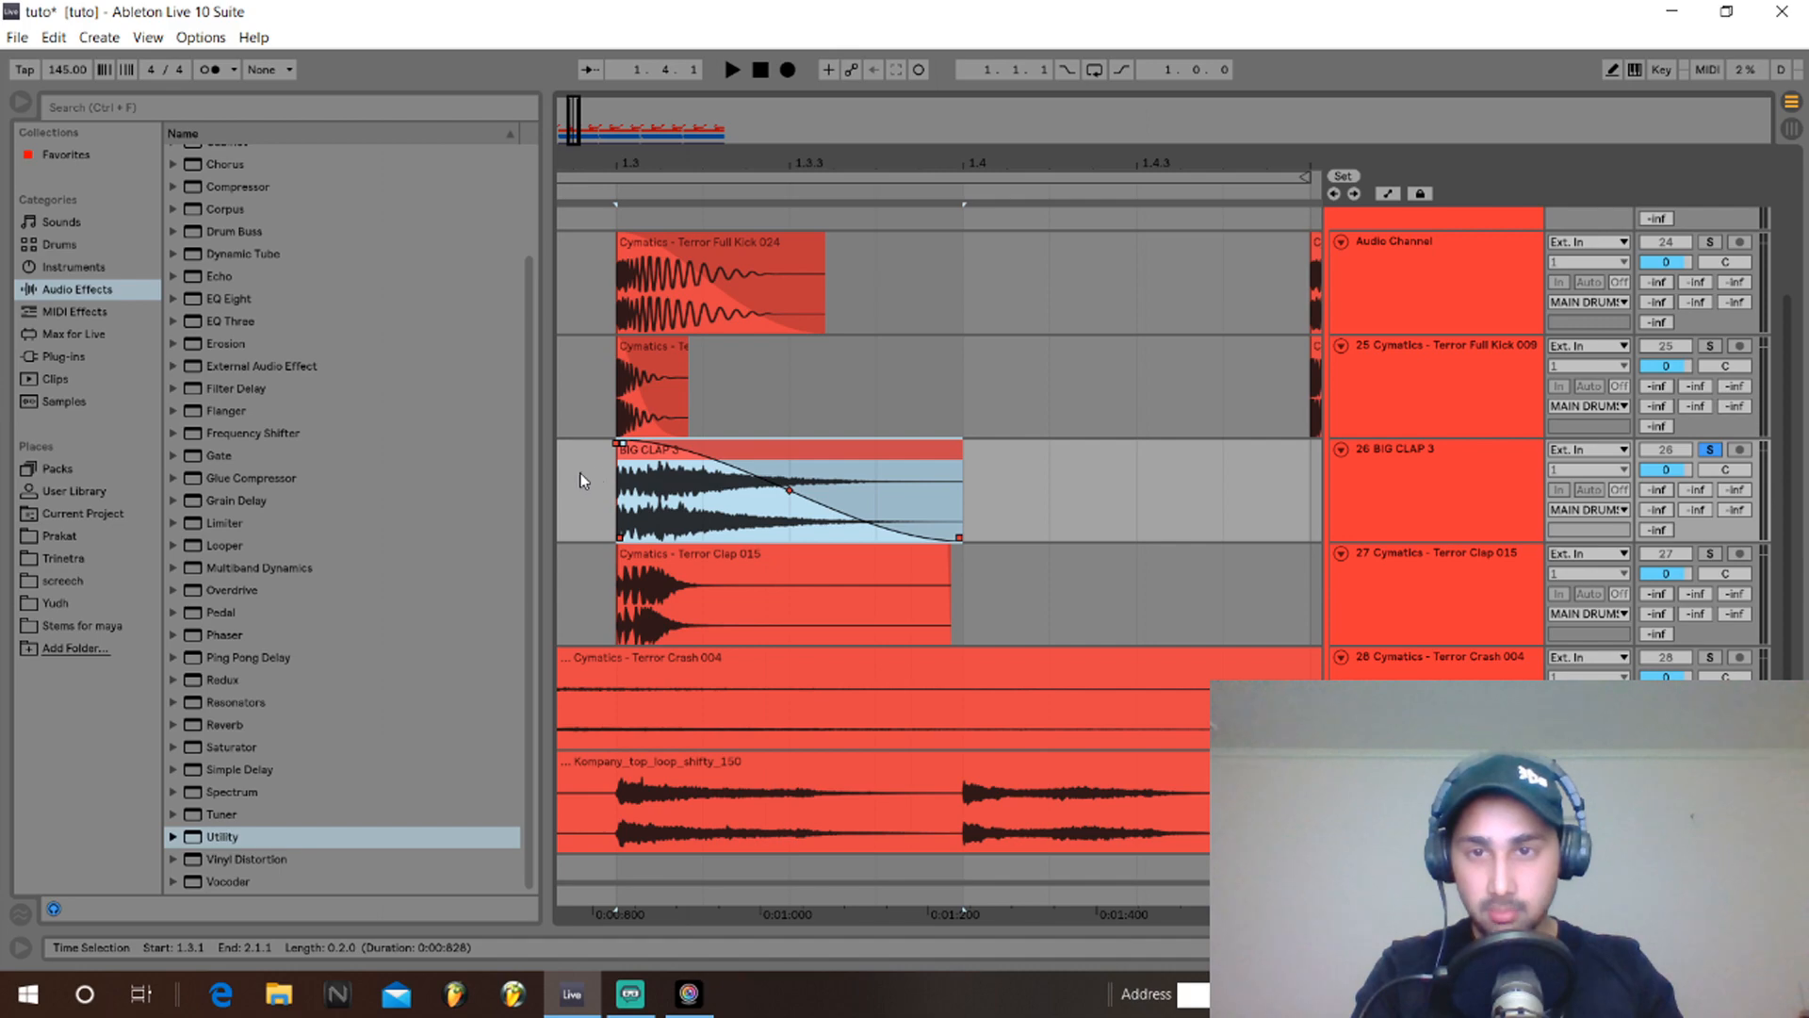
Lower the midpoint of the BIG CLAP 3 fade-out curve slightly and audition the tightened clap.
{"action": "key", "text": "space"}
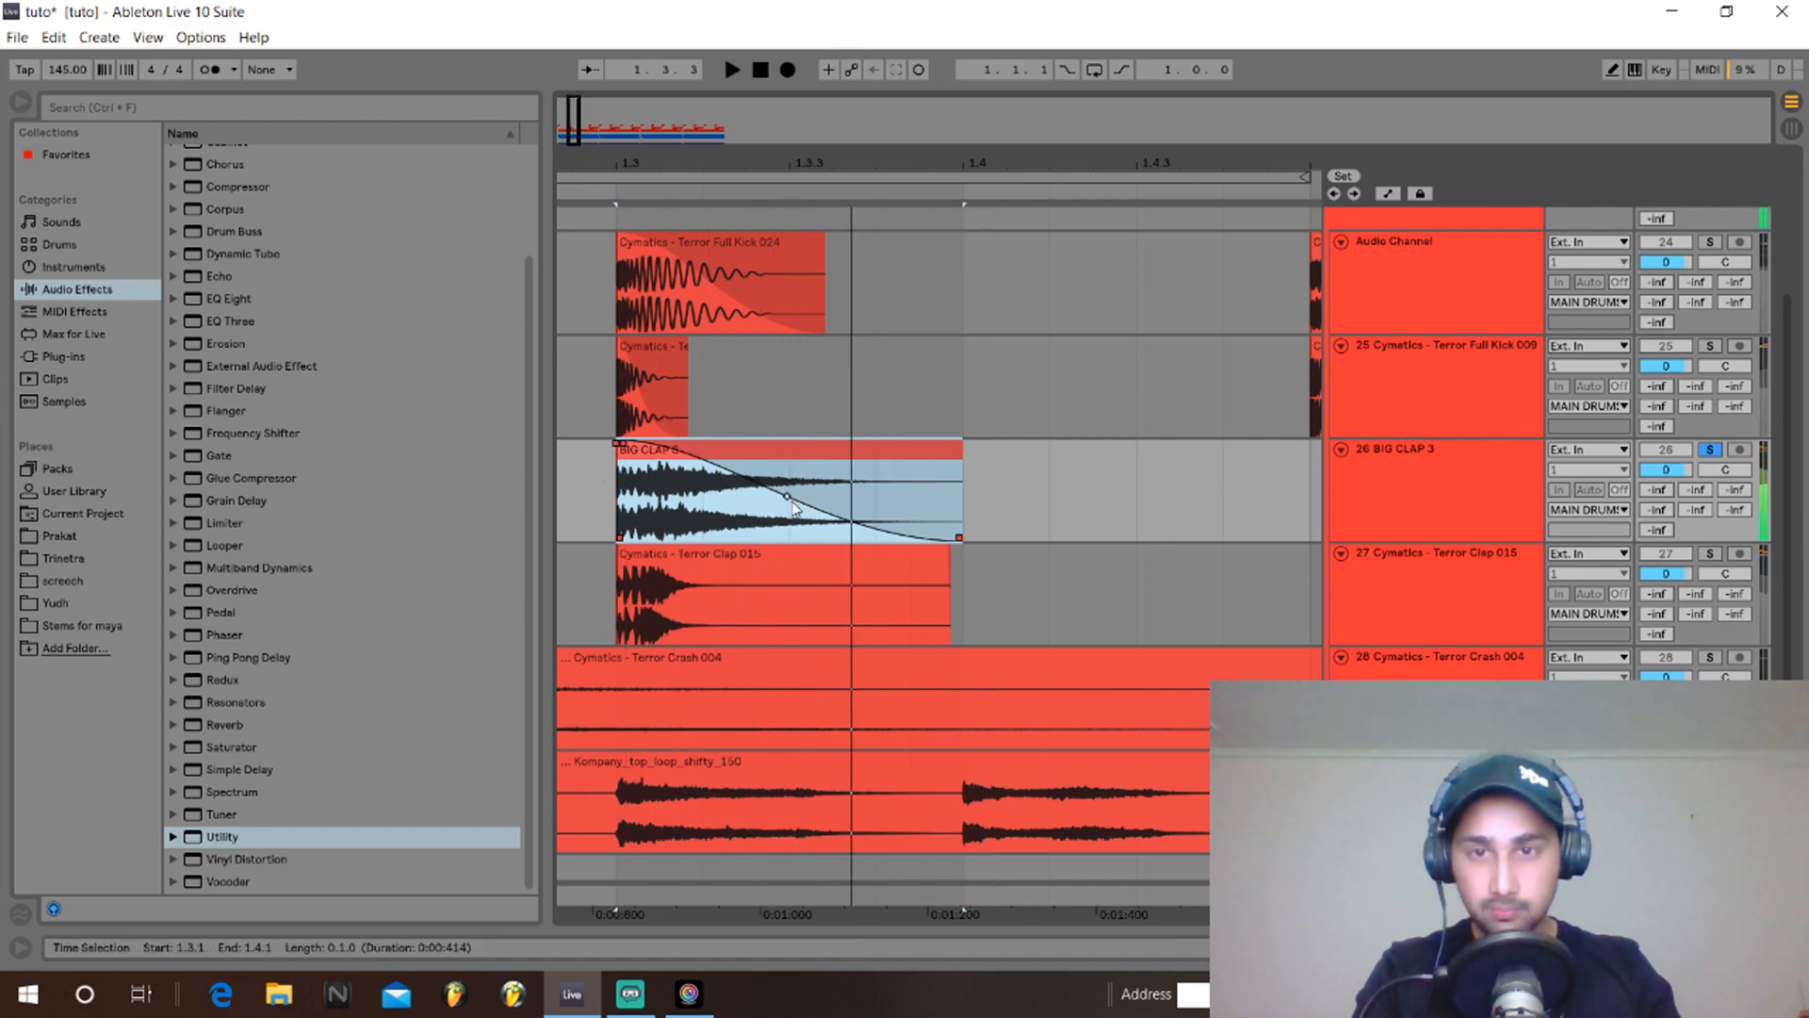
{"action": "key", "text": "space"}
{"action": "mouse_move", "coordinate": [789, 490]}
{"action": "left_mouse_down"}
{"action": "mouse_move", "coordinate": [784, 516]}
{"action": "mouse_move", "coordinate": [806, 480]}
{"action": "mouse_move", "coordinate": [793, 499]}
{"action": "left_mouse_up"}
{"action": "key", "text": "space"}
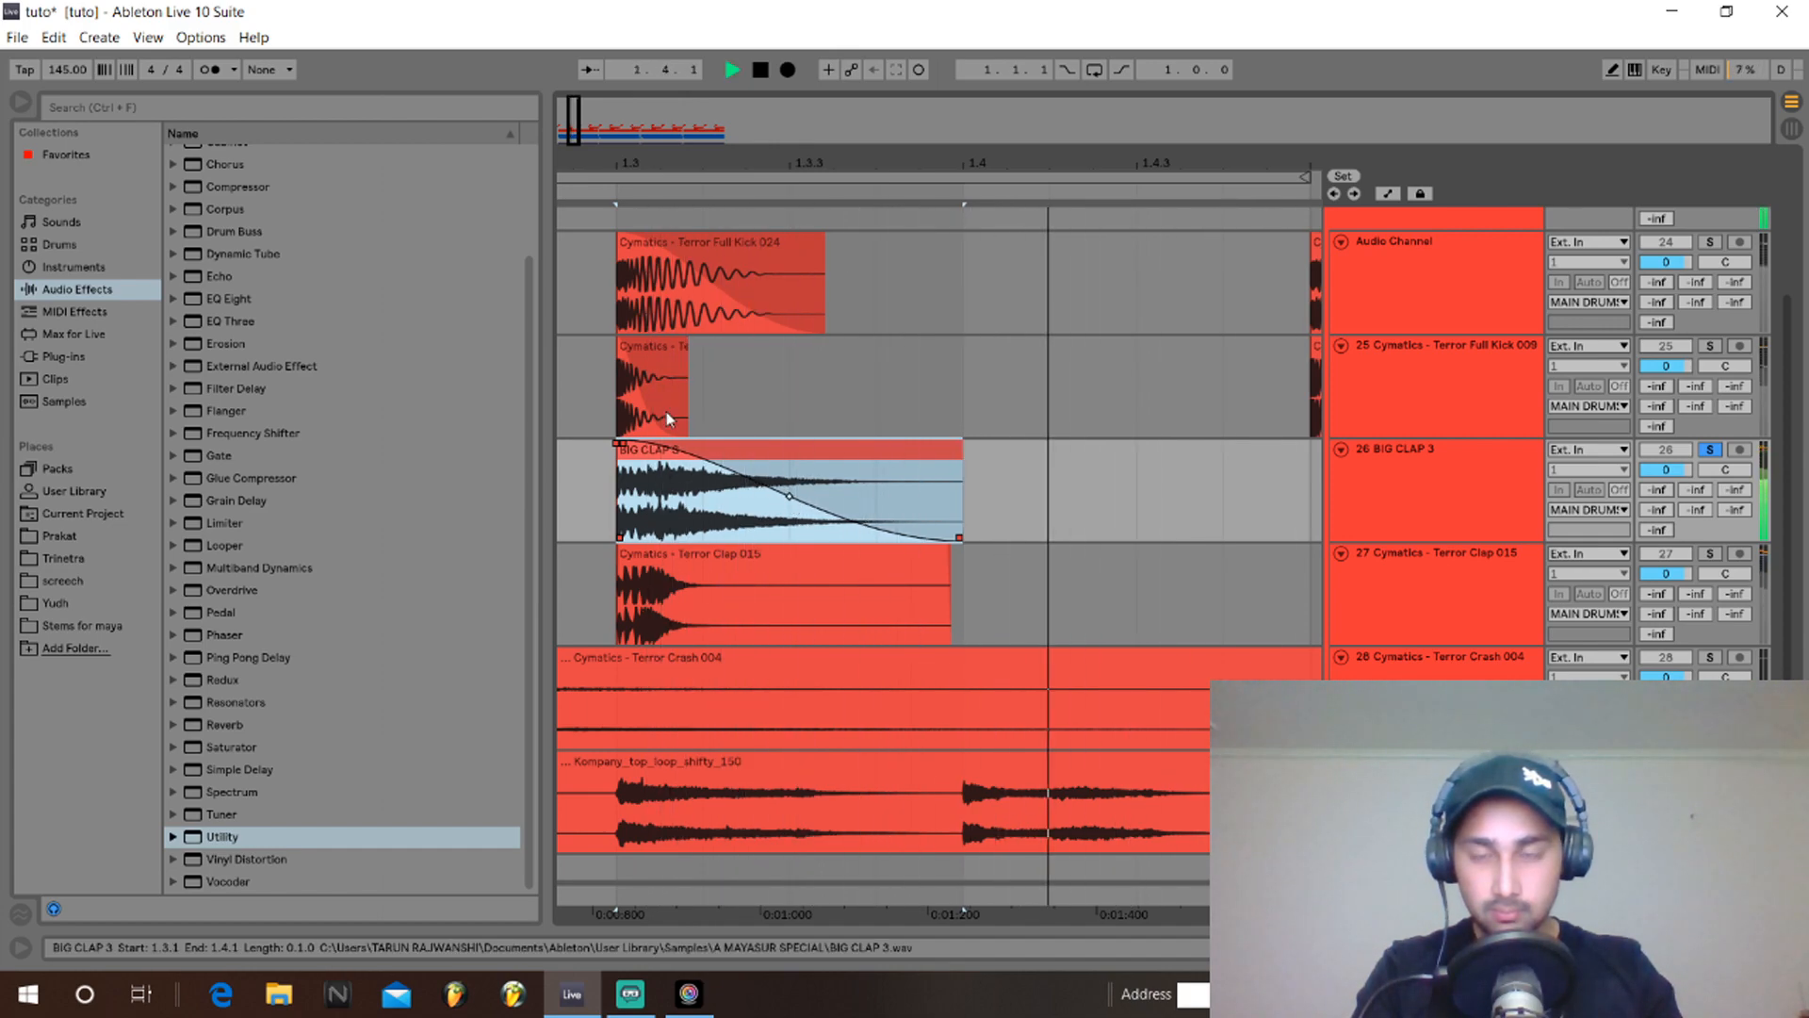
{"action": "key", "text": "space"}
Fold the MAIN DRUMS group and unfold the BASS group to show its audio tracks.
{"action": "left_click_drag", "start_coordinate": [705, 163], "coordinate": [720, 109]}
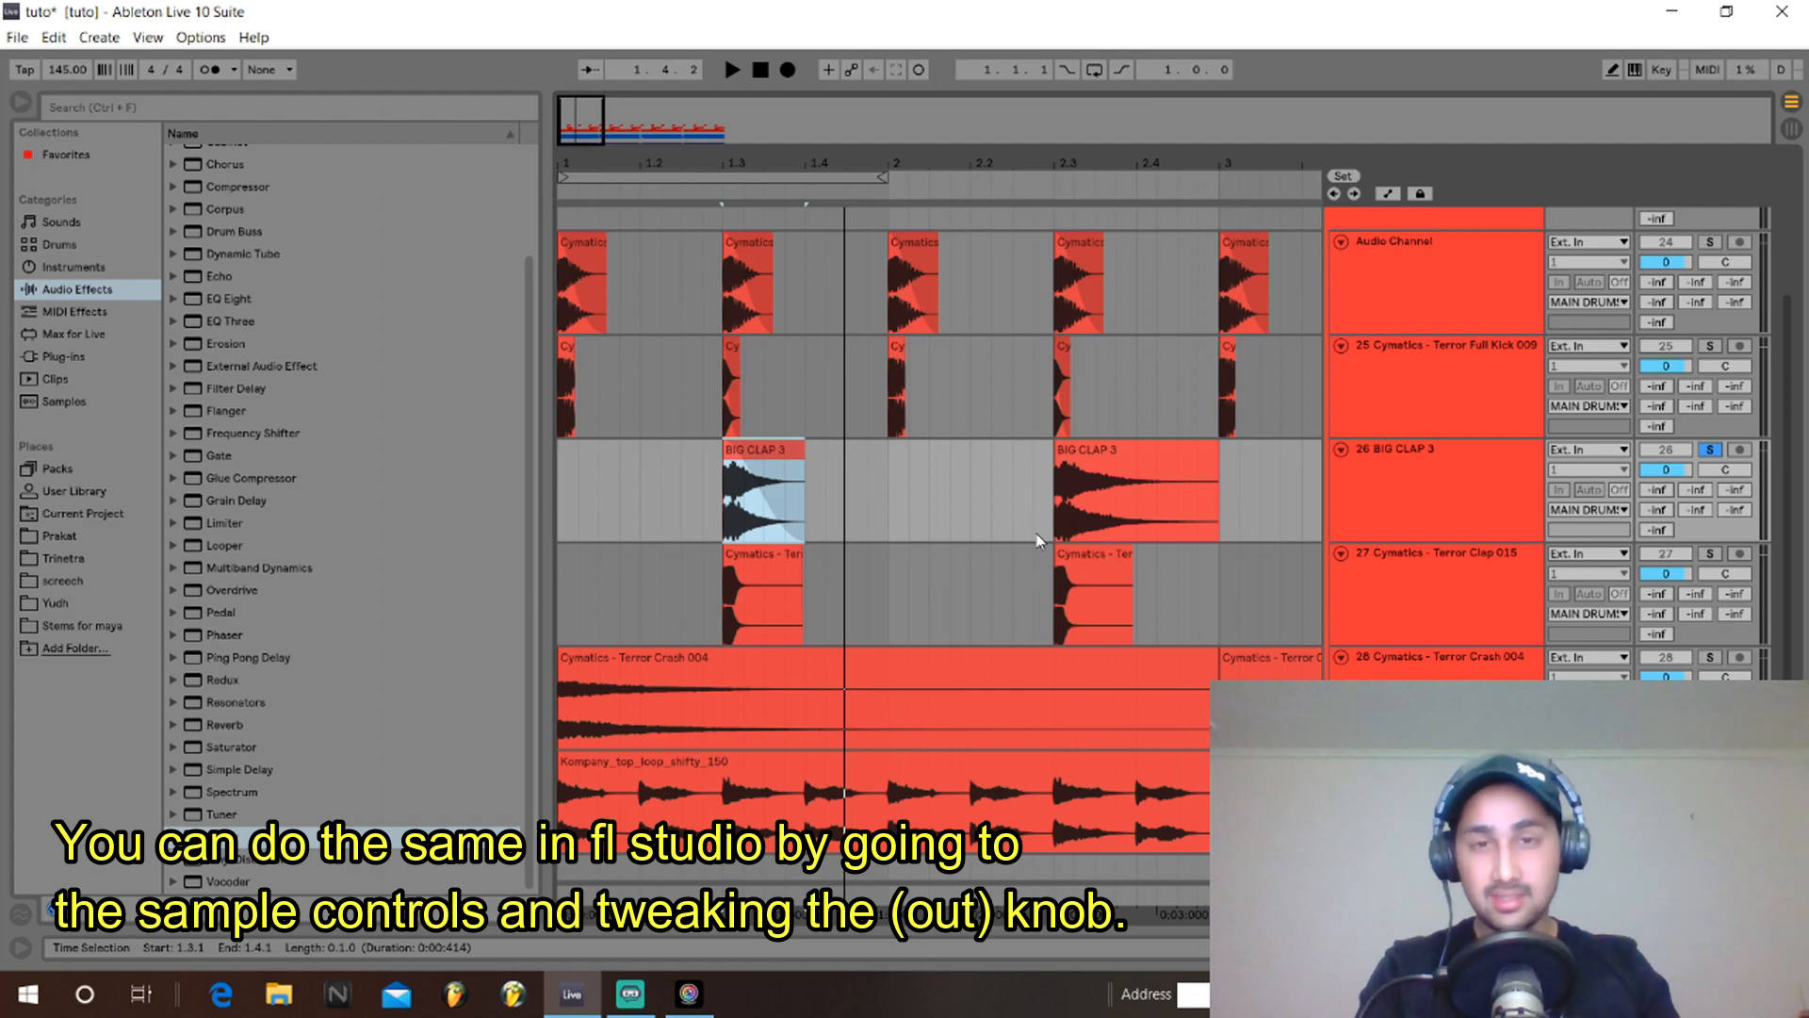
{"action": "scroll", "coordinate": [1018, 535], "scroll_direction": "up", "scroll_amount": 4}
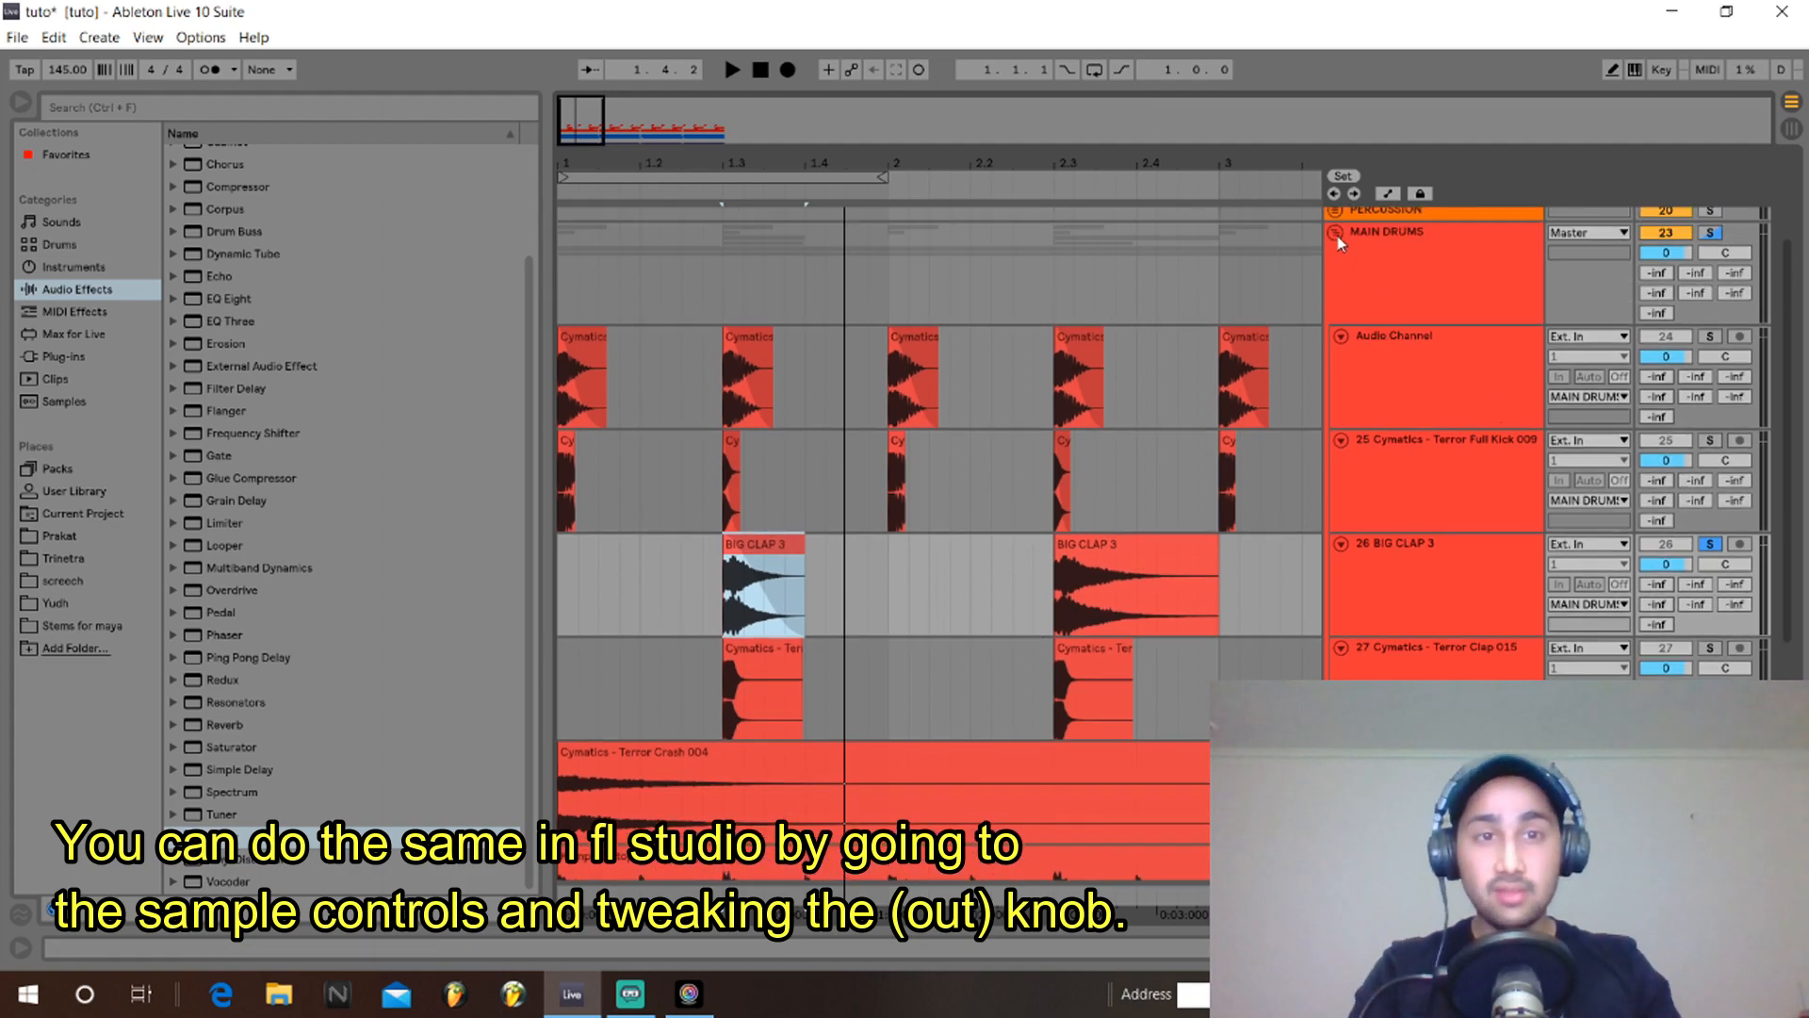
{"action": "left_click", "coordinate": [1338, 236]}
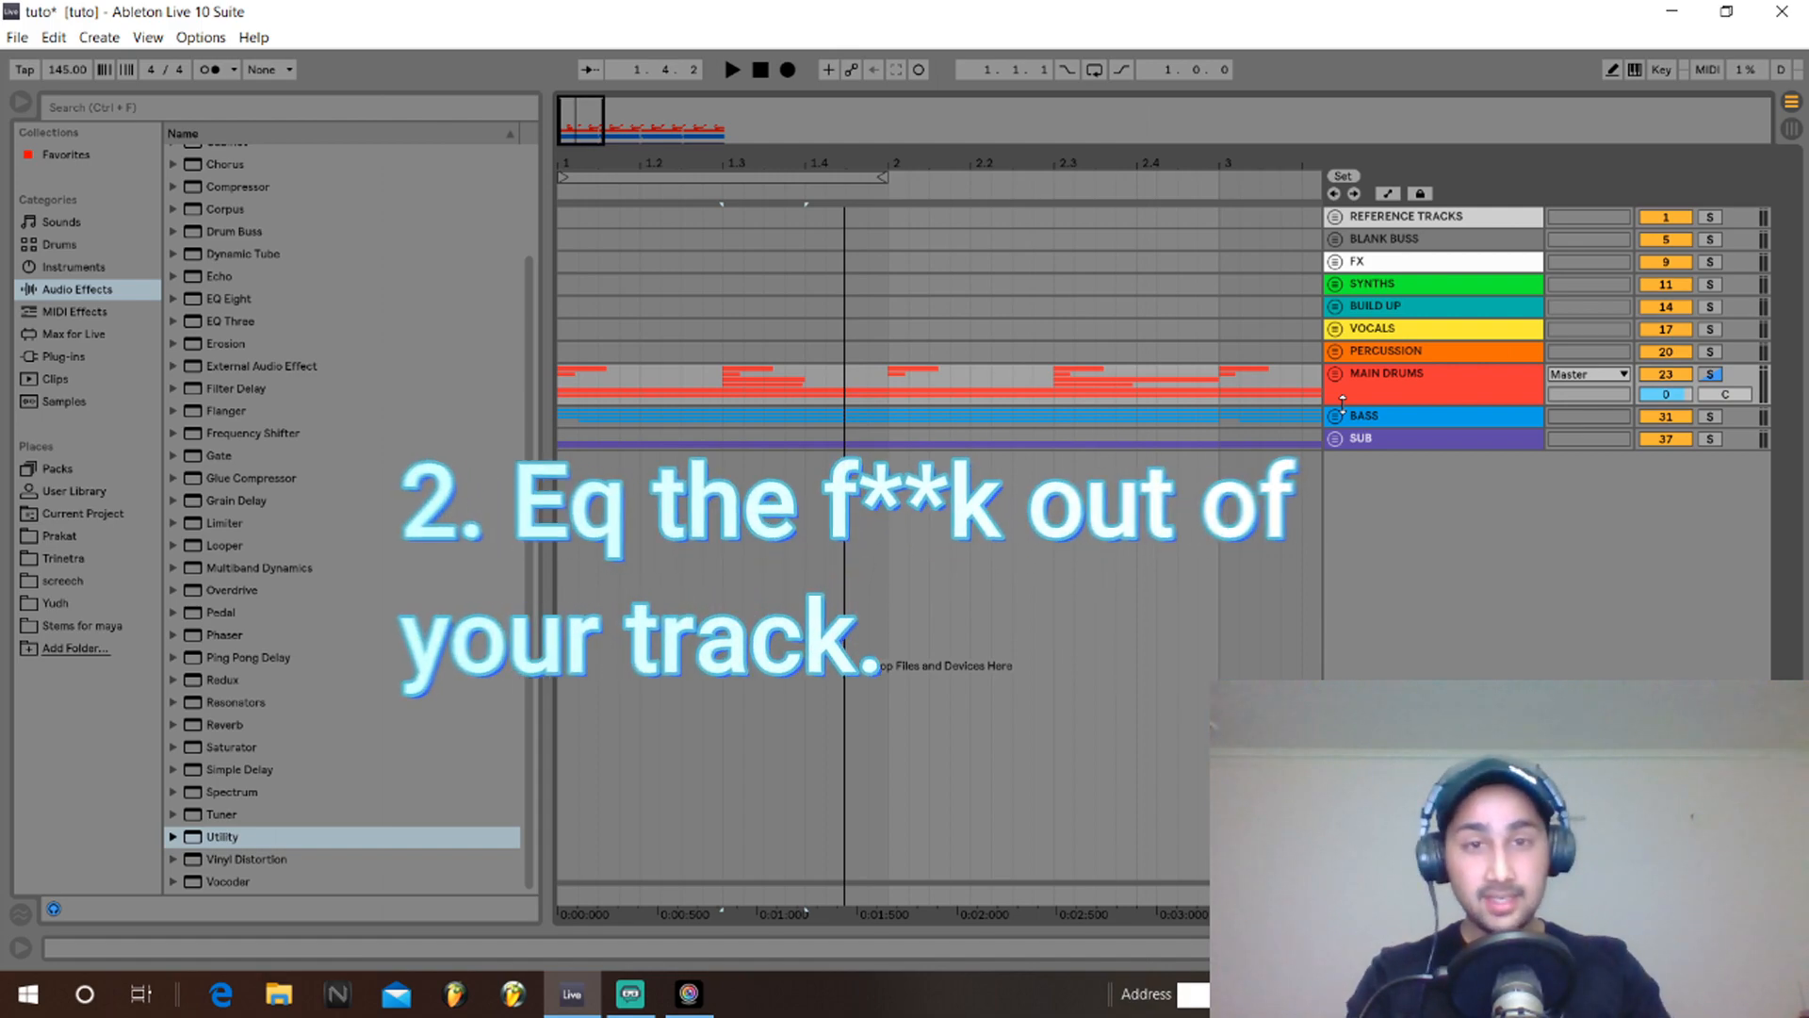
{"action": "left_click", "coordinate": [1335, 415]}
{"action": "scroll", "coordinate": [1334, 412], "scroll_direction": "down", "scroll_amount": 2}
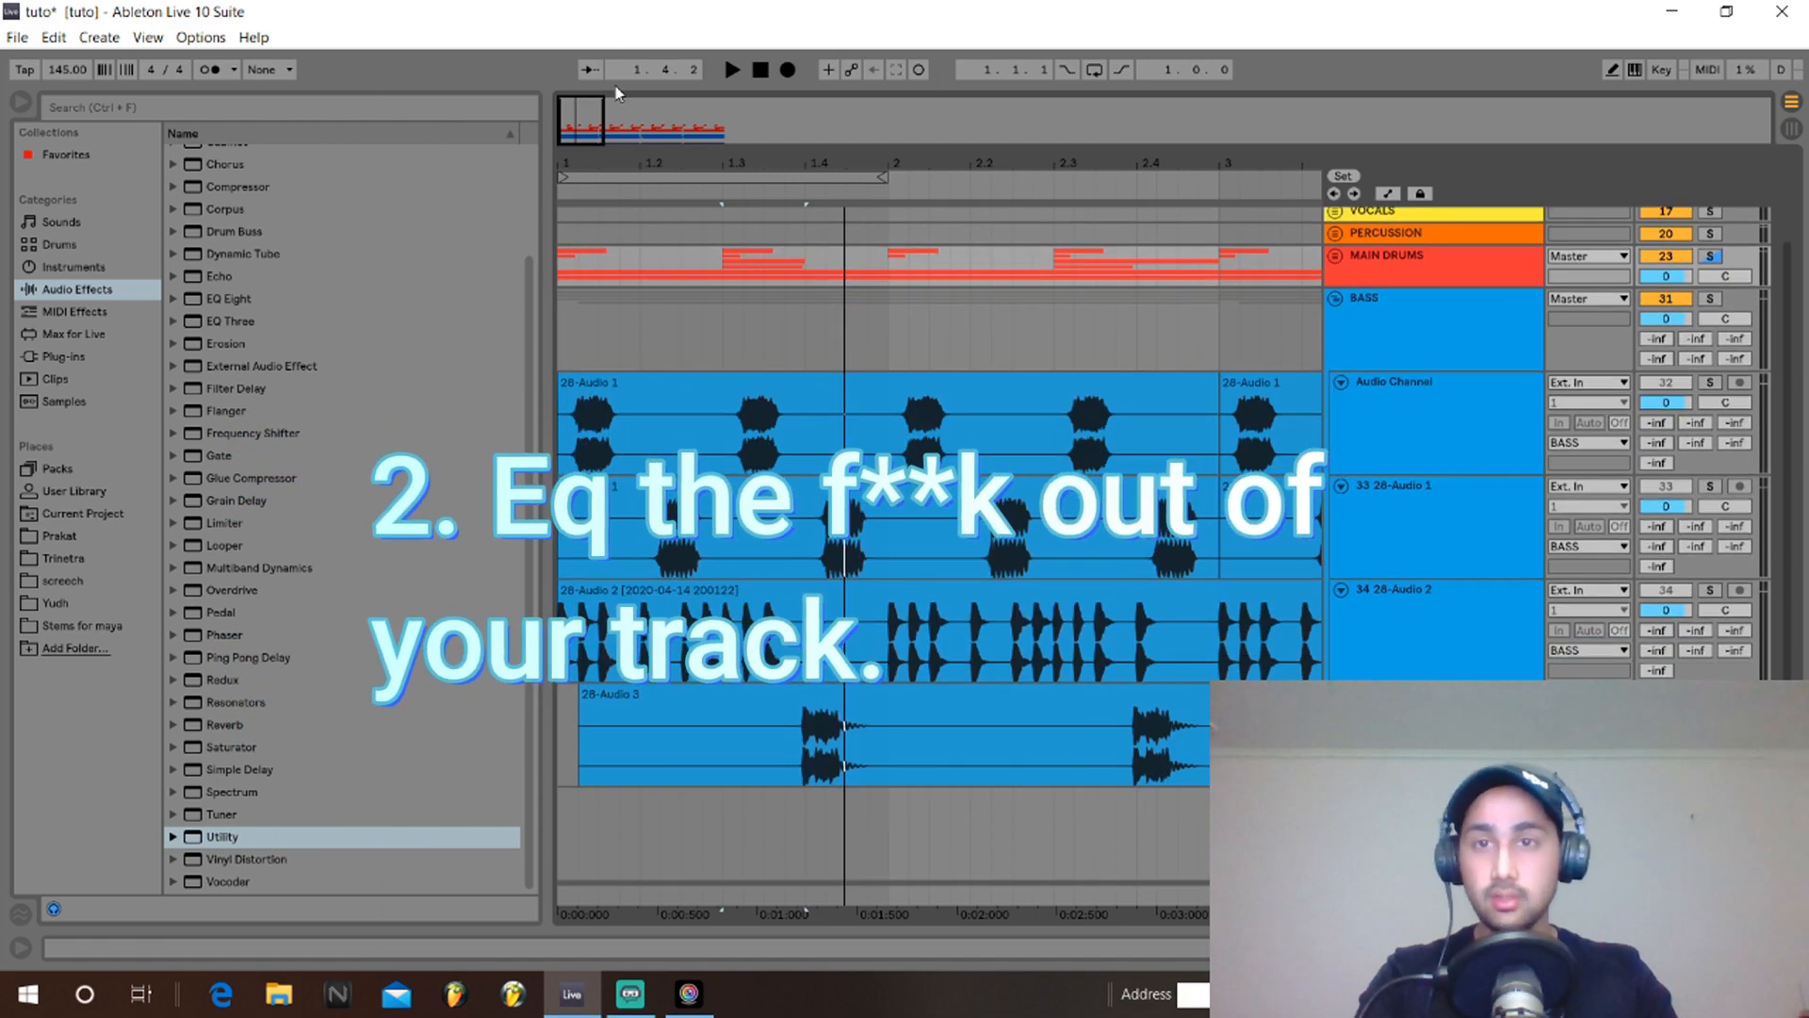
Solo the 34 28-Audio 2 bass track, audition it from the start of the arrangement and set its volume to 1.5 dB.
{"action": "left_click_drag", "start_coordinate": [604, 133], "coordinate": [579, 133]}
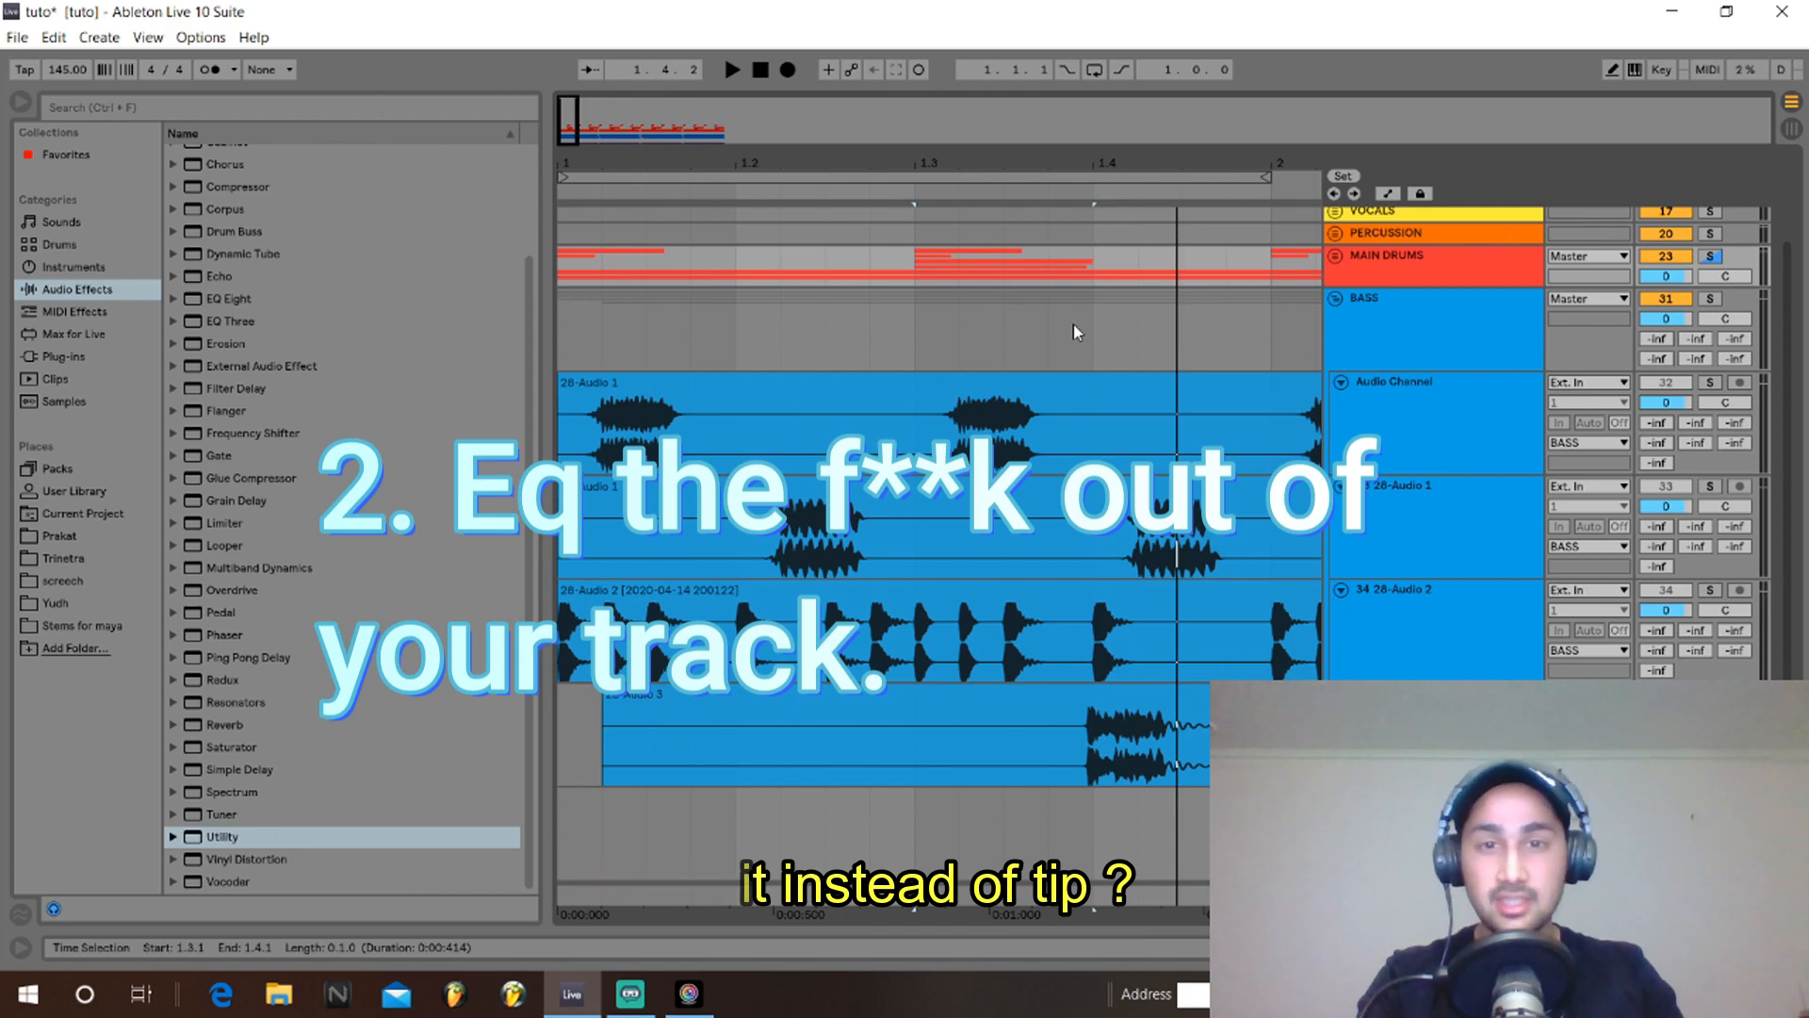
{"action": "scroll", "coordinate": [1367, 423], "scroll_direction": "down", "scroll_amount": 1}
{"action": "left_click", "coordinate": [1368, 292]}
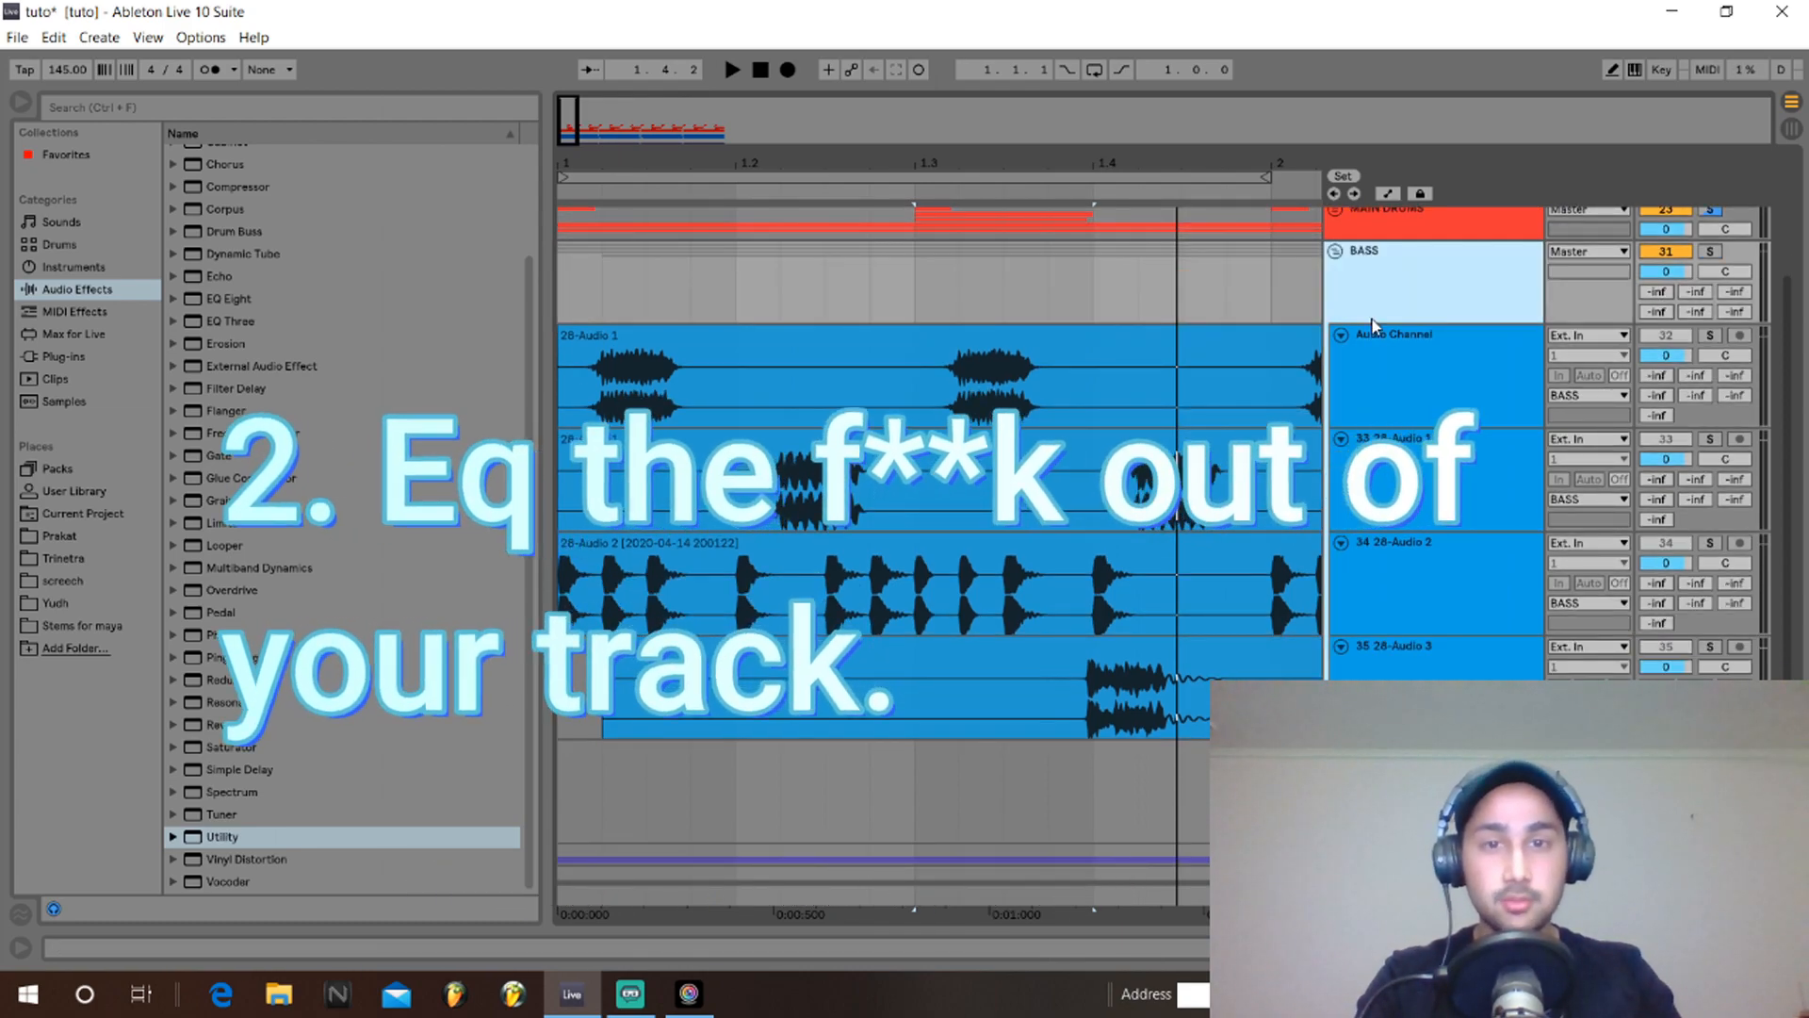
{"action": "scroll", "coordinate": [1401, 471], "scroll_direction": "down", "scroll_amount": 1}
{"action": "left_click", "coordinate": [1404, 559]}
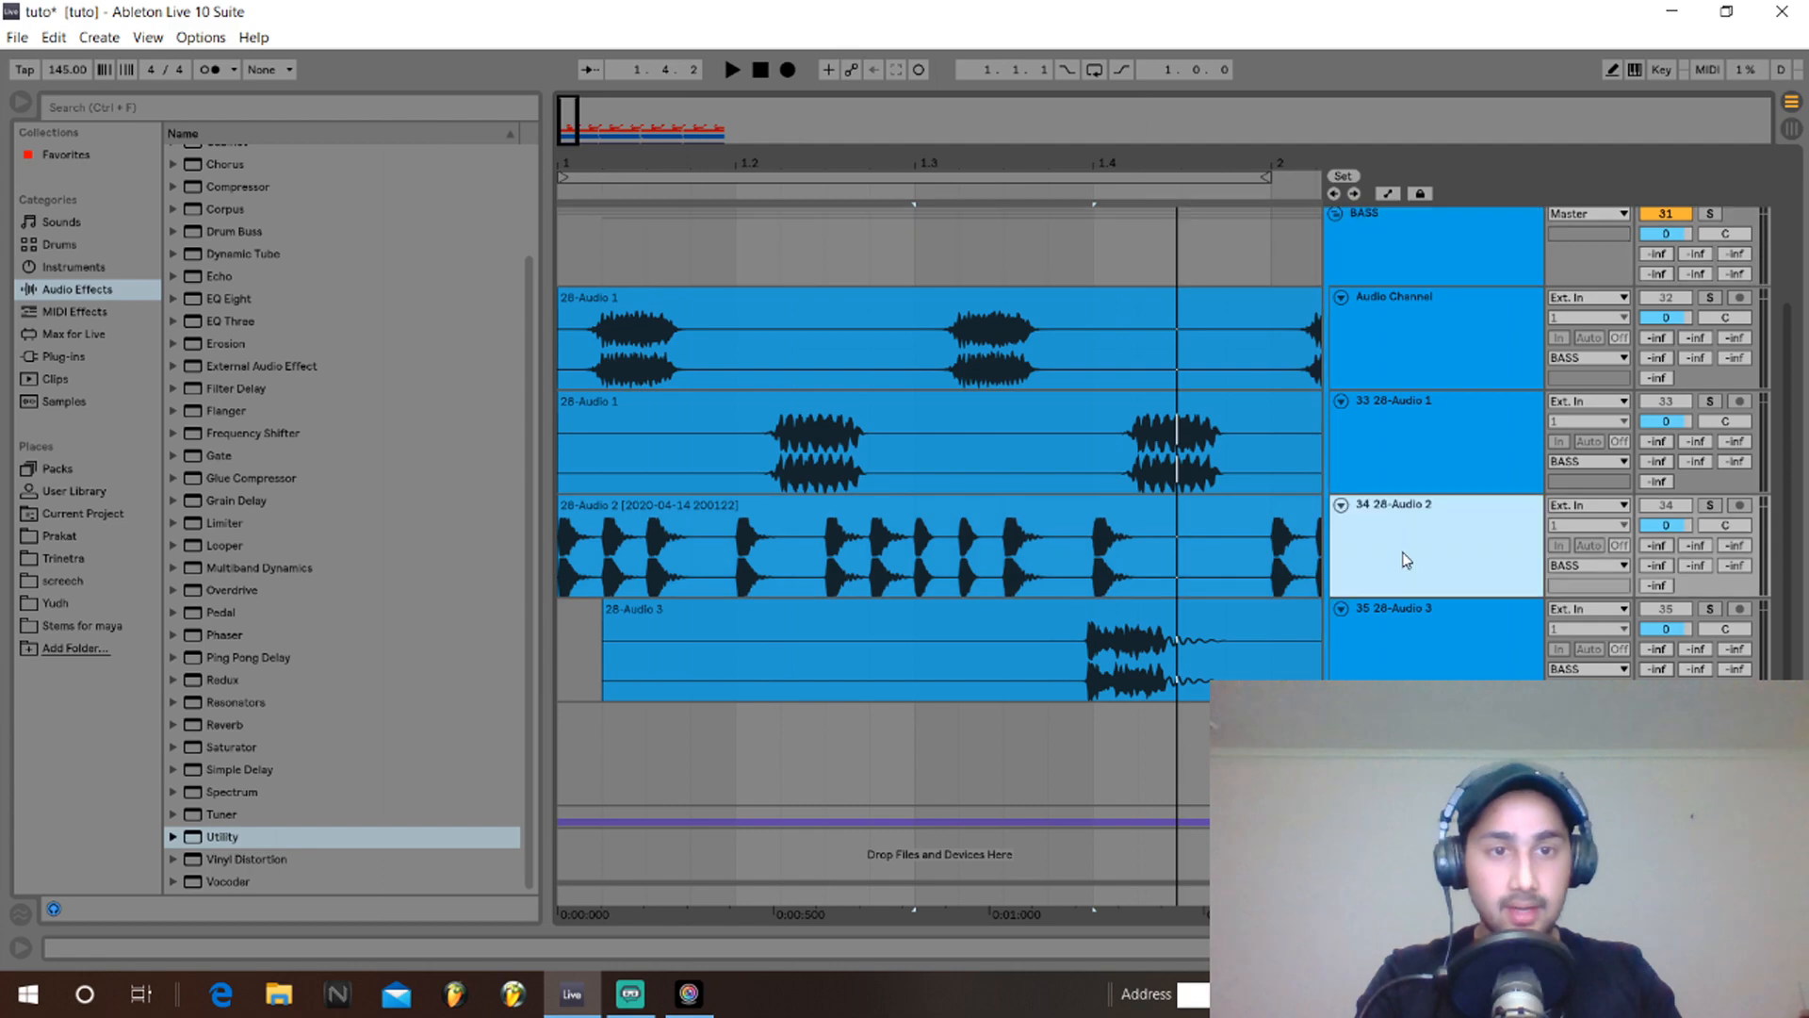
{"action": "left_click", "coordinate": [1711, 505]}
{"action": "left_click", "coordinate": [730, 71]}
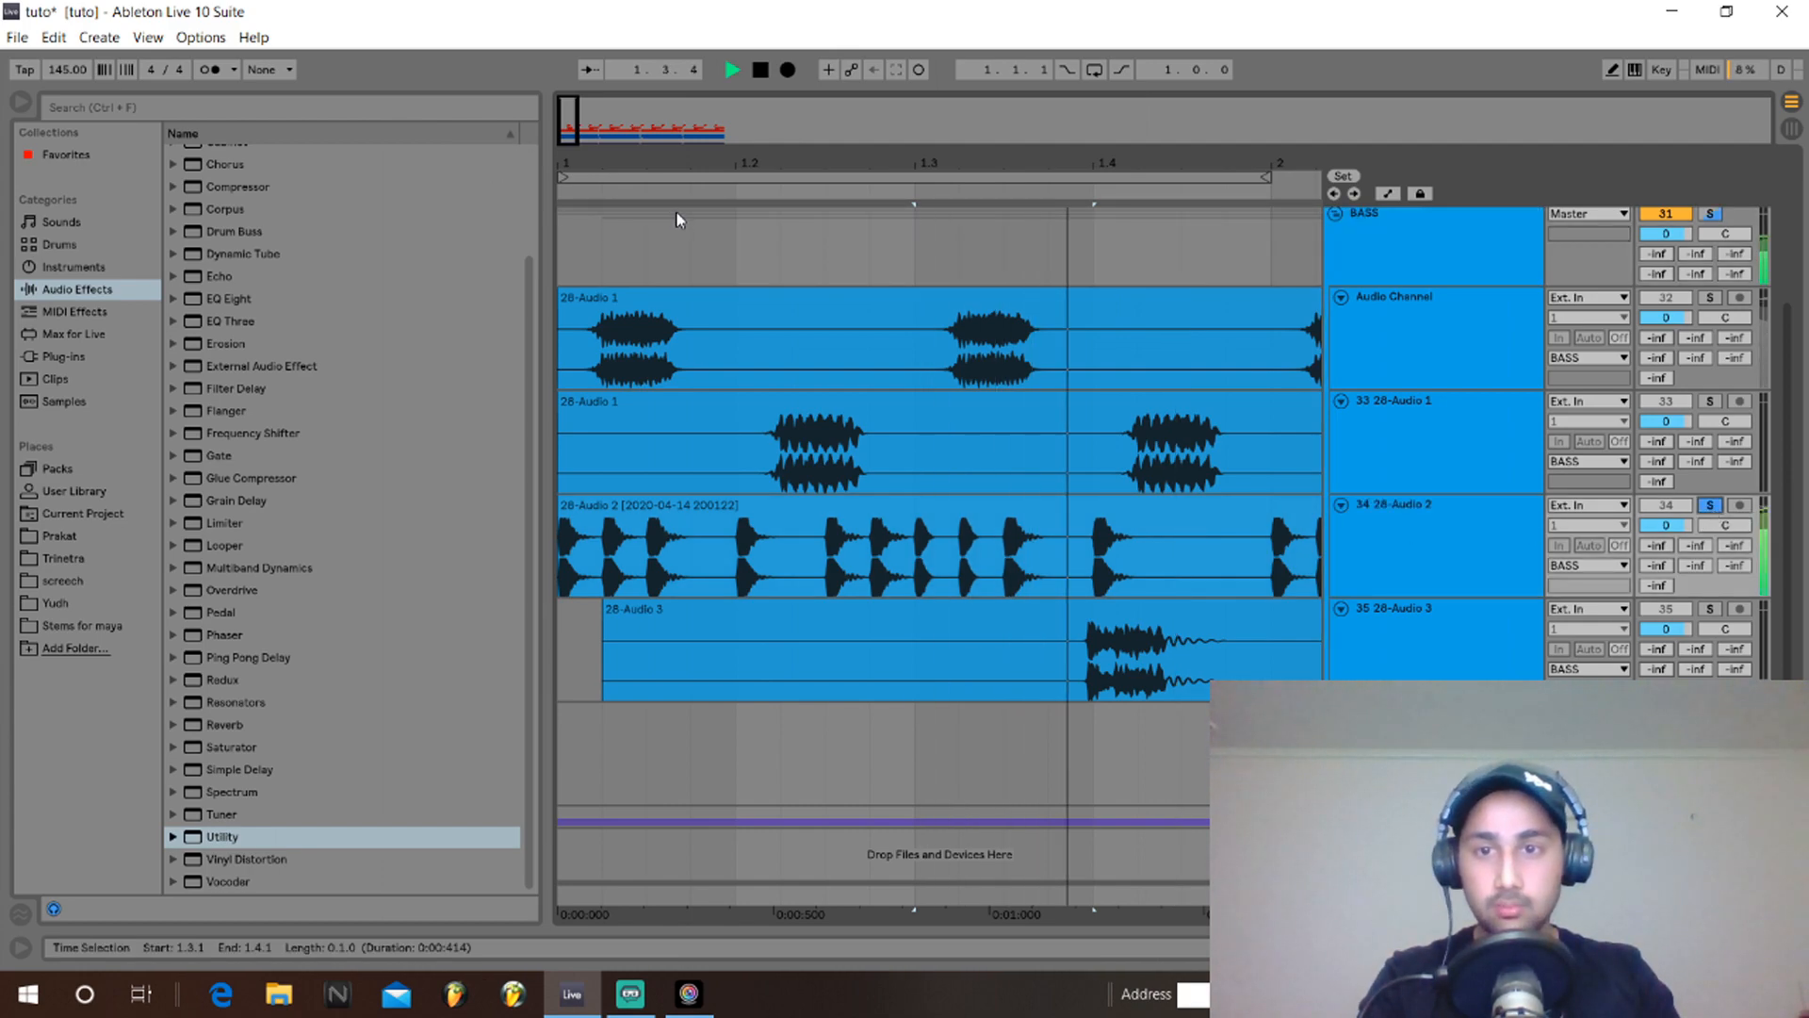
{"action": "left_click", "coordinate": [767, 69]}
{"action": "key", "text": "space"}
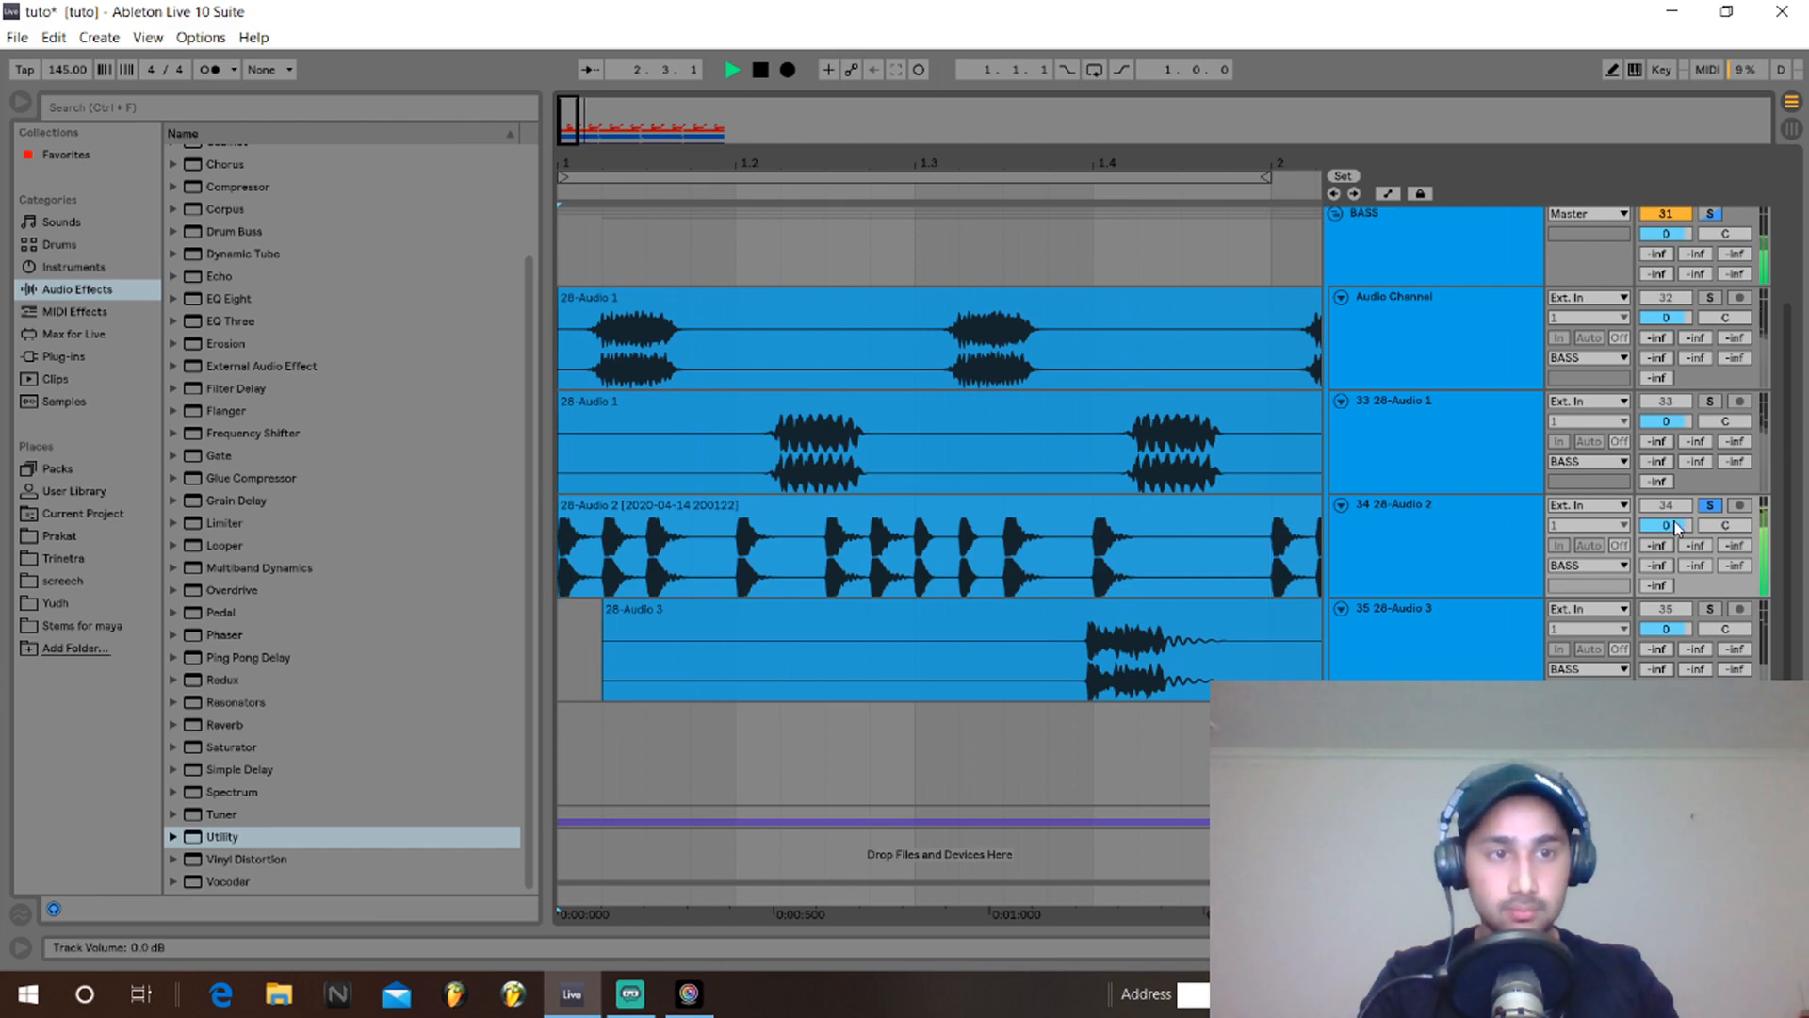
{"action": "key", "text": "space"}
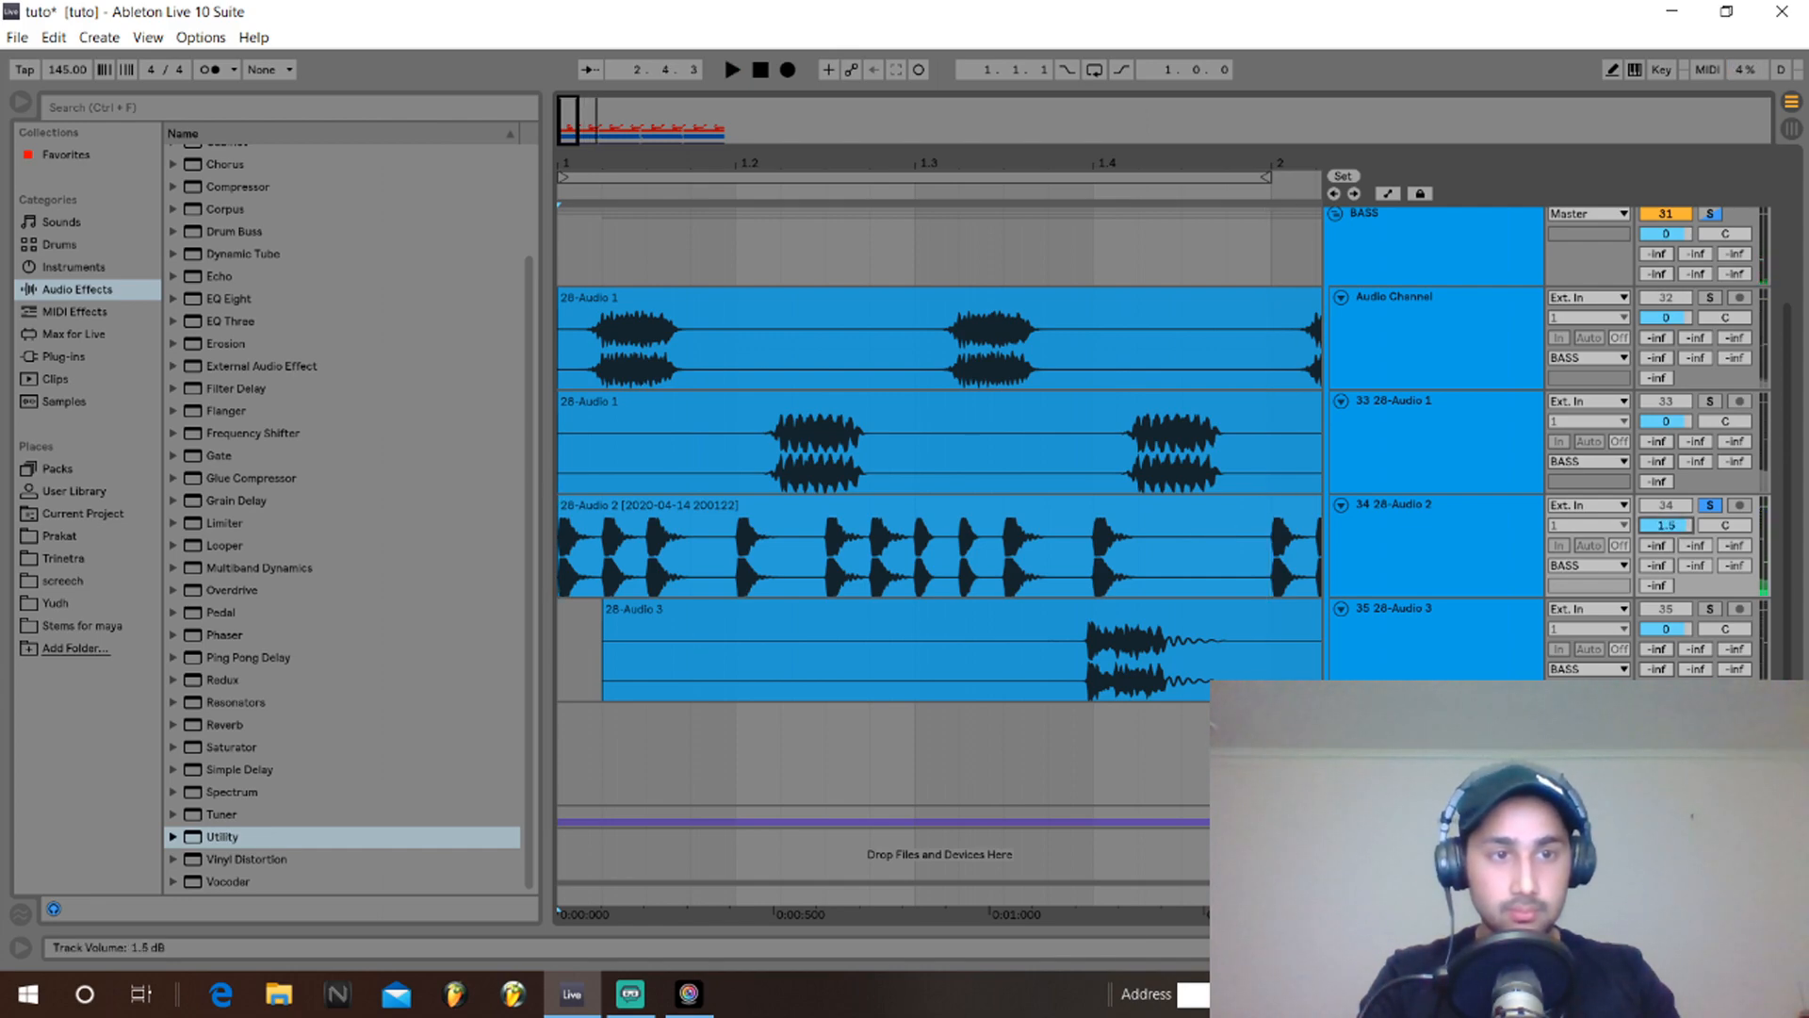
Open the device chain of the 34 28-Audio 2 track and expand its first two EQ Eight devices.
{"action": "double_click", "coordinate": [1460, 565]}
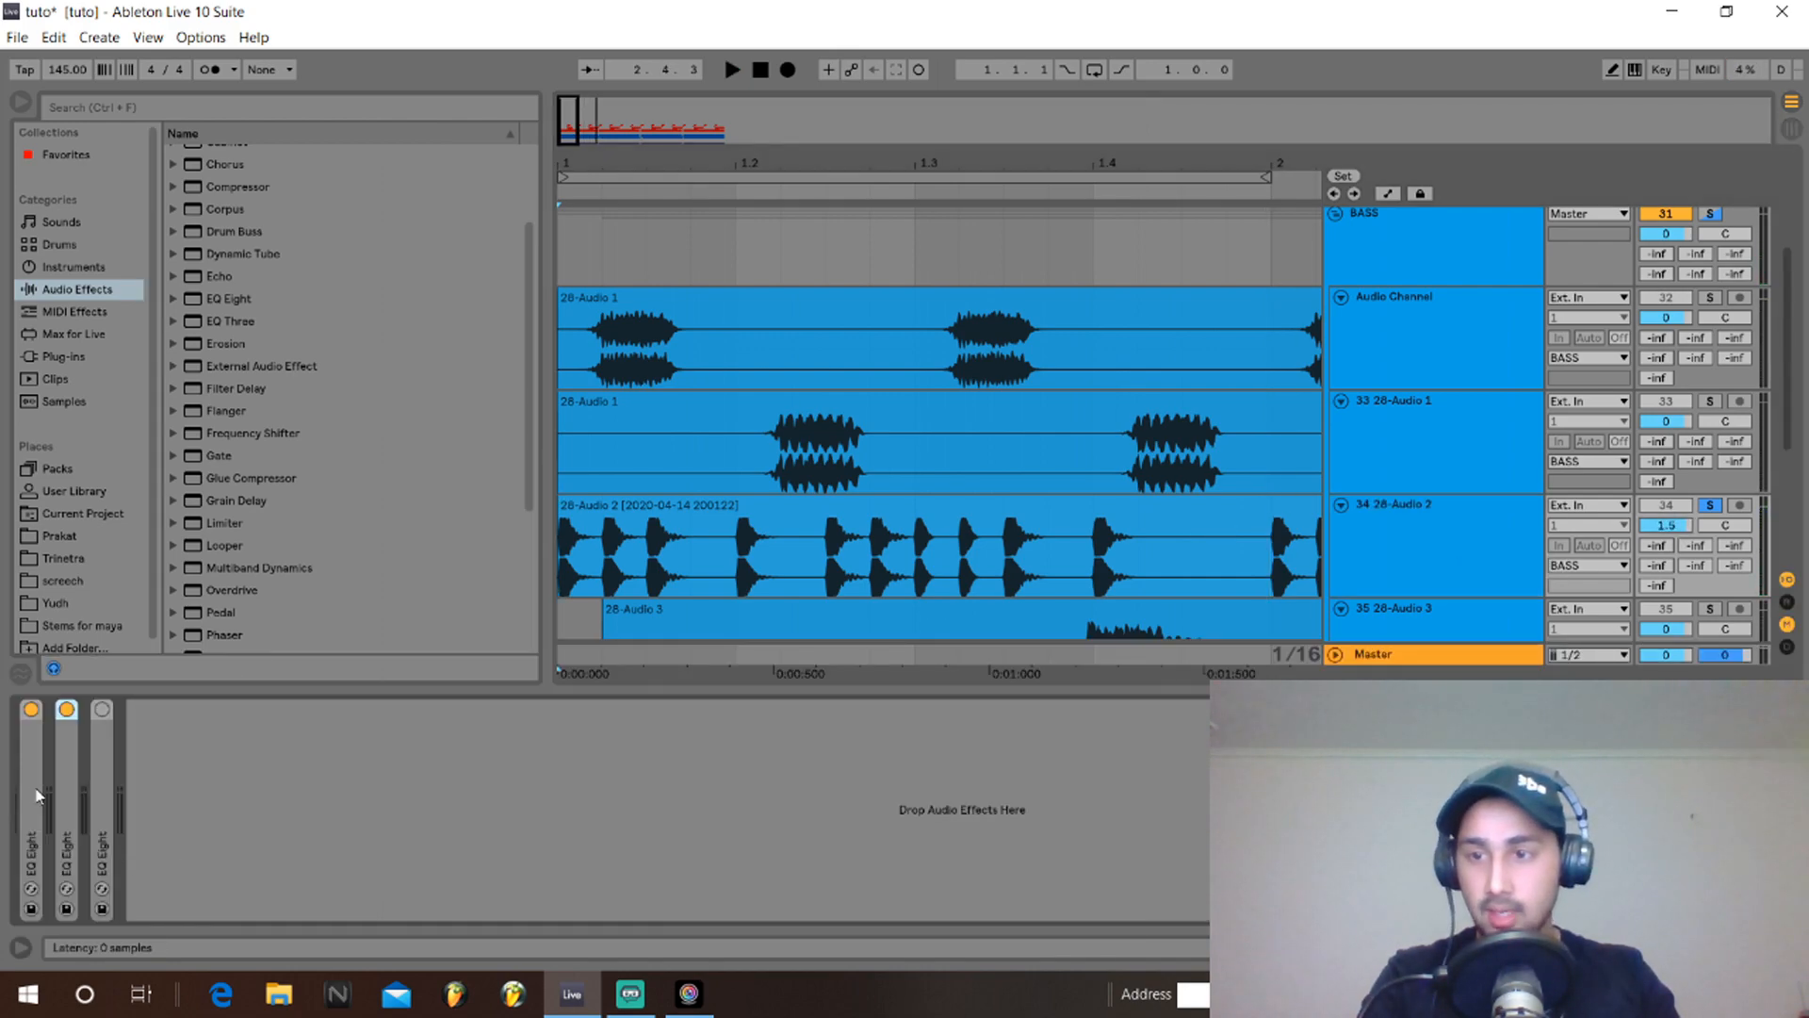
{"action": "double_click", "coordinate": [26, 778]}
{"action": "double_click", "coordinate": [617, 768]}
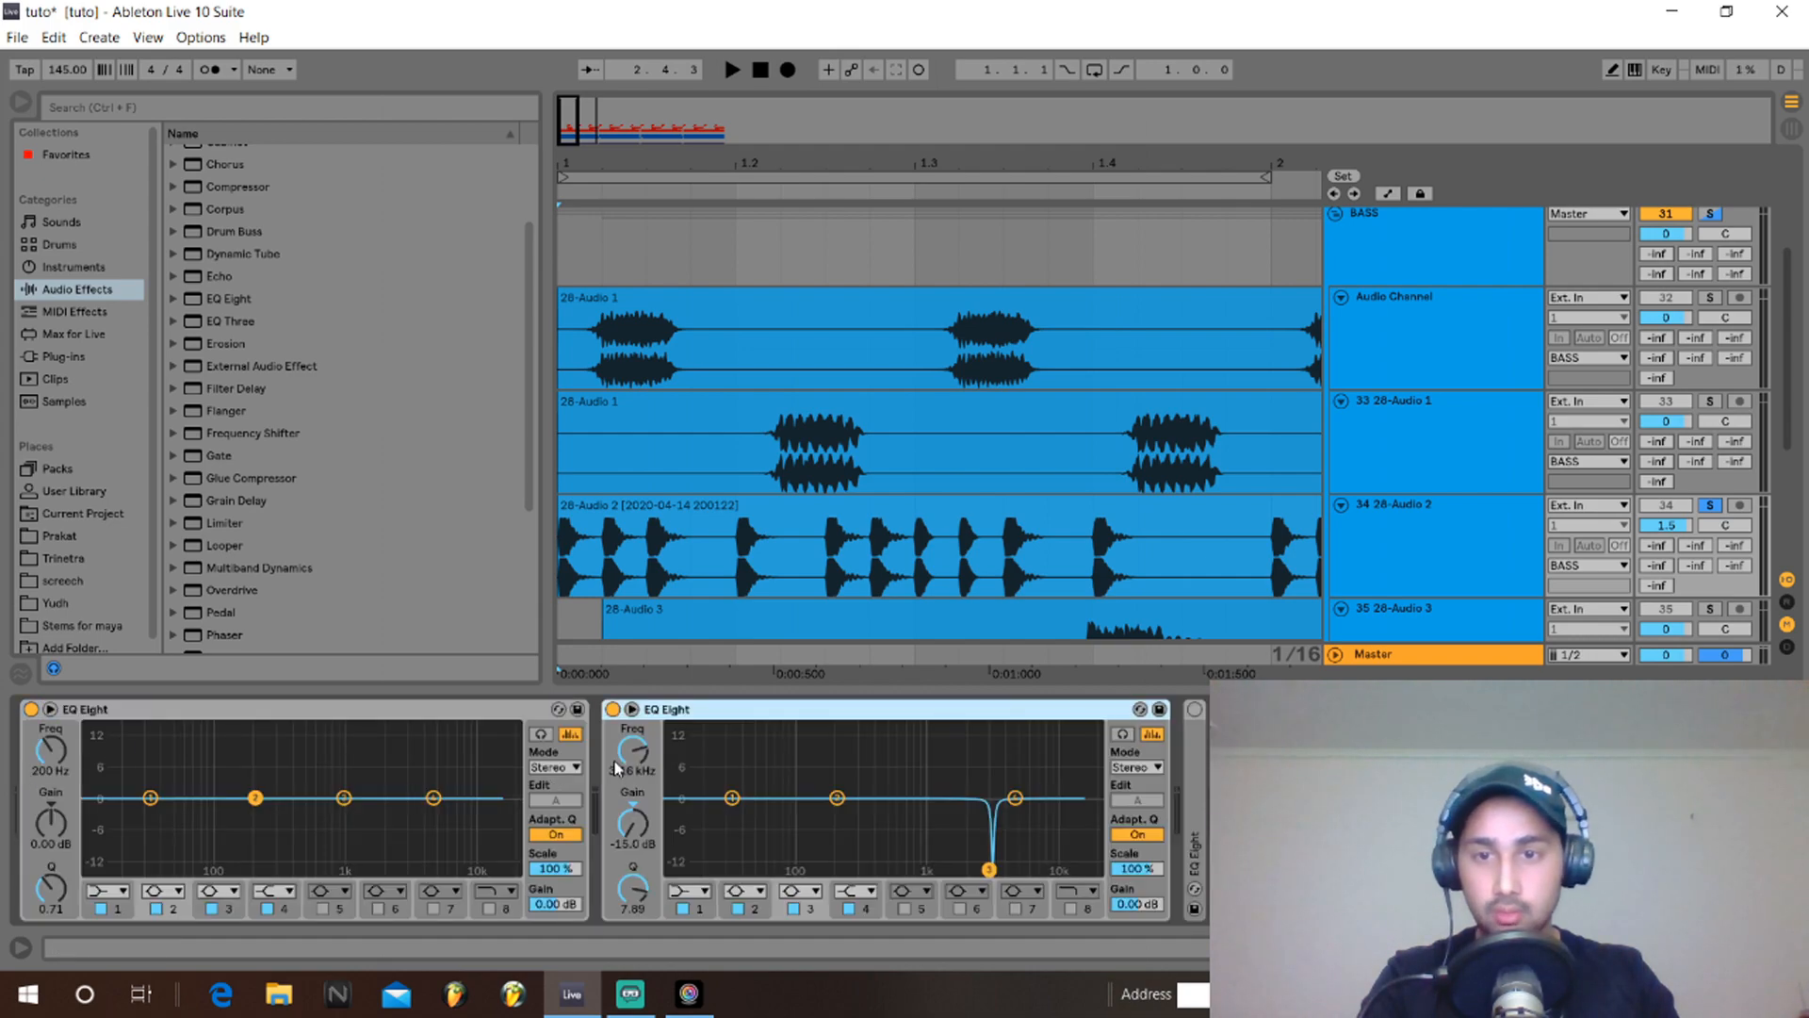
Expand the third EQ Eight, turn band 1 of the first one into a low cut at about 174 Hz and audition it.
{"action": "double_click", "coordinate": [1191, 771]}
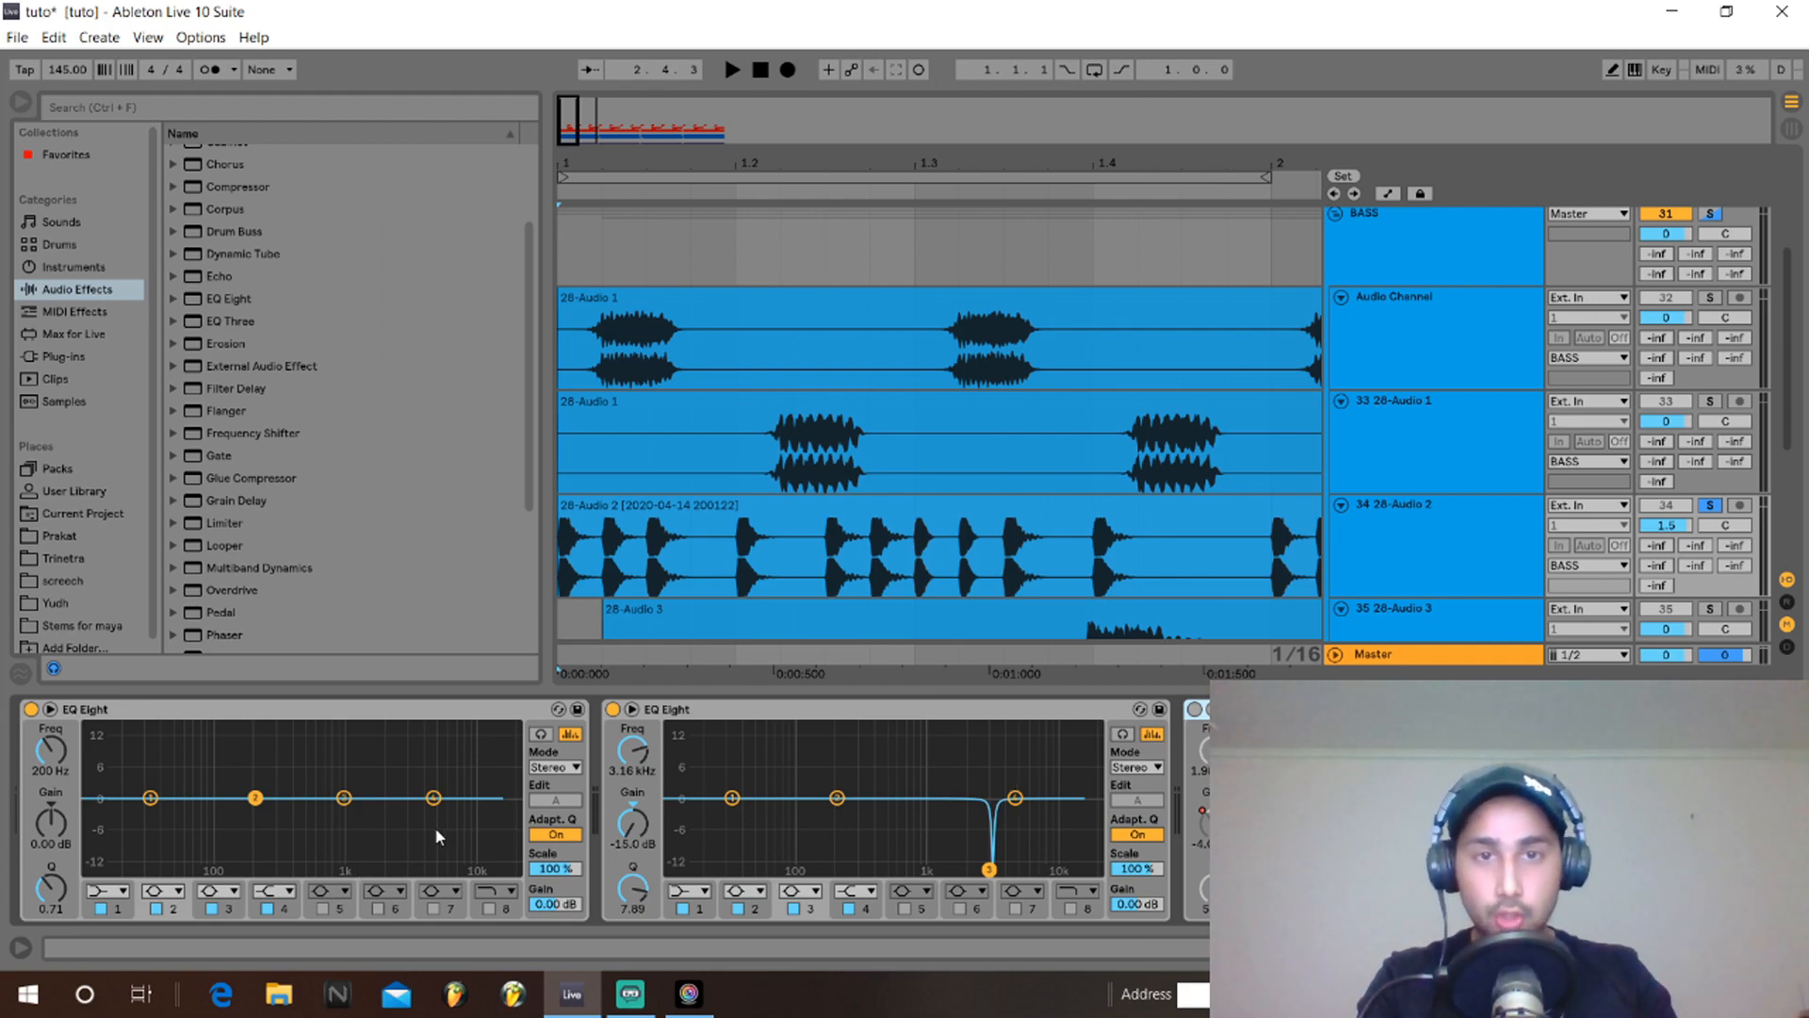
{"action": "key", "text": "space"}
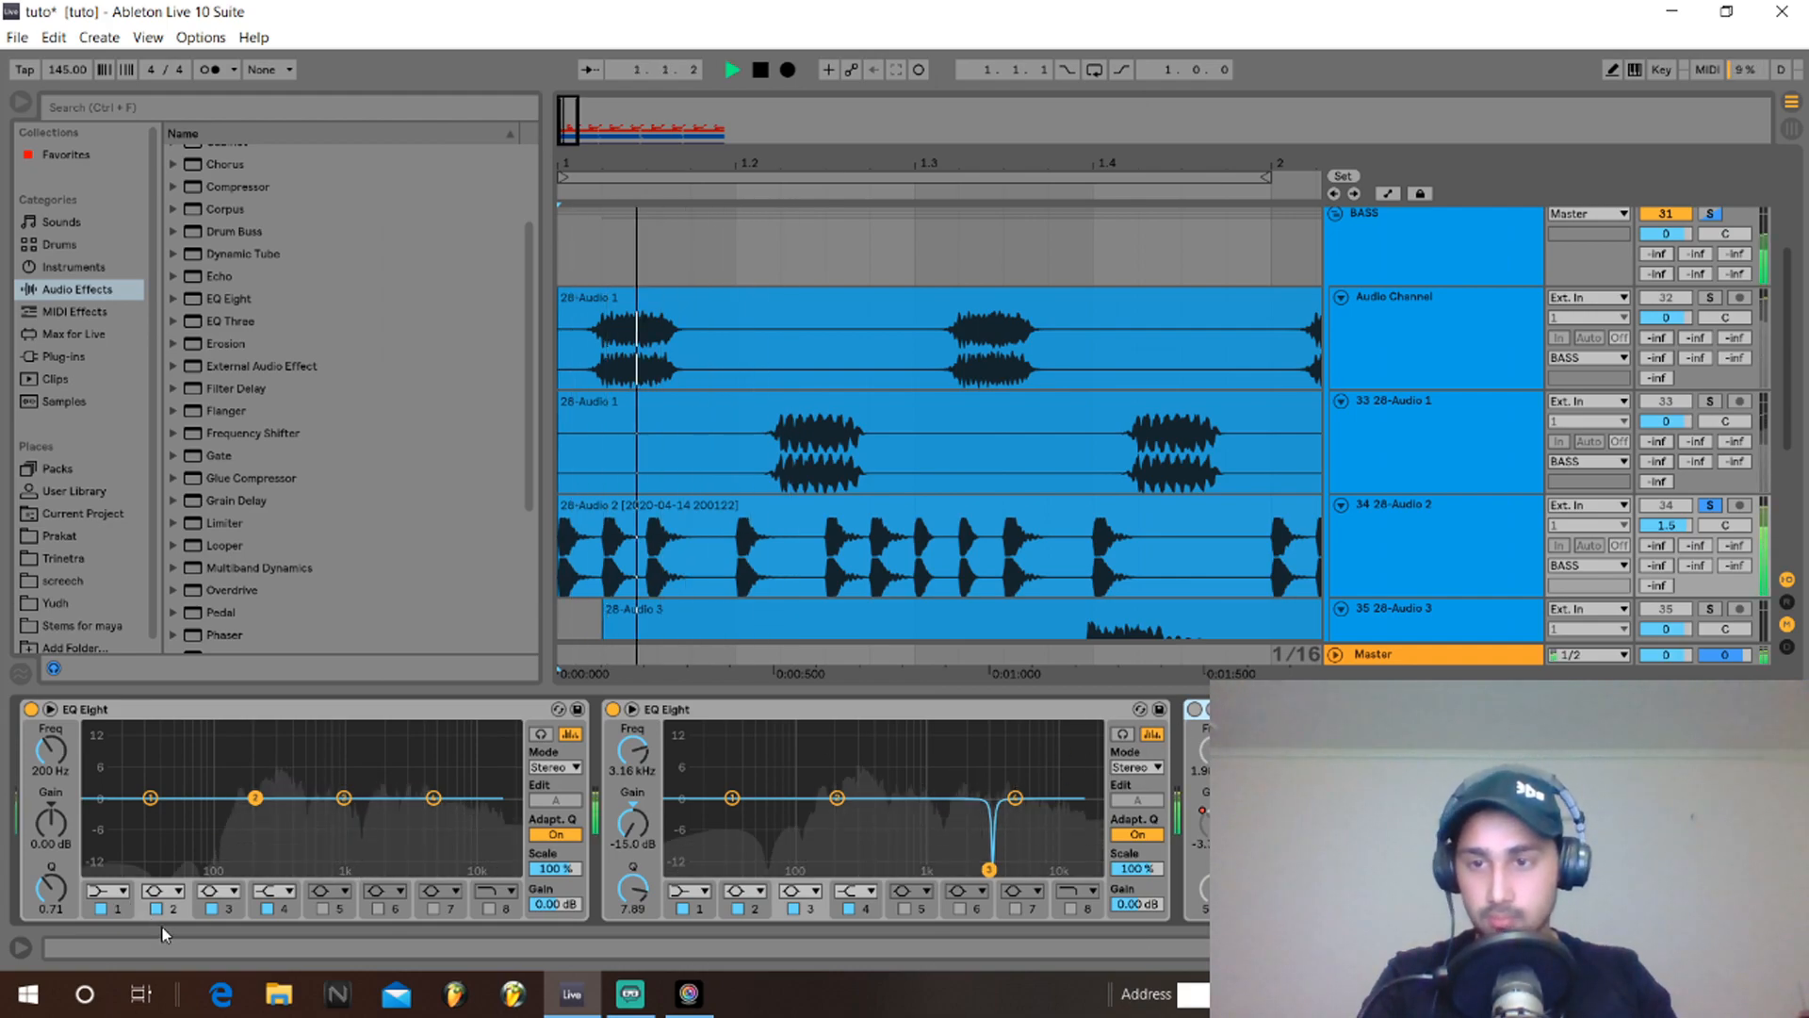
{"action": "left_click", "coordinate": [121, 891]}
{"action": "left_click", "coordinate": [123, 770]}
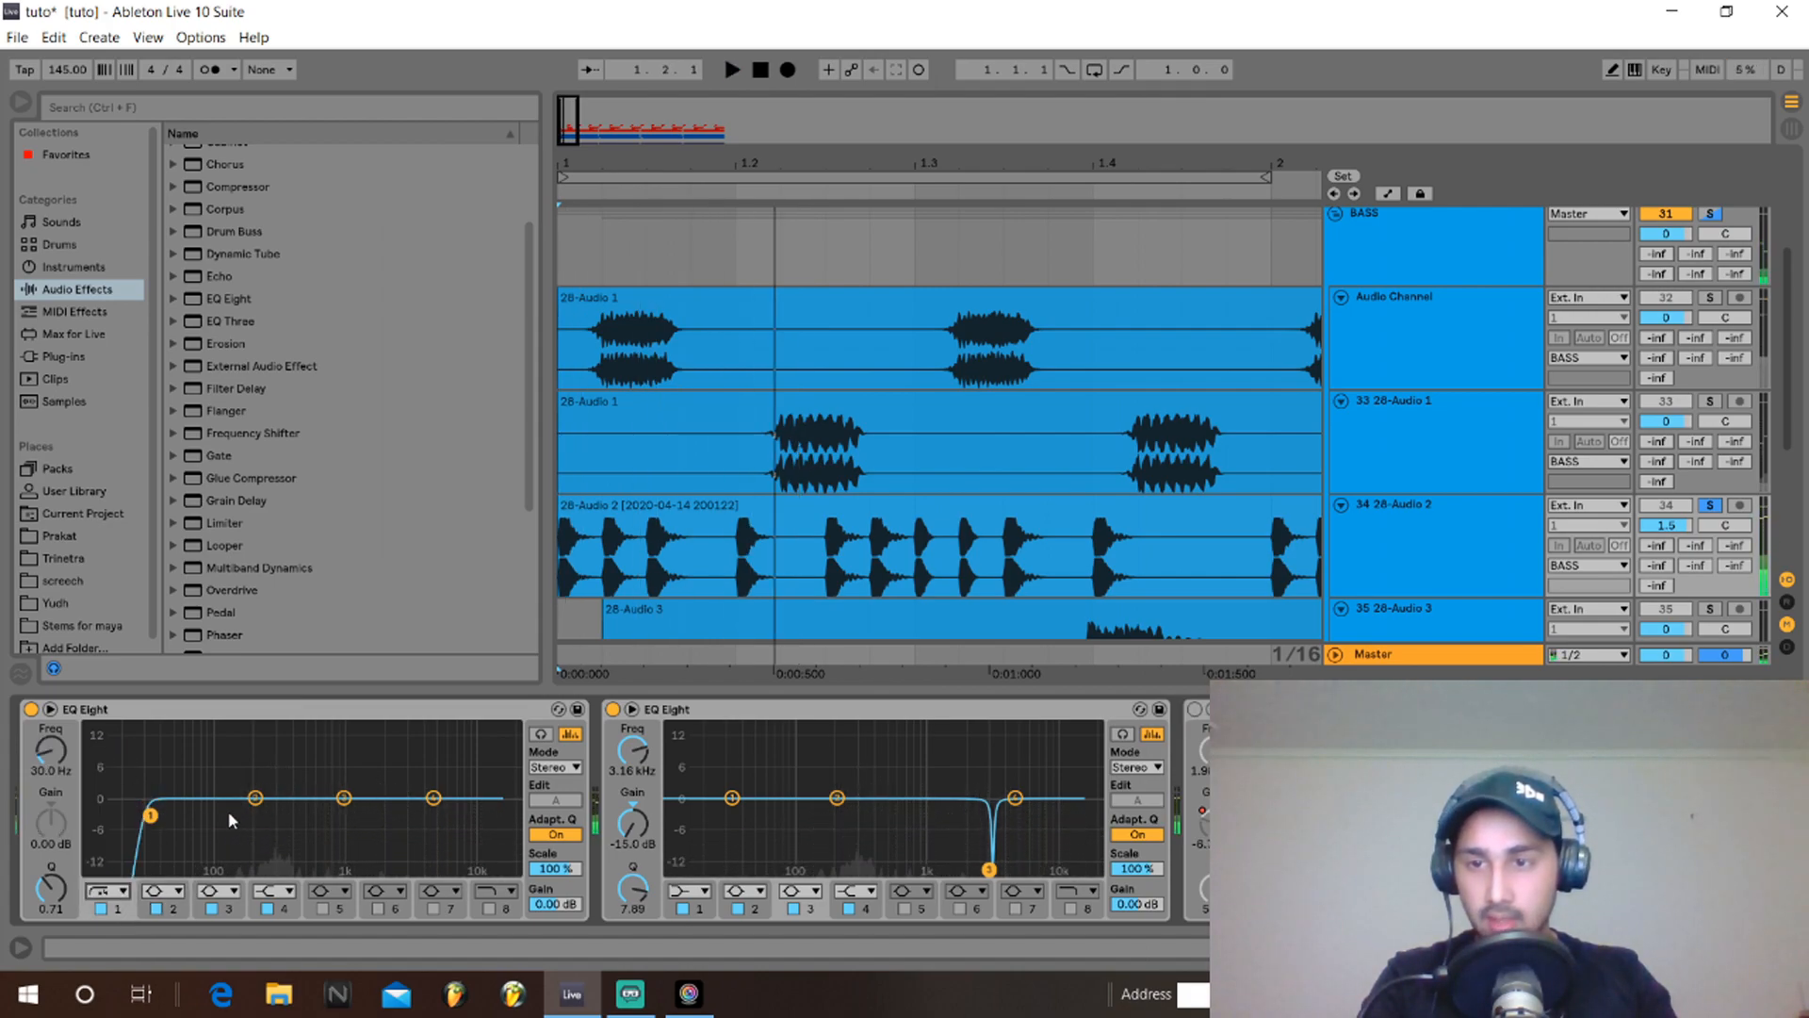
{"action": "left_click_drag", "start_coordinate": [149, 818], "coordinate": [250, 826]}
{"action": "key", "text": "space"}
{"action": "key", "text": "space"}
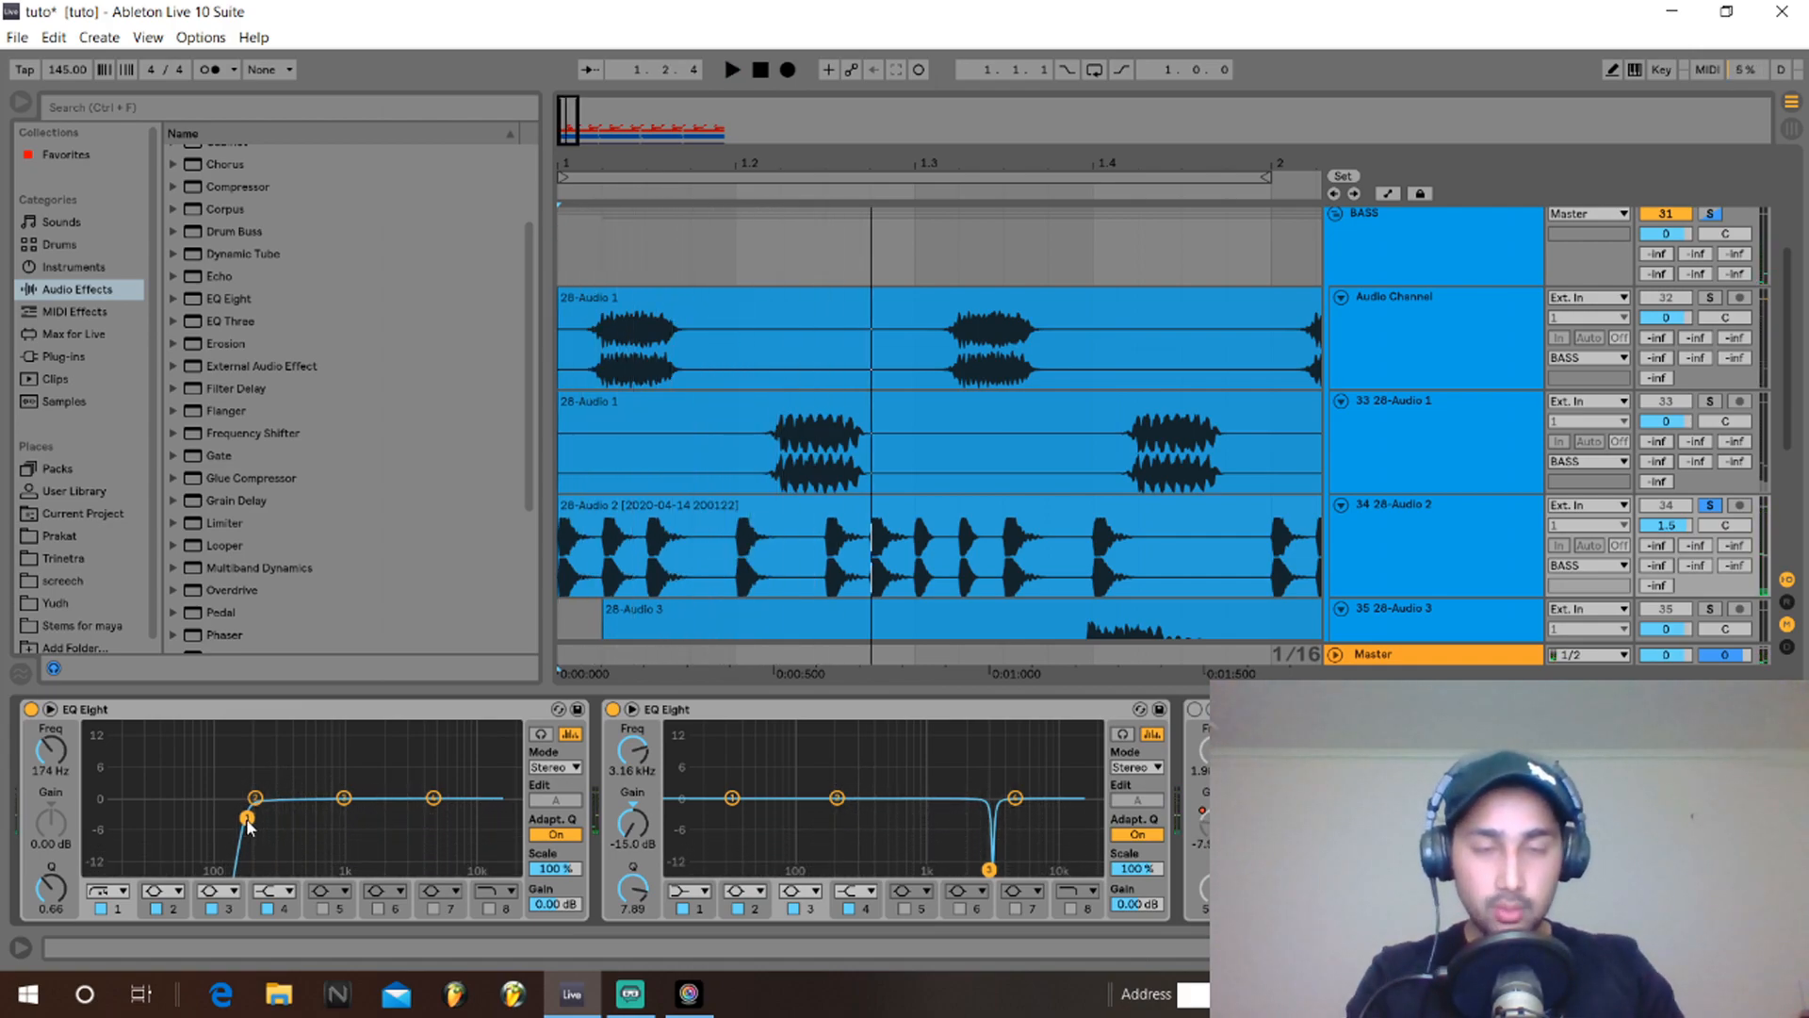
Enable the band 8 high cut at 15 kHz in the first EQ Eight, raise the low cut to about 435 Hz and audition.
{"action": "left_click", "coordinate": [489, 911]}
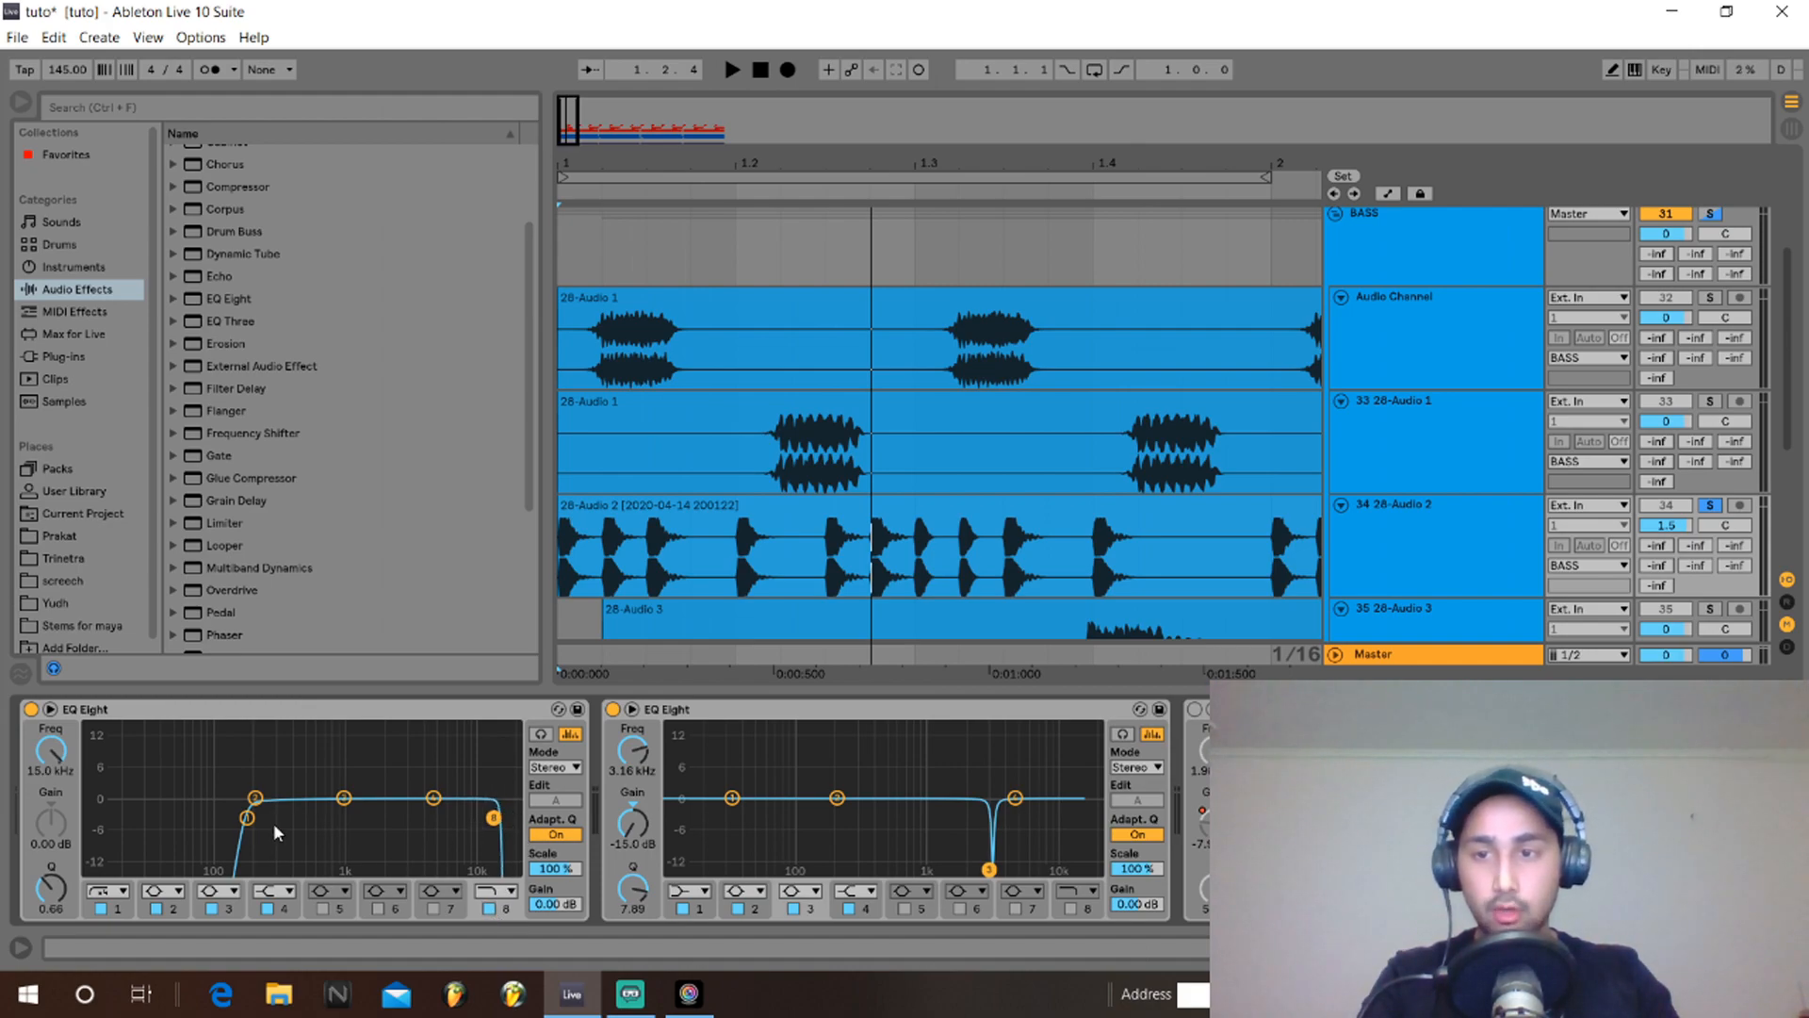
{"action": "left_click_drag", "start_coordinate": [249, 820], "coordinate": [298, 817]}
{"action": "key", "text": "space"}
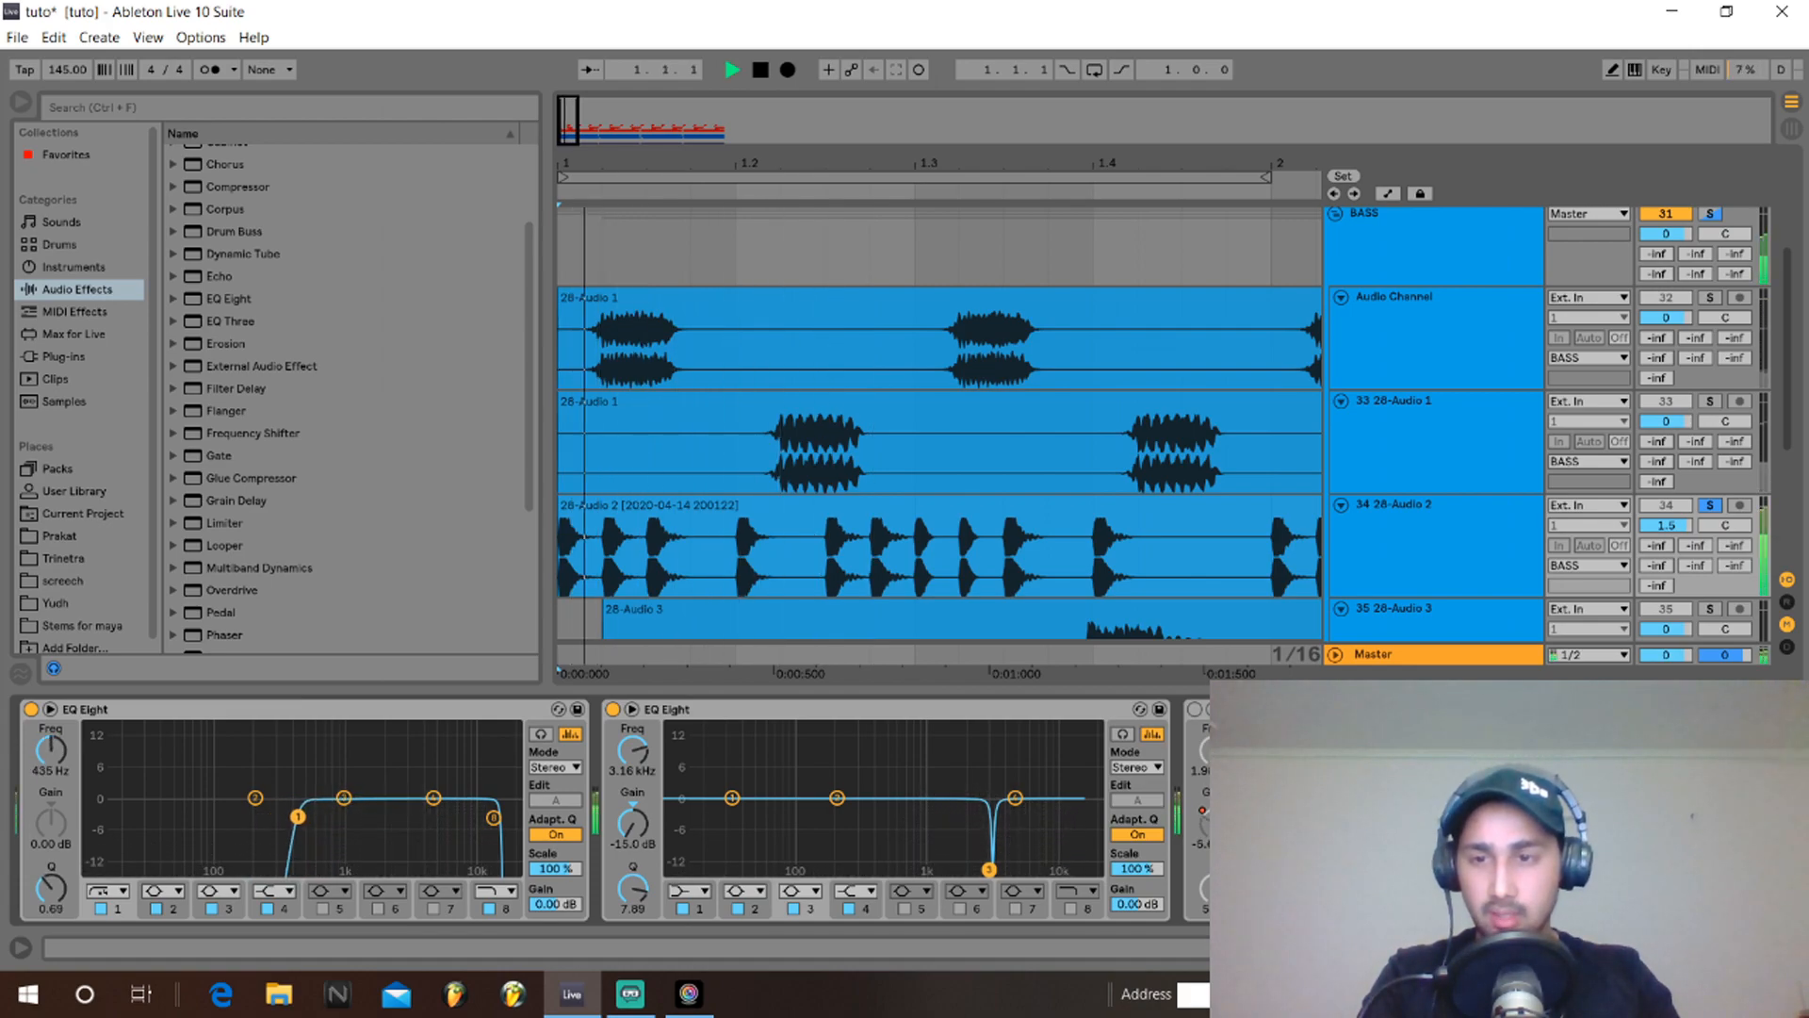
{"action": "key", "text": "space"}
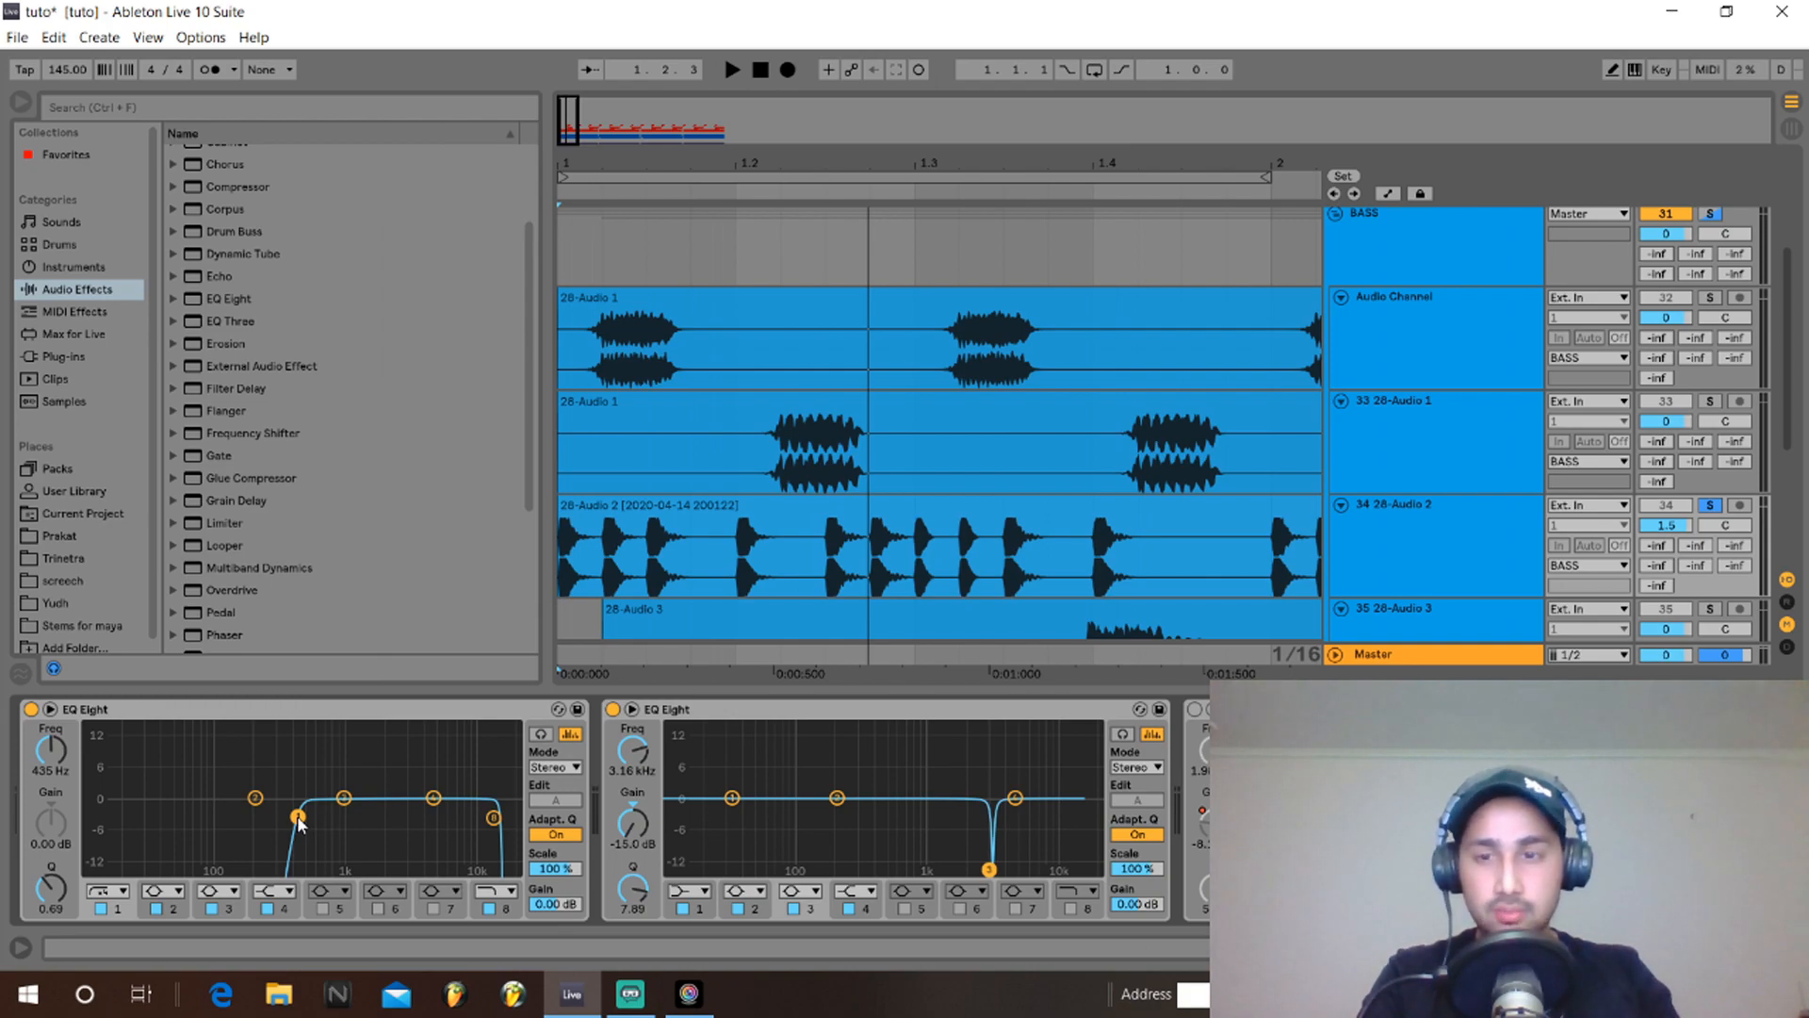
Lower the band 1 low cut of the first EQ Eight to about 211 Hz and audition the bass repeatedly.
{"action": "left_click_drag", "start_coordinate": [299, 823], "coordinate": [259, 815]}
{"action": "key", "text": "space"}
{"action": "key", "text": "space"}
{"action": "key", "text": "space"}
{"action": "key", "text": "space"}
{"action": "key", "text": "space"}
{"action": "key", "text": "space"}
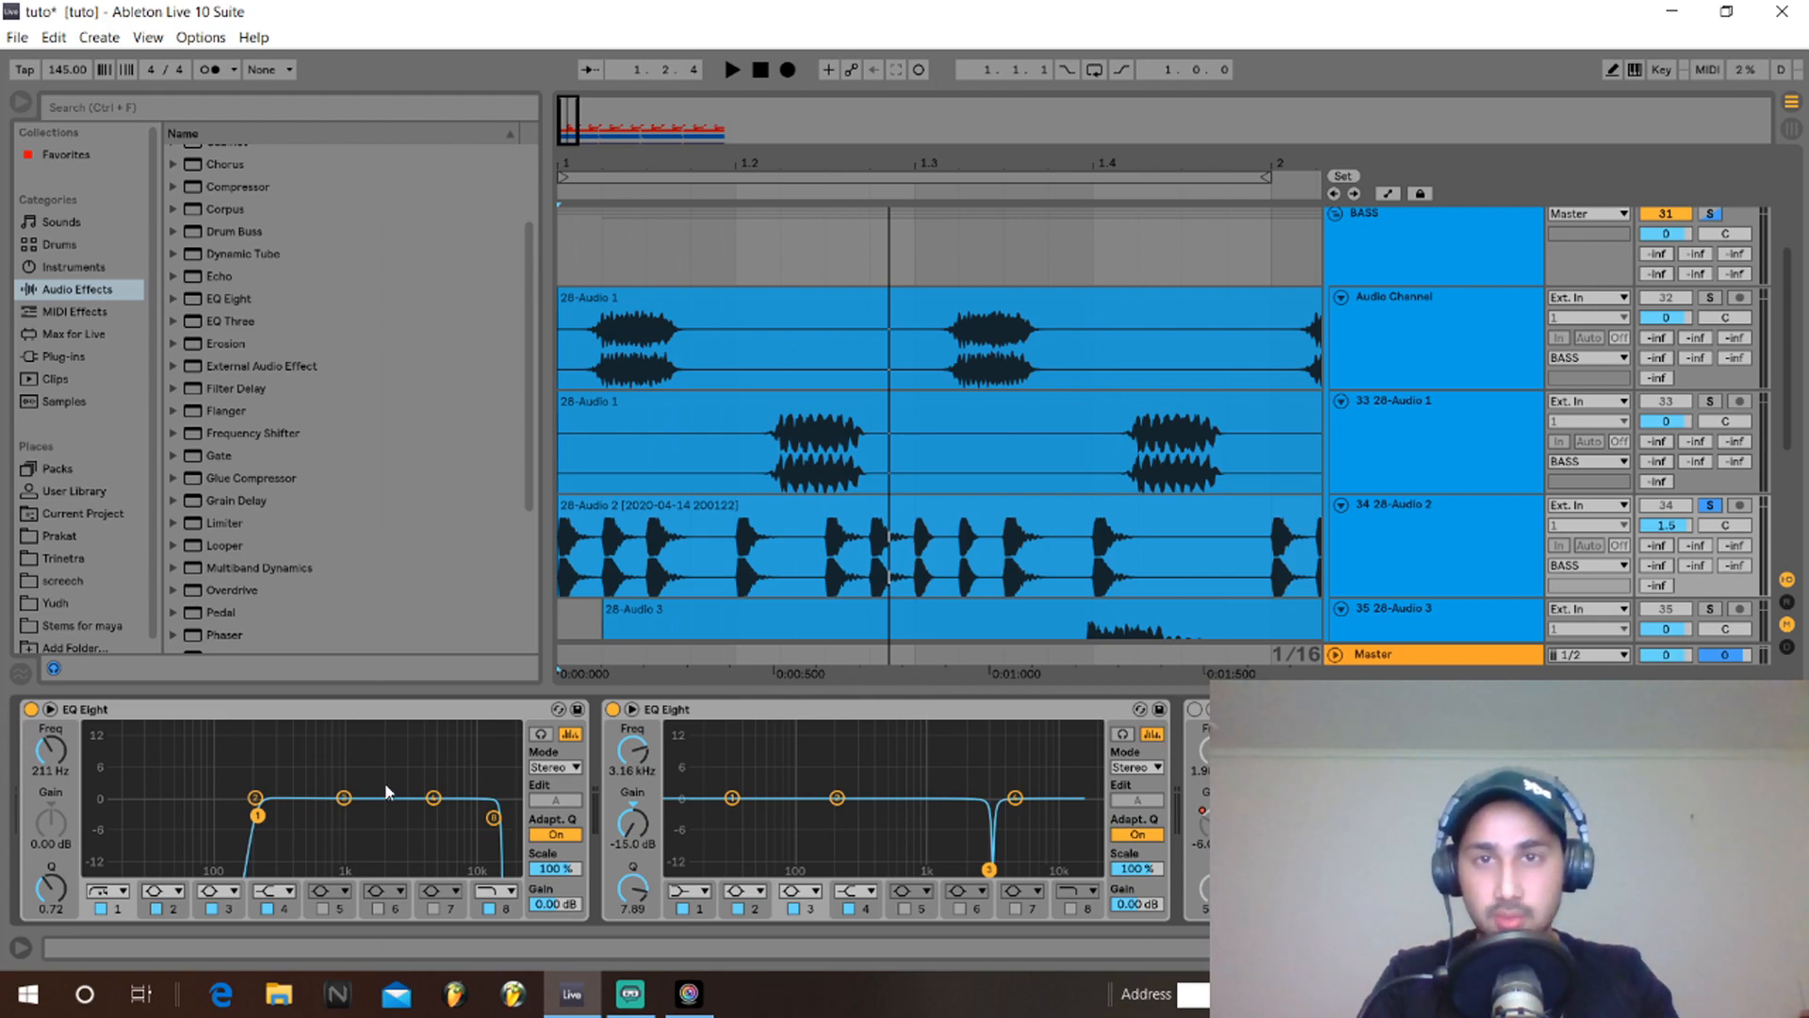
Fold the first EQ Eight and boost band 3 of the second one to 15 dB, keeping its Q at 7.89.
{"action": "double_click", "coordinate": [419, 709]}
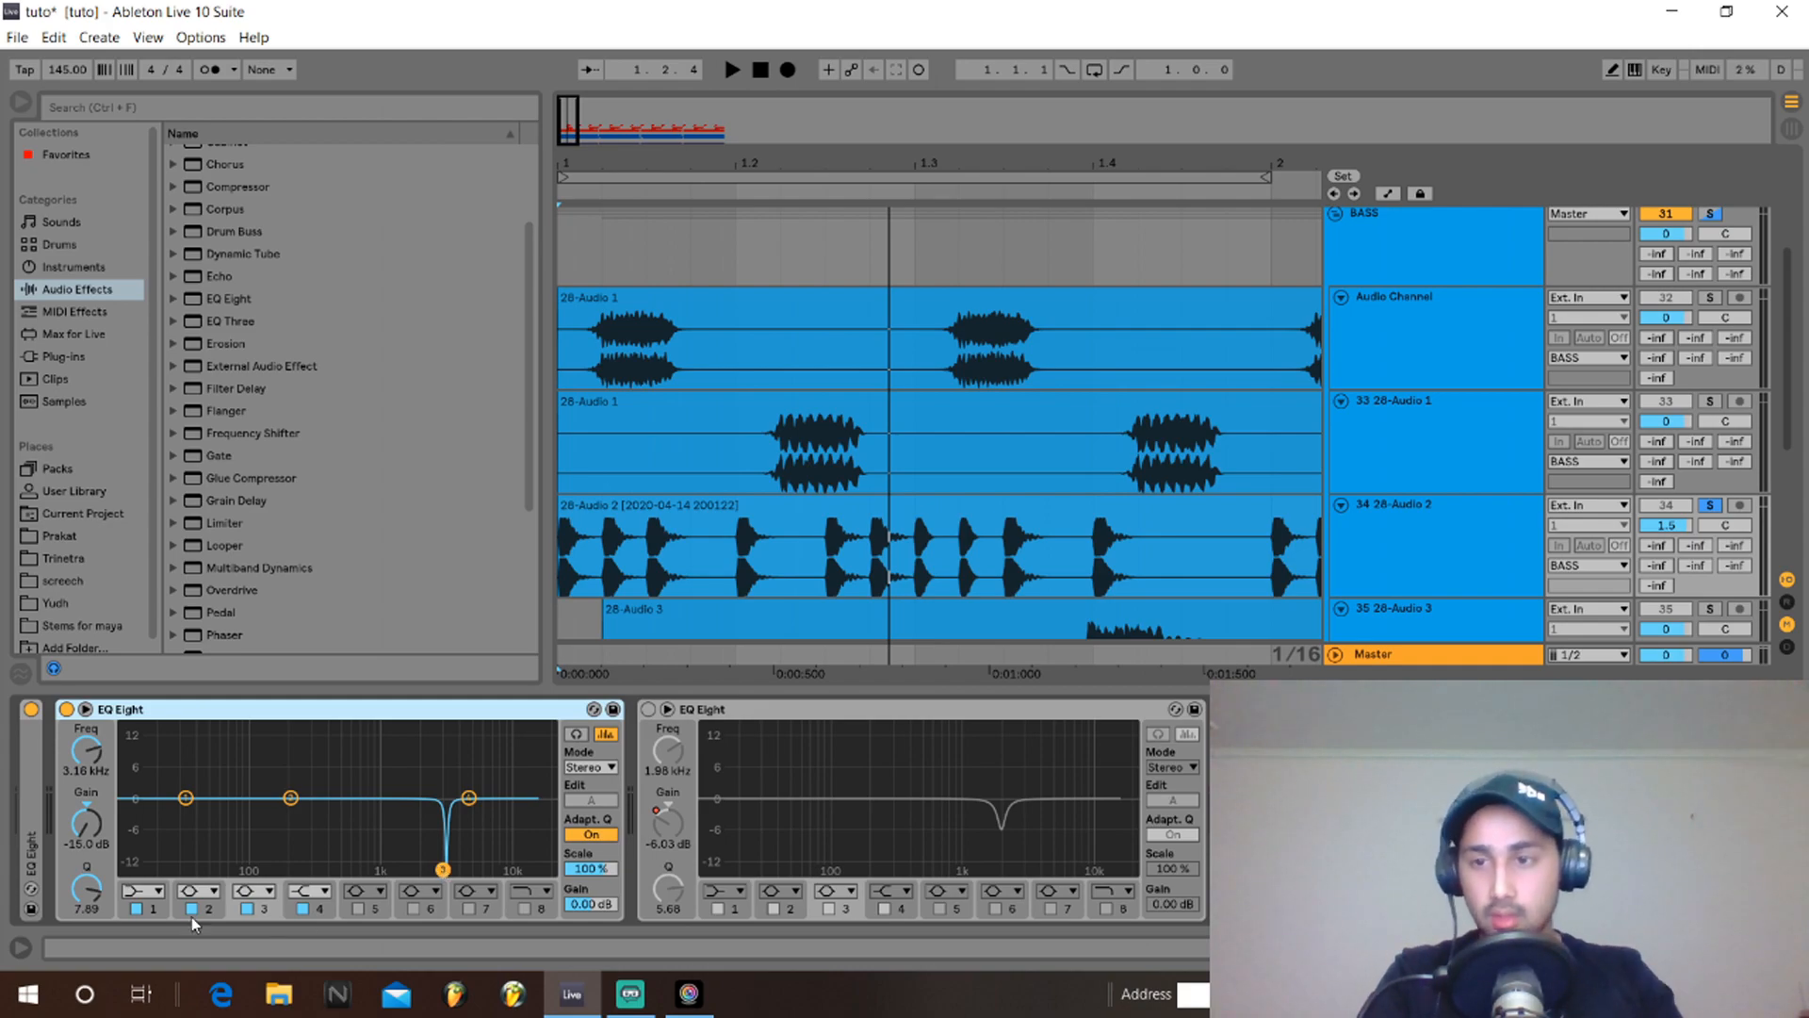
{"action": "left_click_drag", "start_coordinate": [94, 890], "coordinate": [94, 933]}
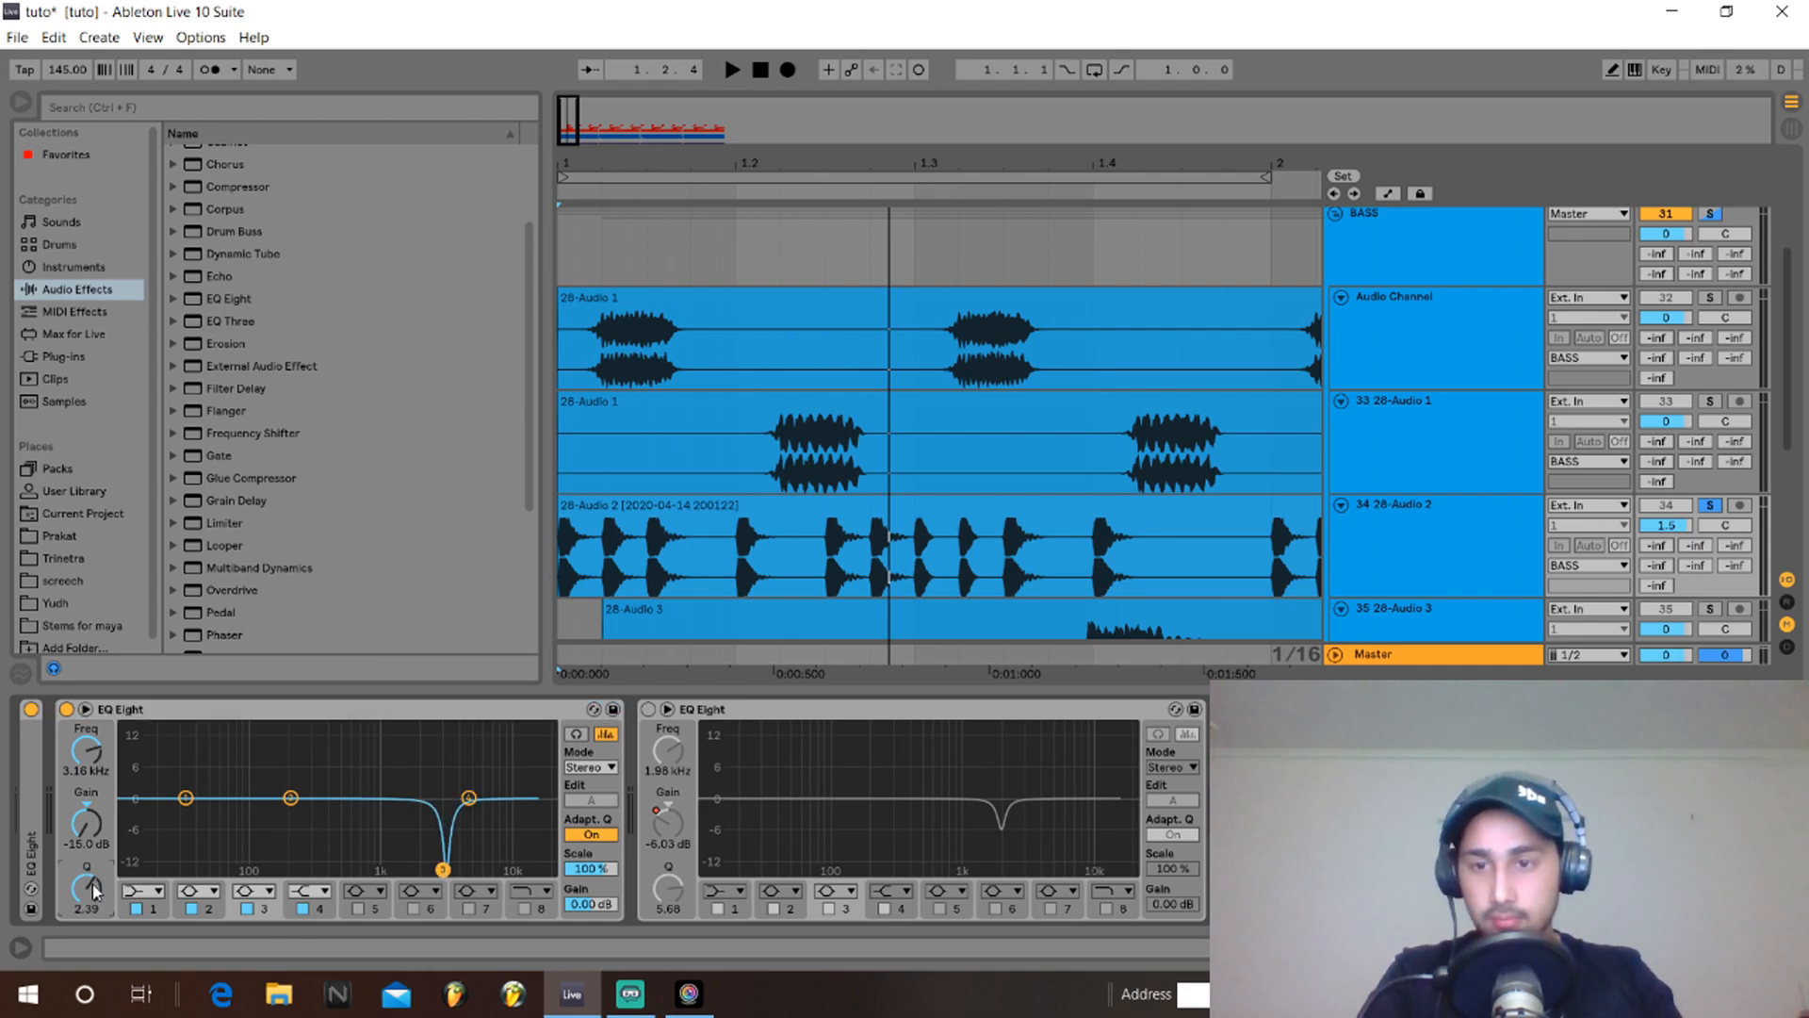
{"action": "key", "text": "ctrl+z"}
{"action": "double_click", "coordinate": [91, 823]}
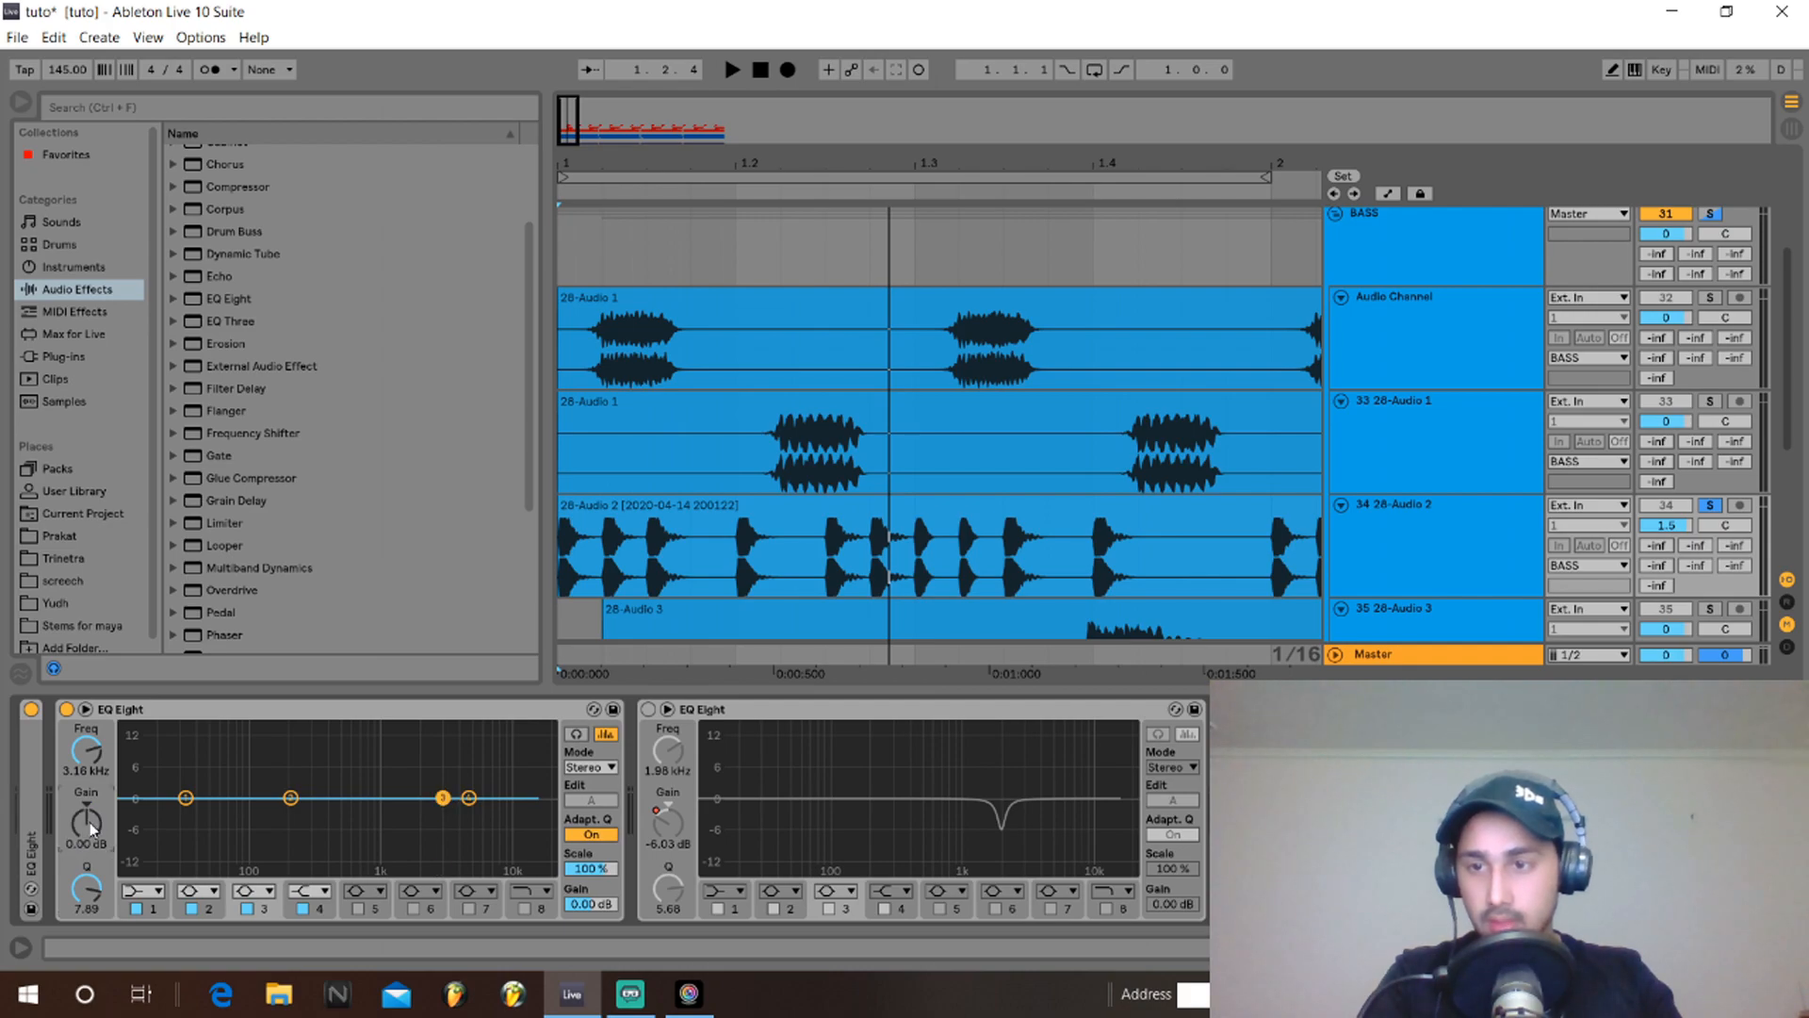
{"action": "left_click_drag", "start_coordinate": [92, 827], "coordinate": [92, 783]}
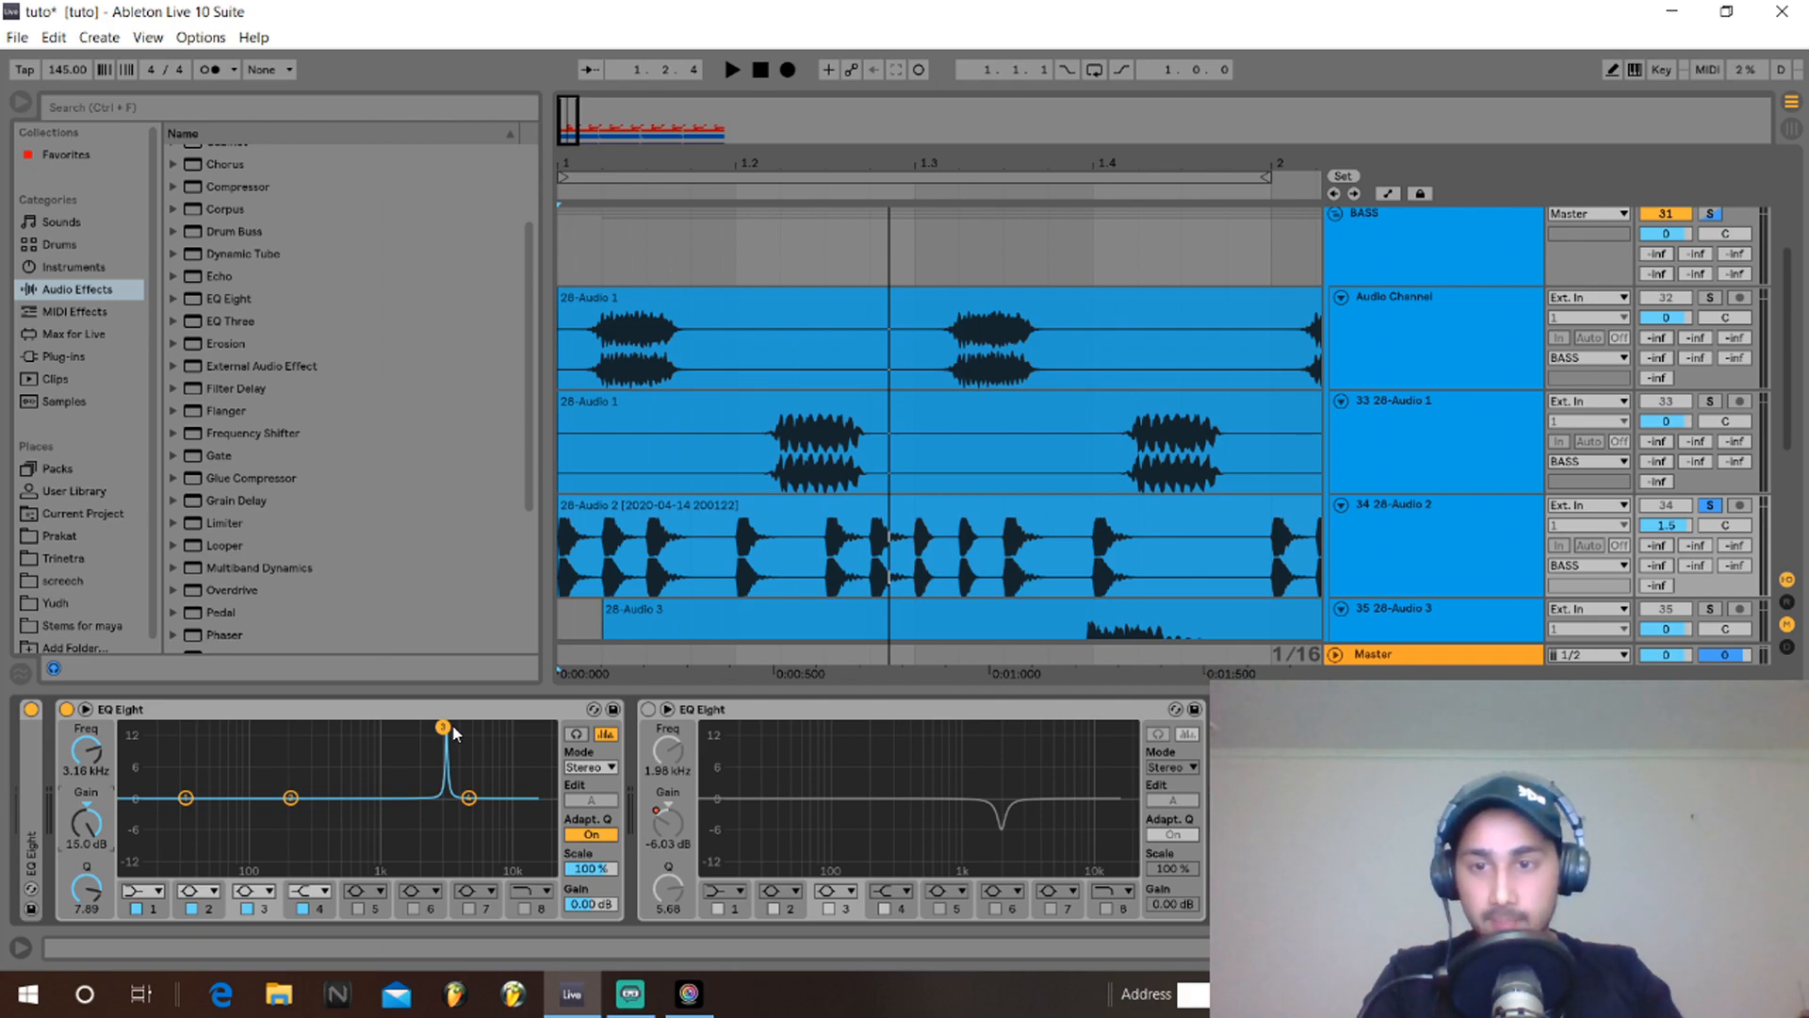
Turn on the second EQ Eight's audition mode and sweep the boosted band 3 to about 2.35 kHz during playback.
{"action": "left_click", "coordinate": [573, 733]}
{"action": "key", "text": "space"}
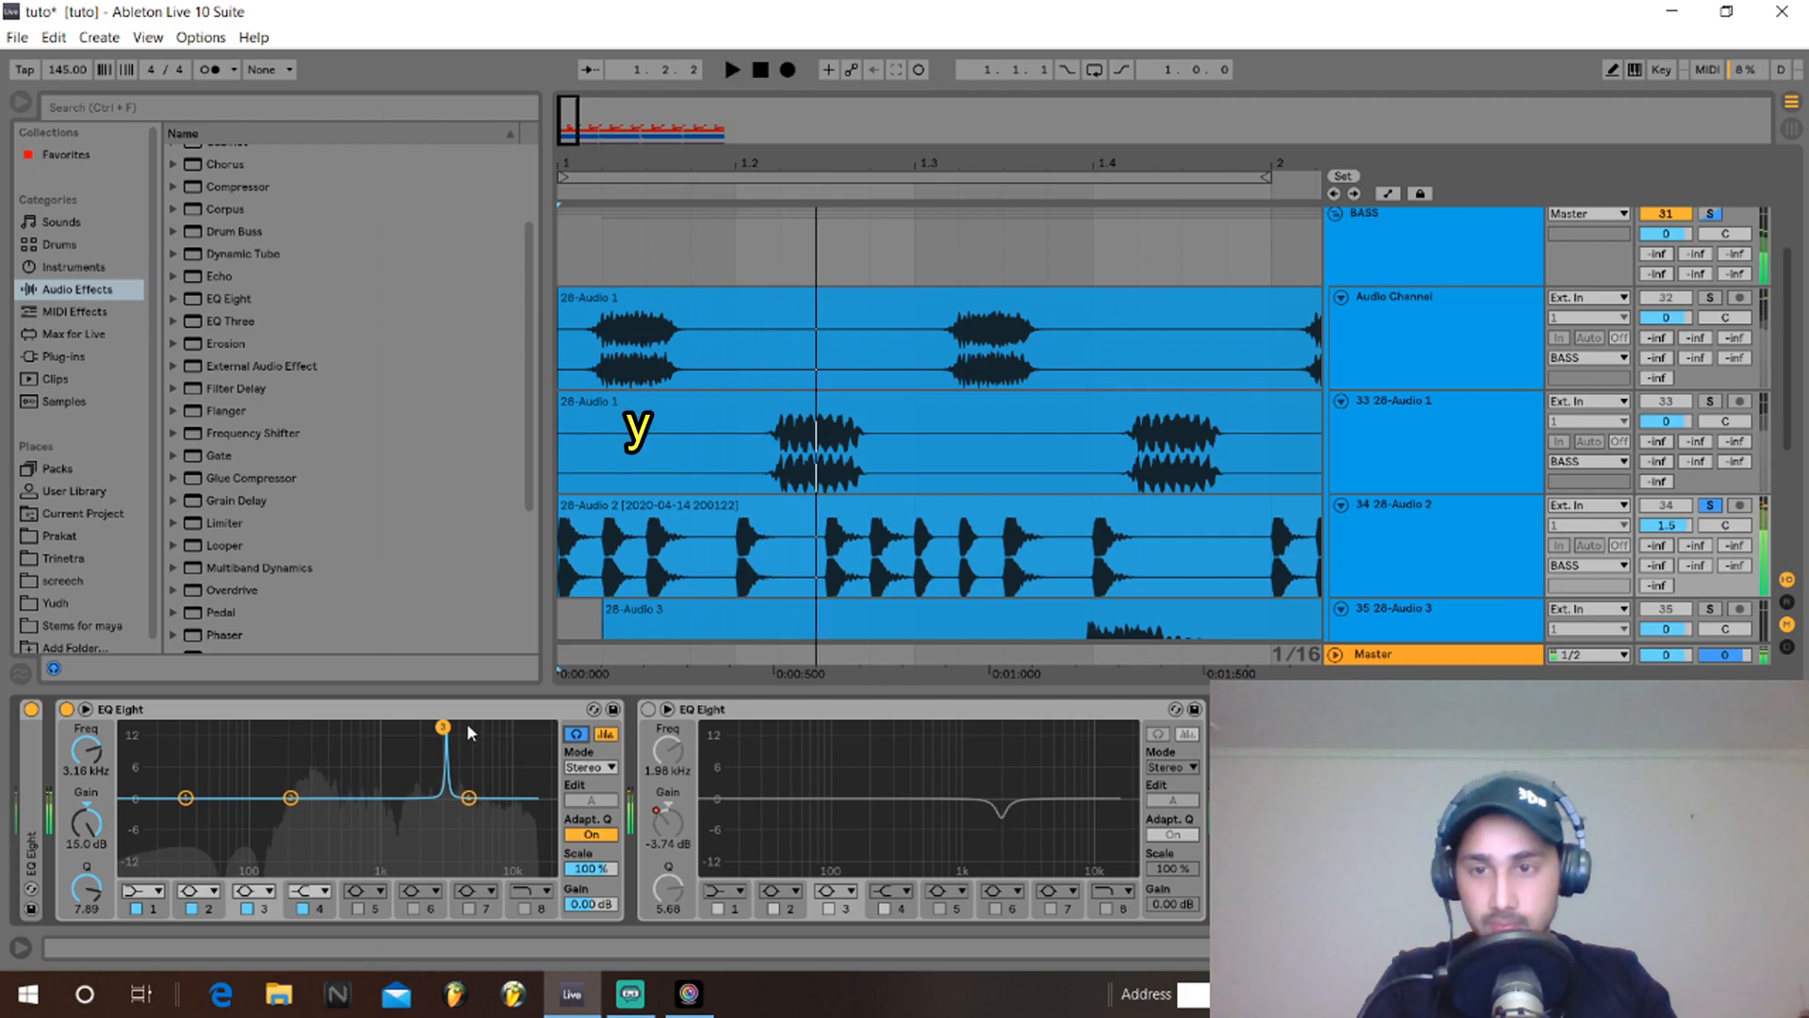
{"action": "key", "text": "space"}
{"action": "left_click_drag", "start_coordinate": [443, 728], "coordinate": [426, 728]}
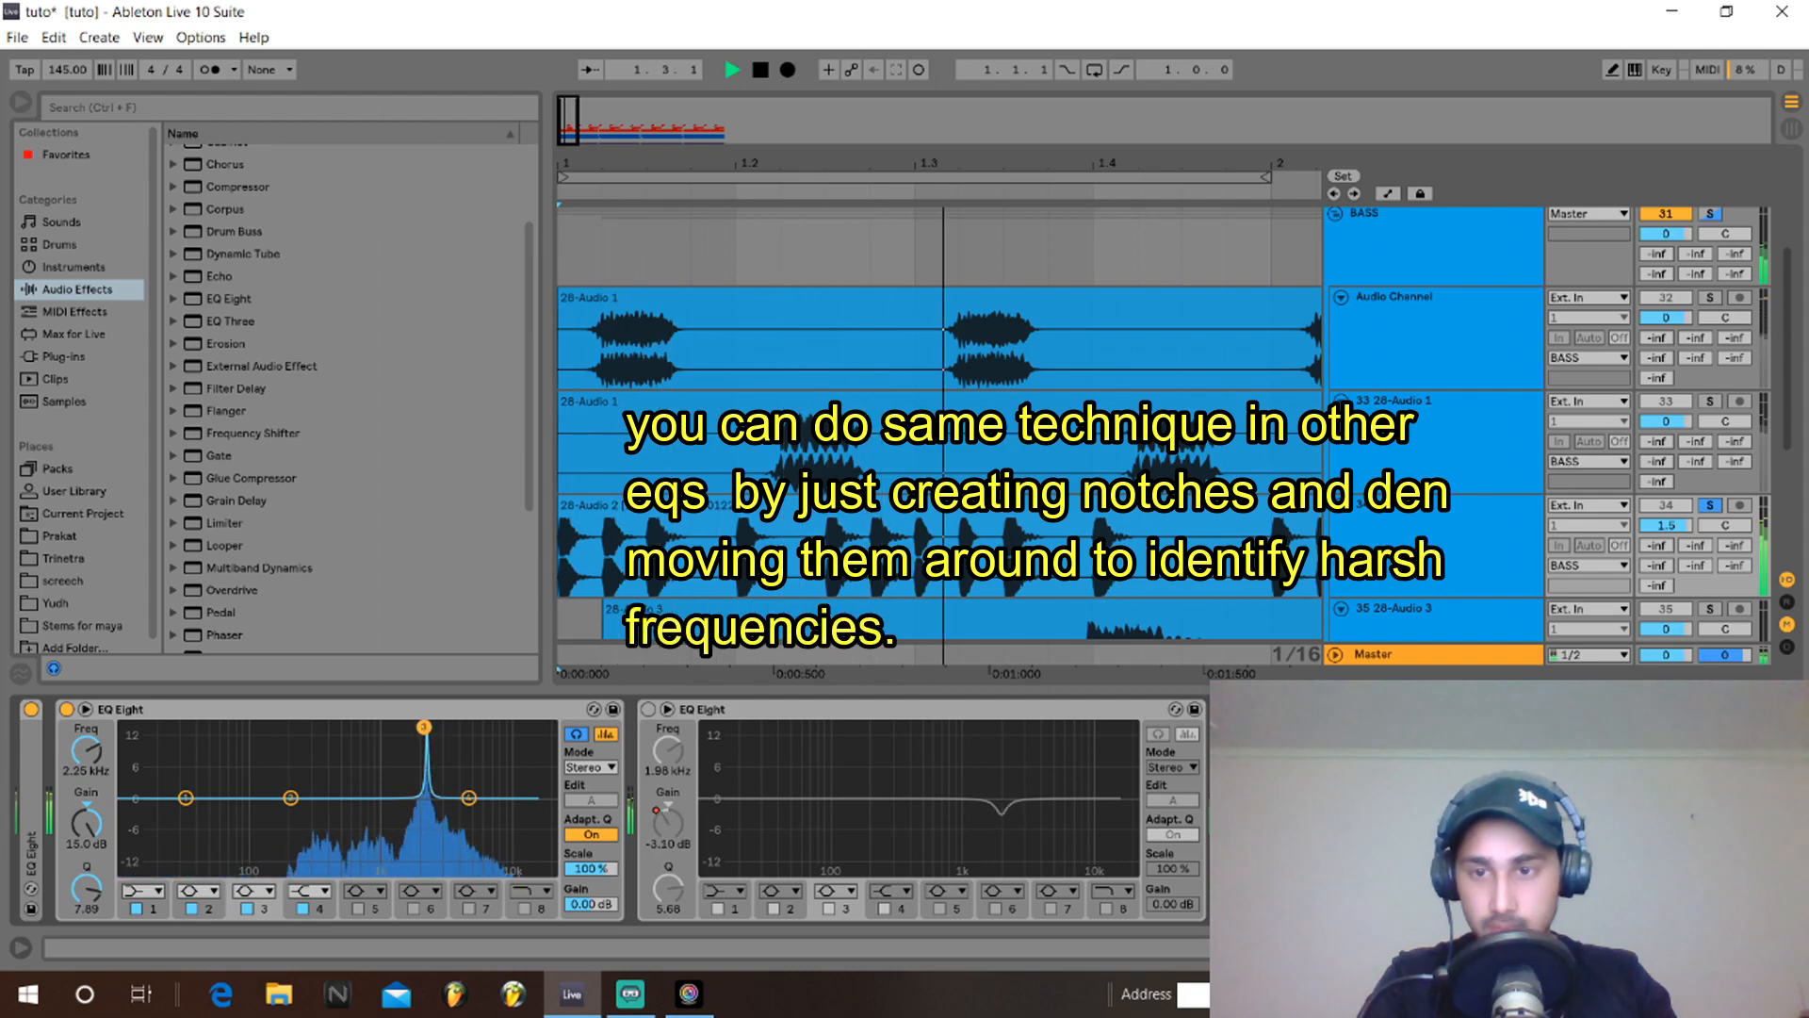
{"action": "key", "text": "space"}
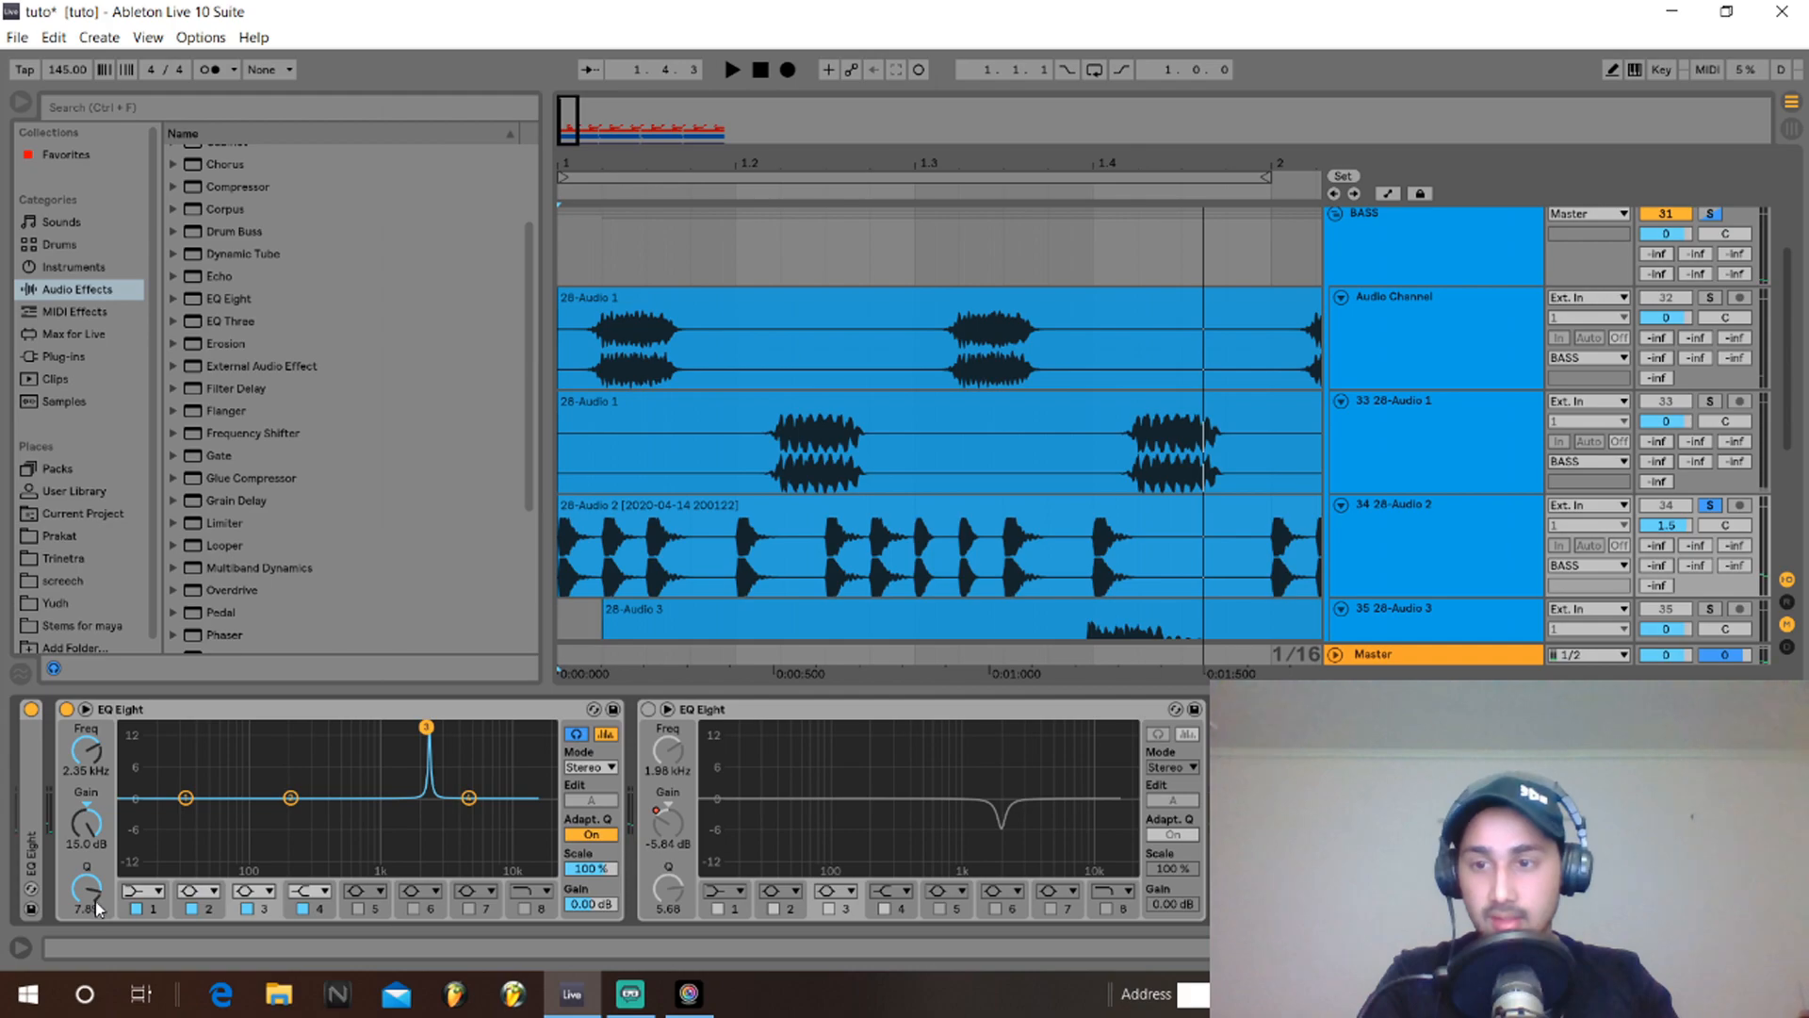
Cut band 3 of the second EQ Eight to -15 dB and compare playback with the device bypassed and active.
{"action": "left_click_drag", "start_coordinate": [88, 826], "coordinate": [89, 896]}
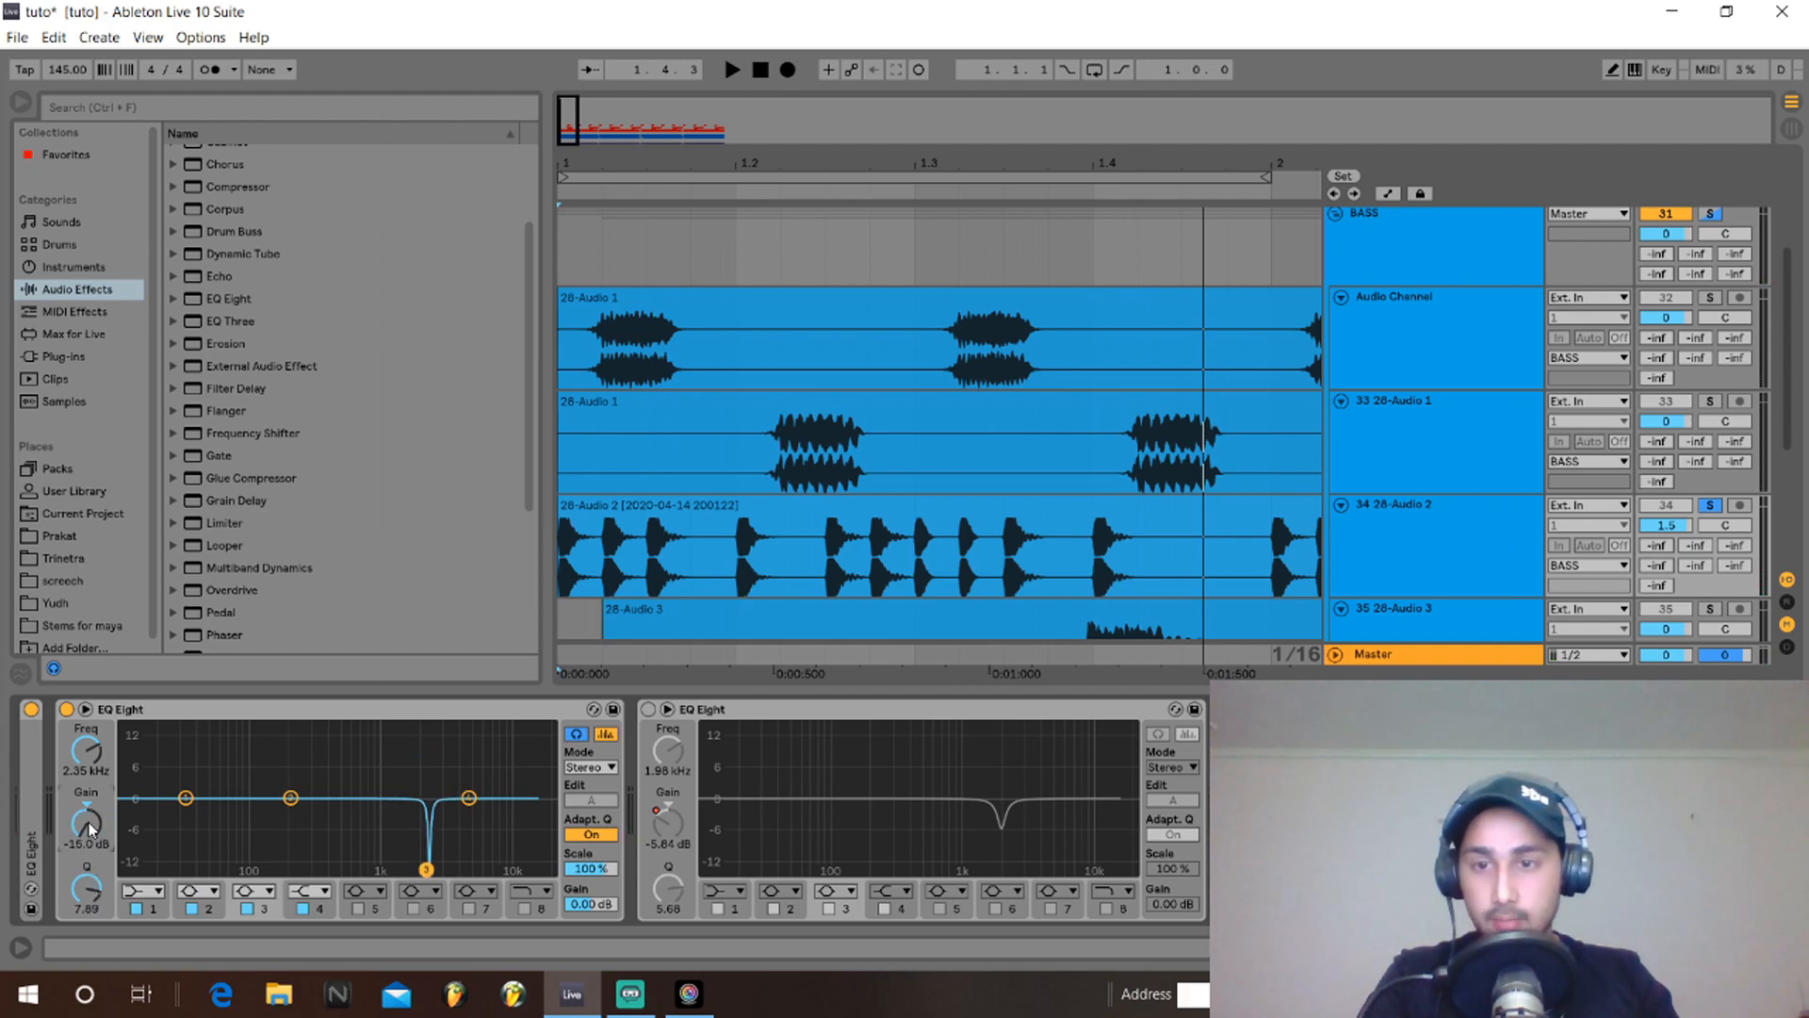
{"action": "key", "text": "space"}
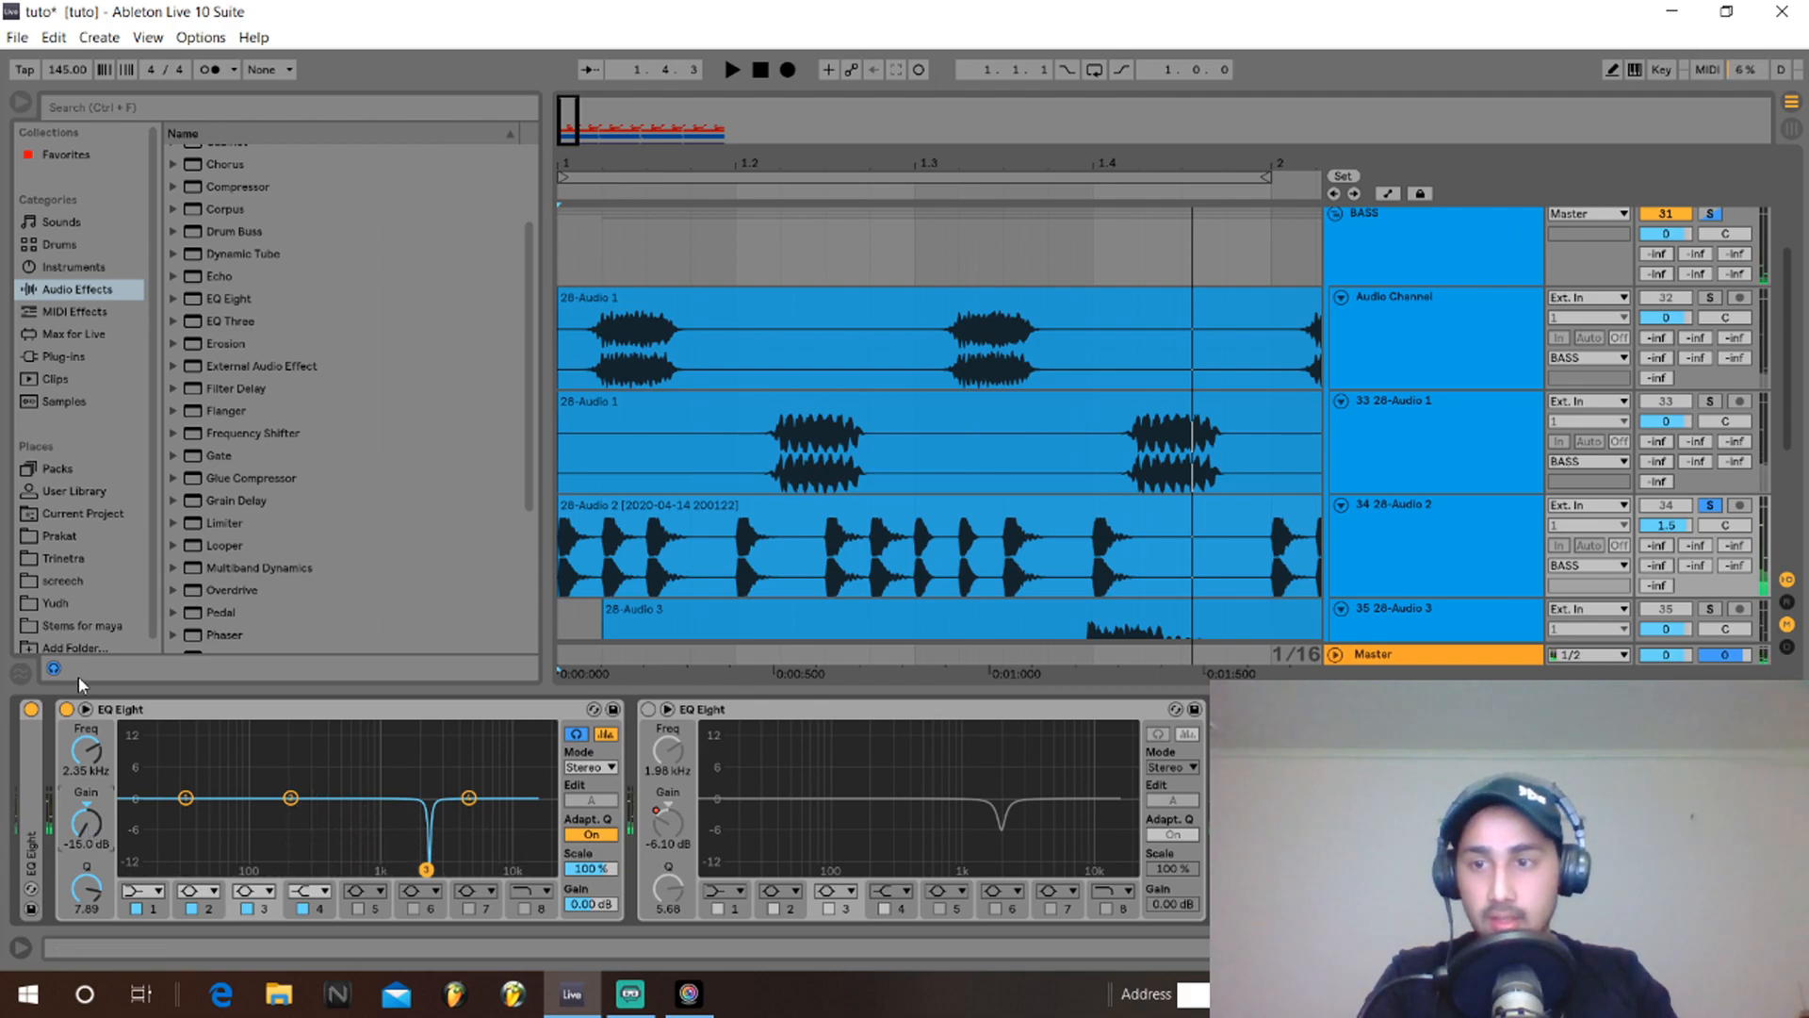
{"action": "left_click", "coordinate": [70, 708]}
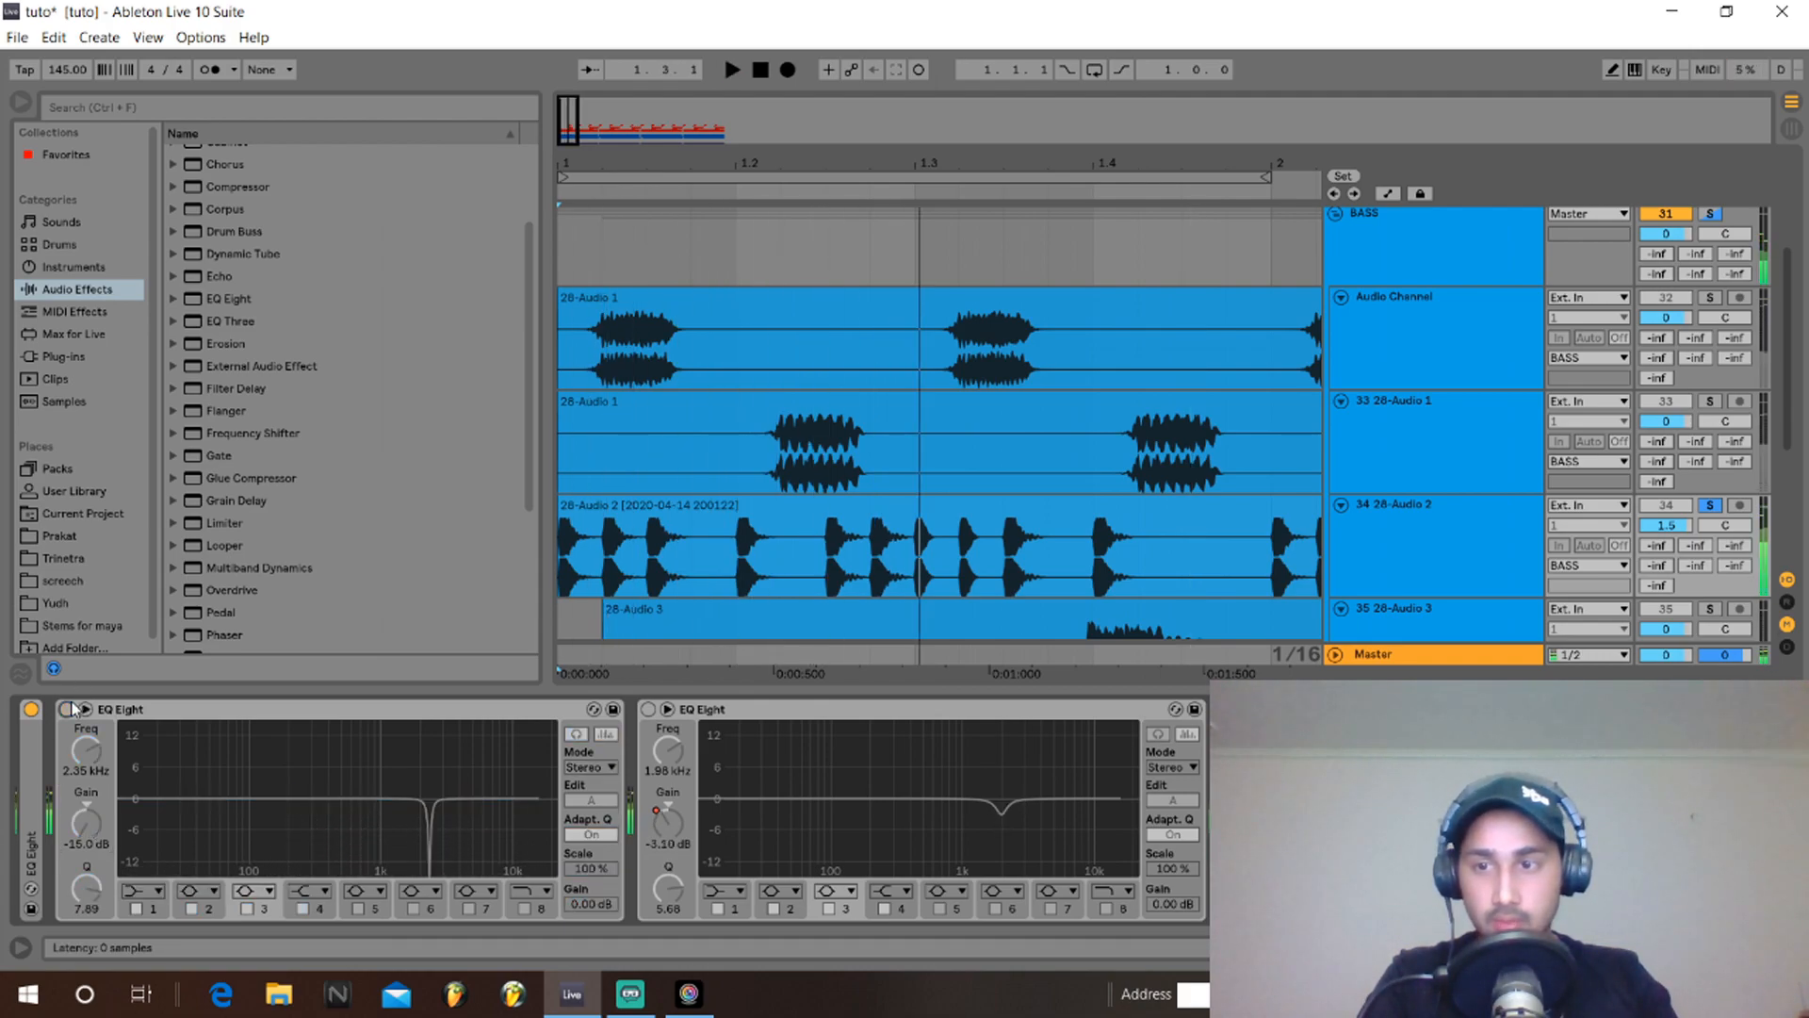
{"action": "left_click", "coordinate": [68, 708]}
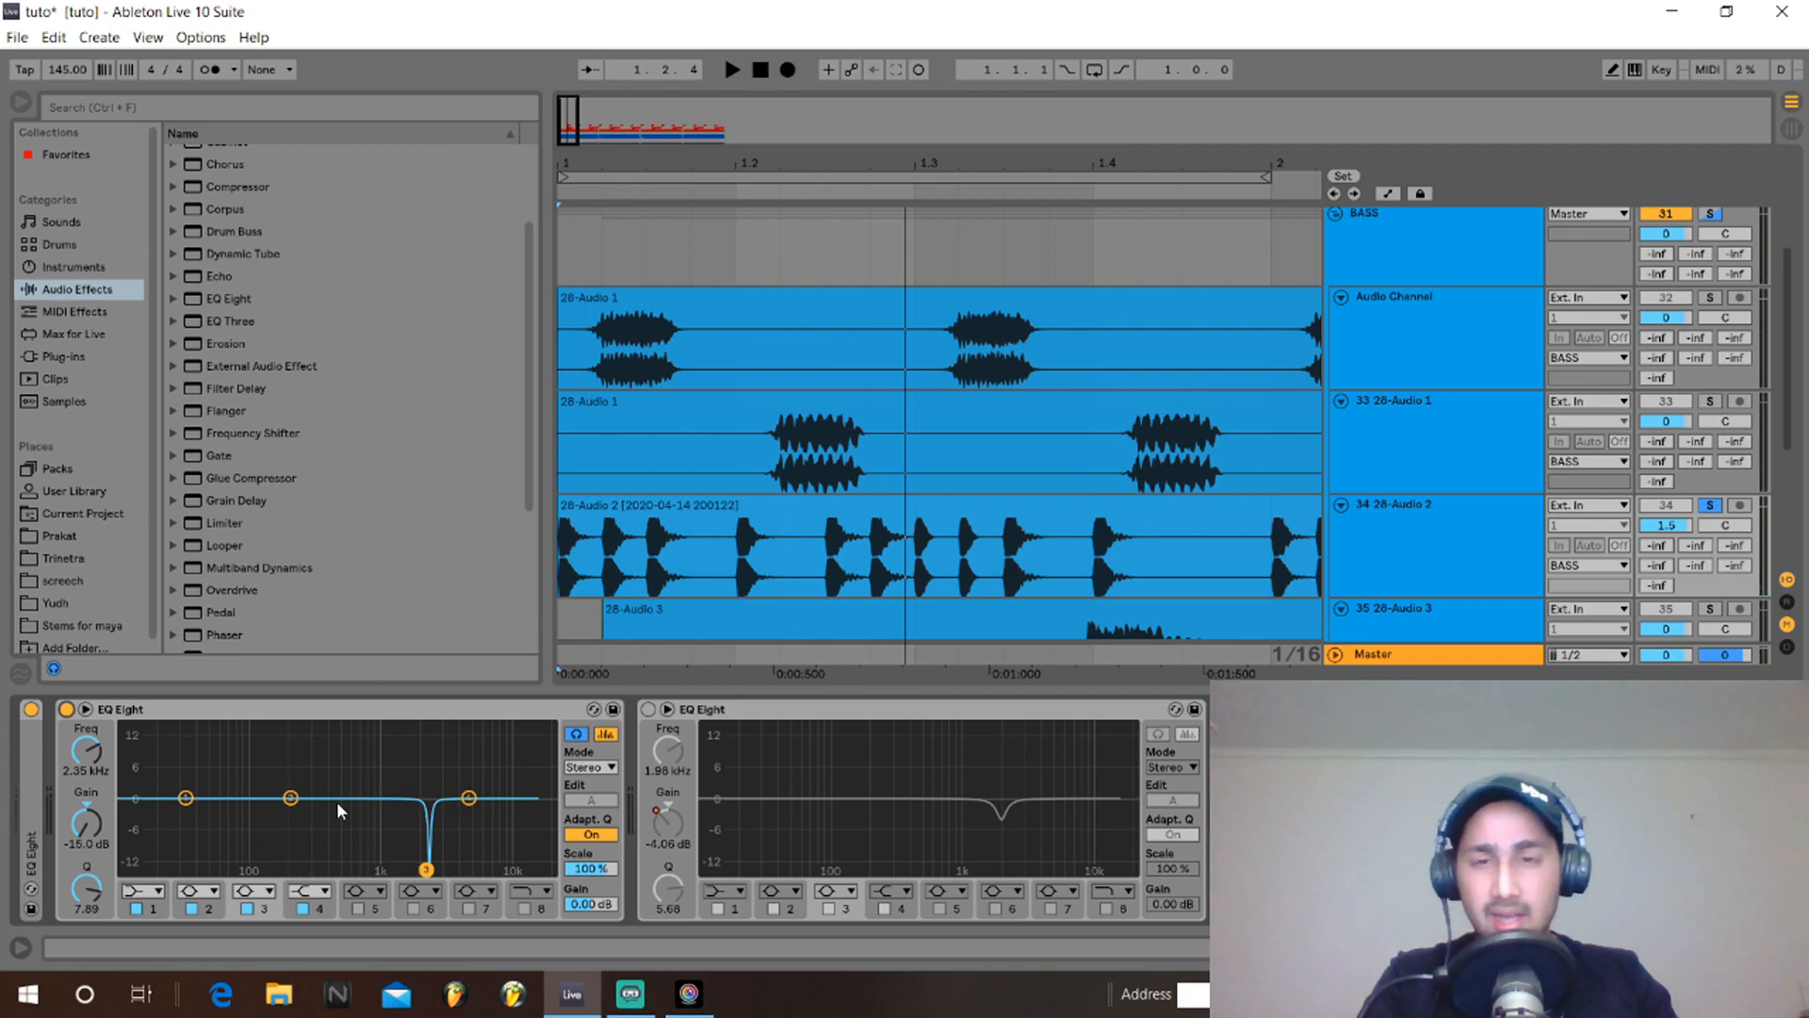
Fold the second EQ Eight and activate the third one on the 34 28-Audio 2 track.
{"action": "double_click", "coordinate": [216, 713]}
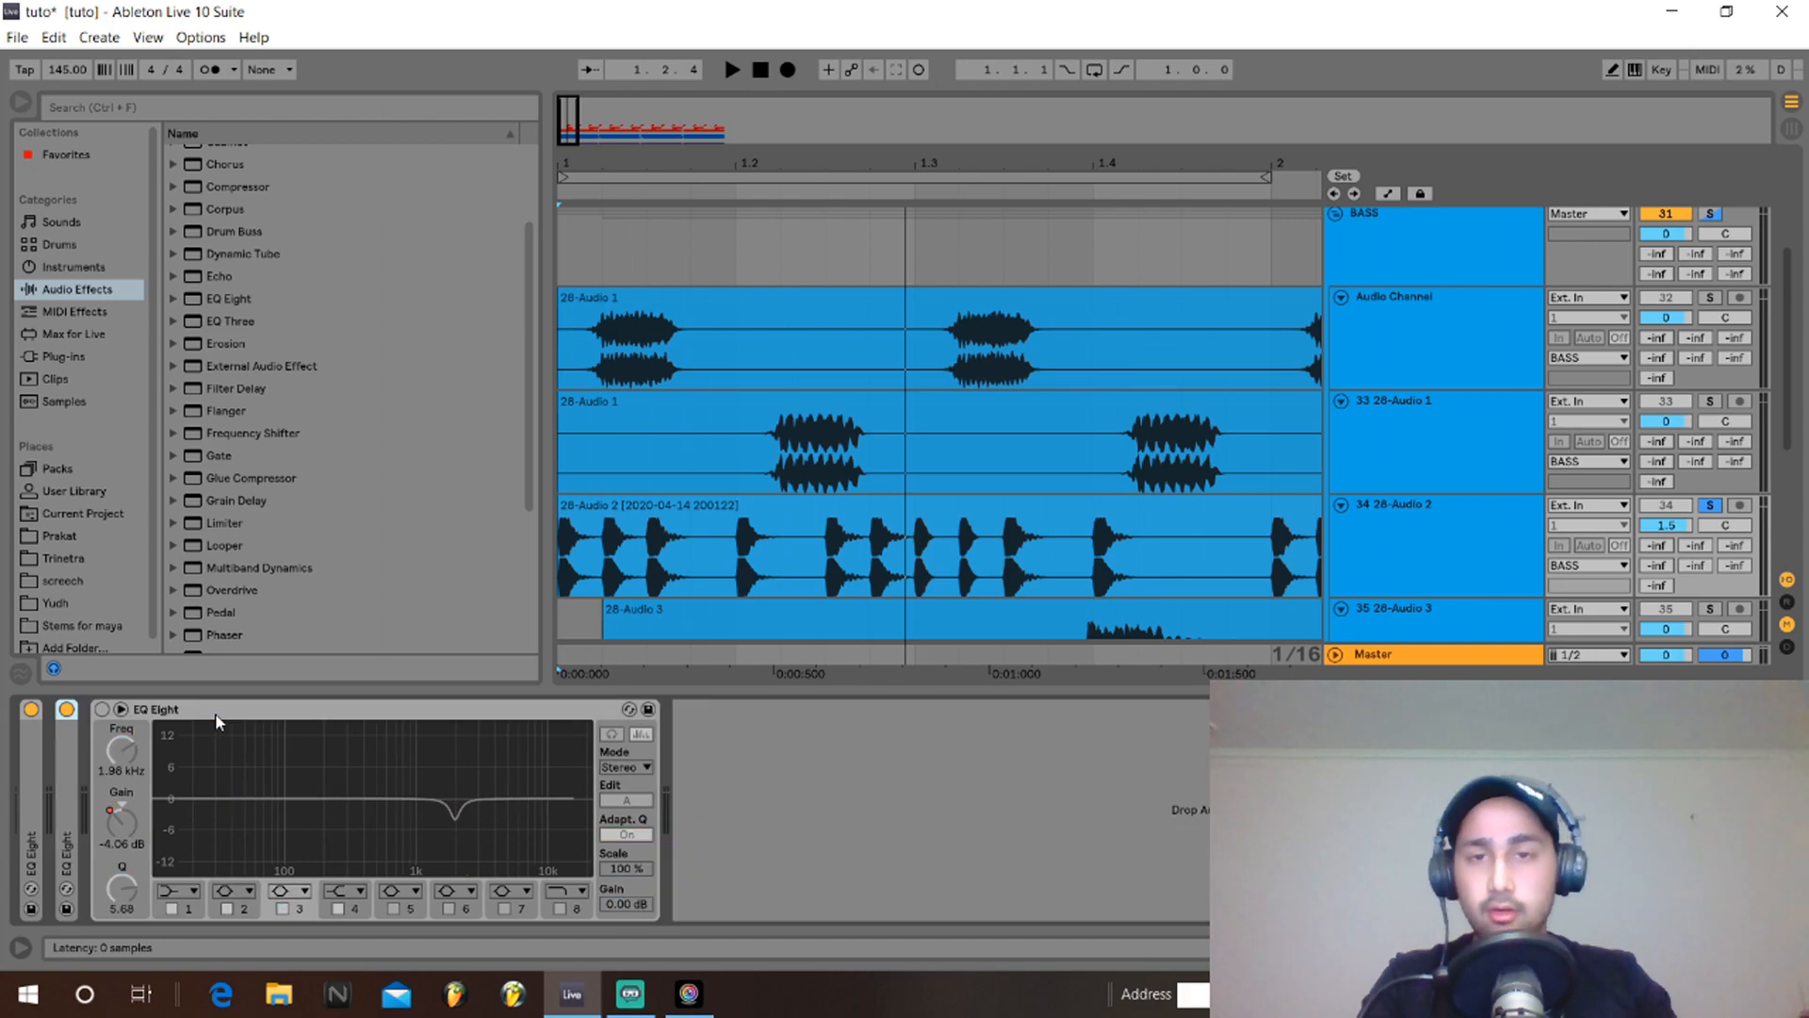
{"action": "left_click", "coordinate": [102, 709]}
{"action": "scroll", "coordinate": [643, 343], "scroll_direction": "down", "scroll_amount": 2}
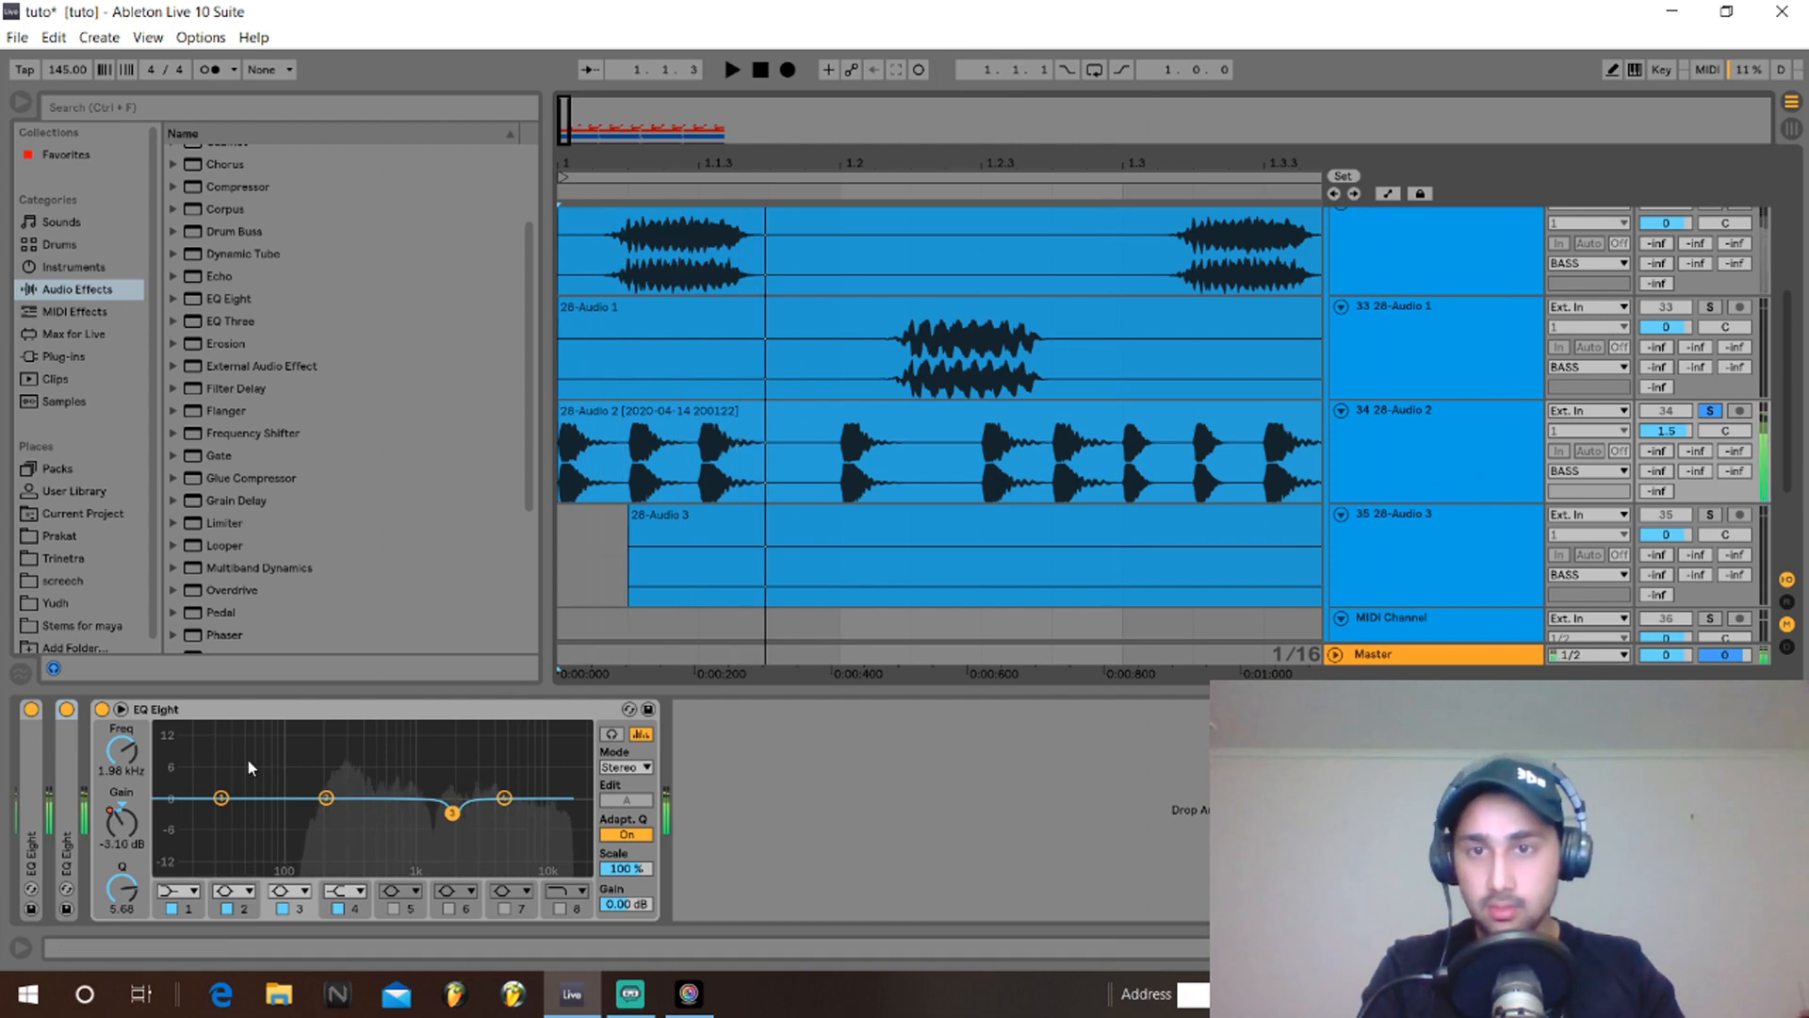
Show the arrangement automation and display the band 3 gain envelope of the third EQ Eight.
{"action": "key", "text": "a"}
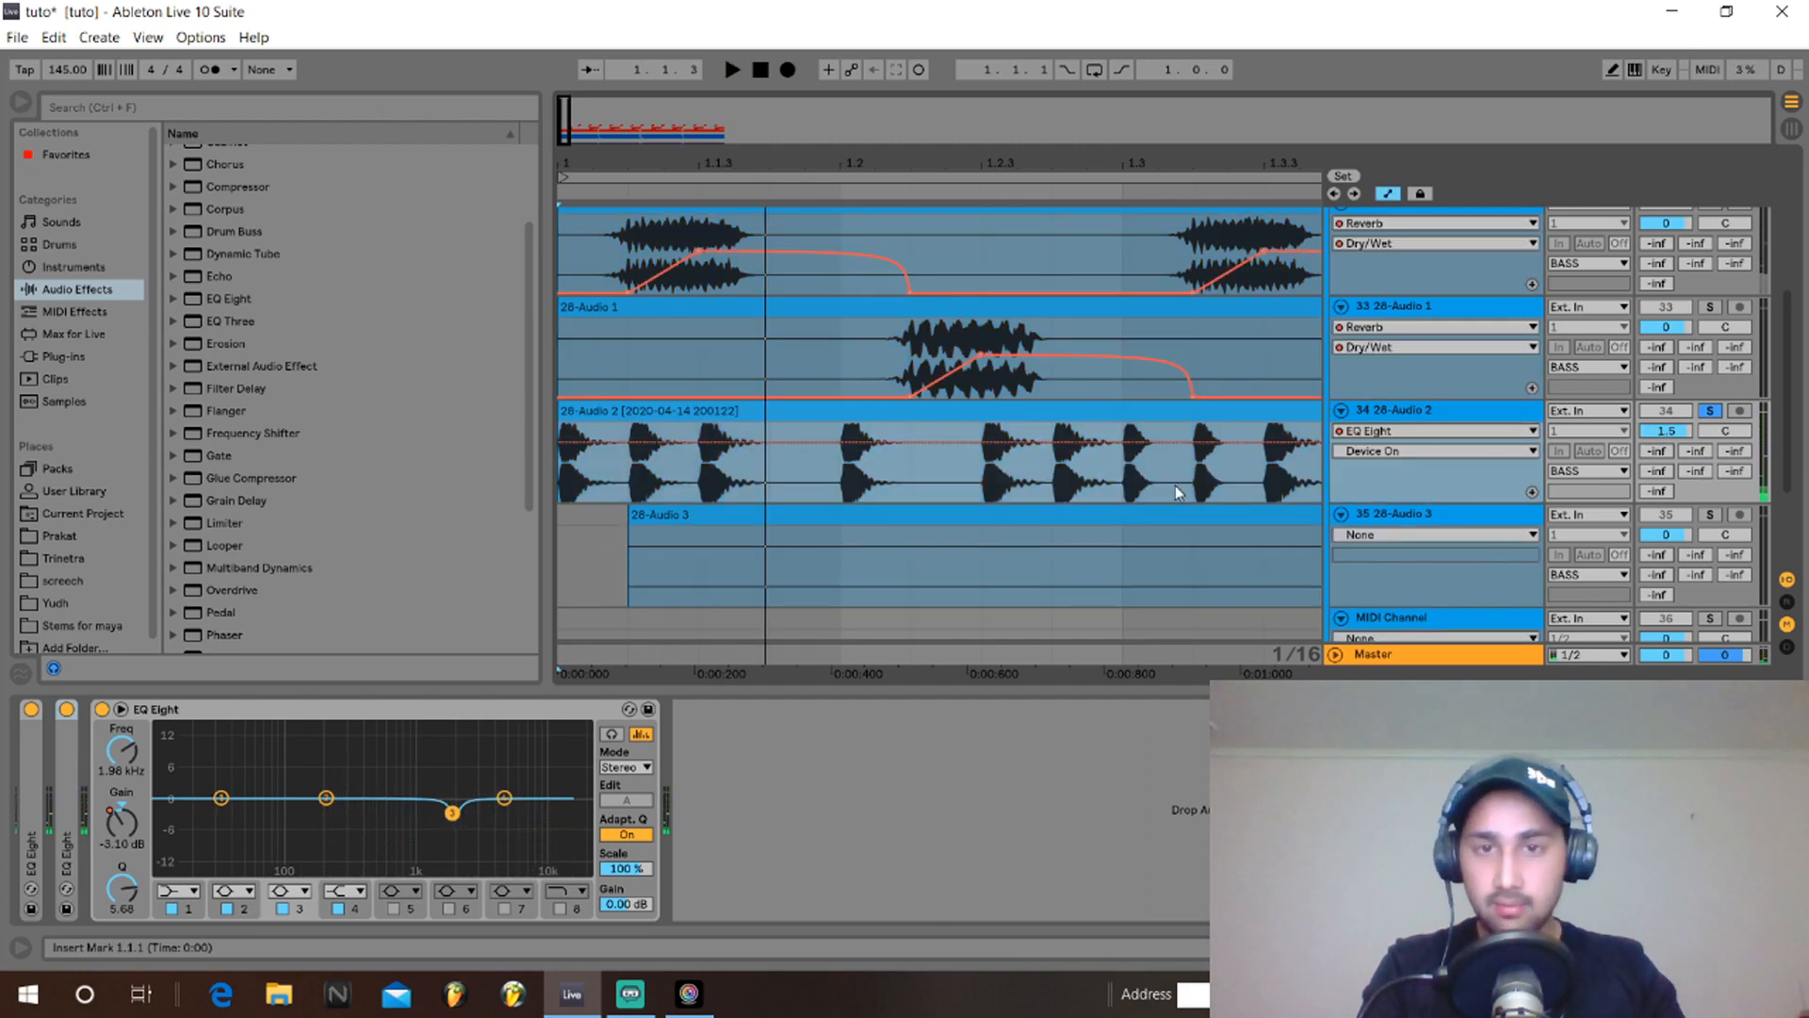
{"action": "right_click", "coordinate": [119, 820]}
{"action": "left_click", "coordinate": [154, 827]}
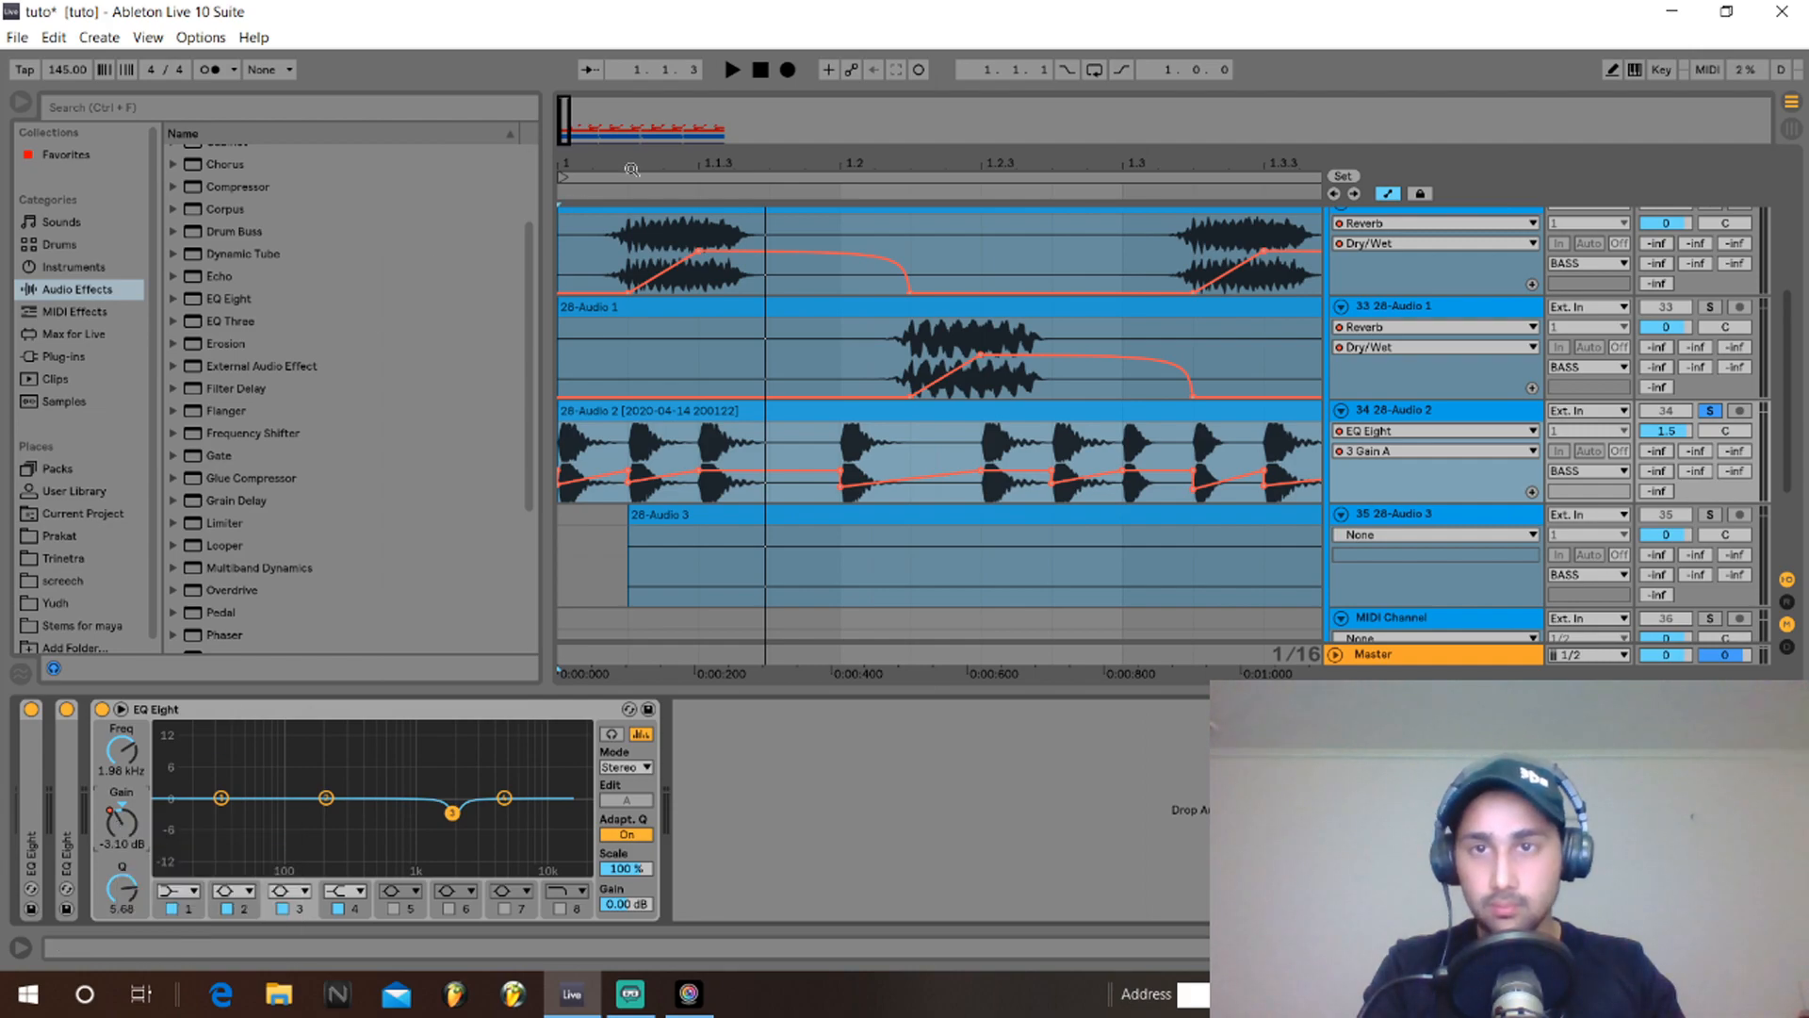
Audition the 34 28-Audio 2 track to examine how the automated band 3 gain moves during playback.
{"action": "key", "text": "space"}
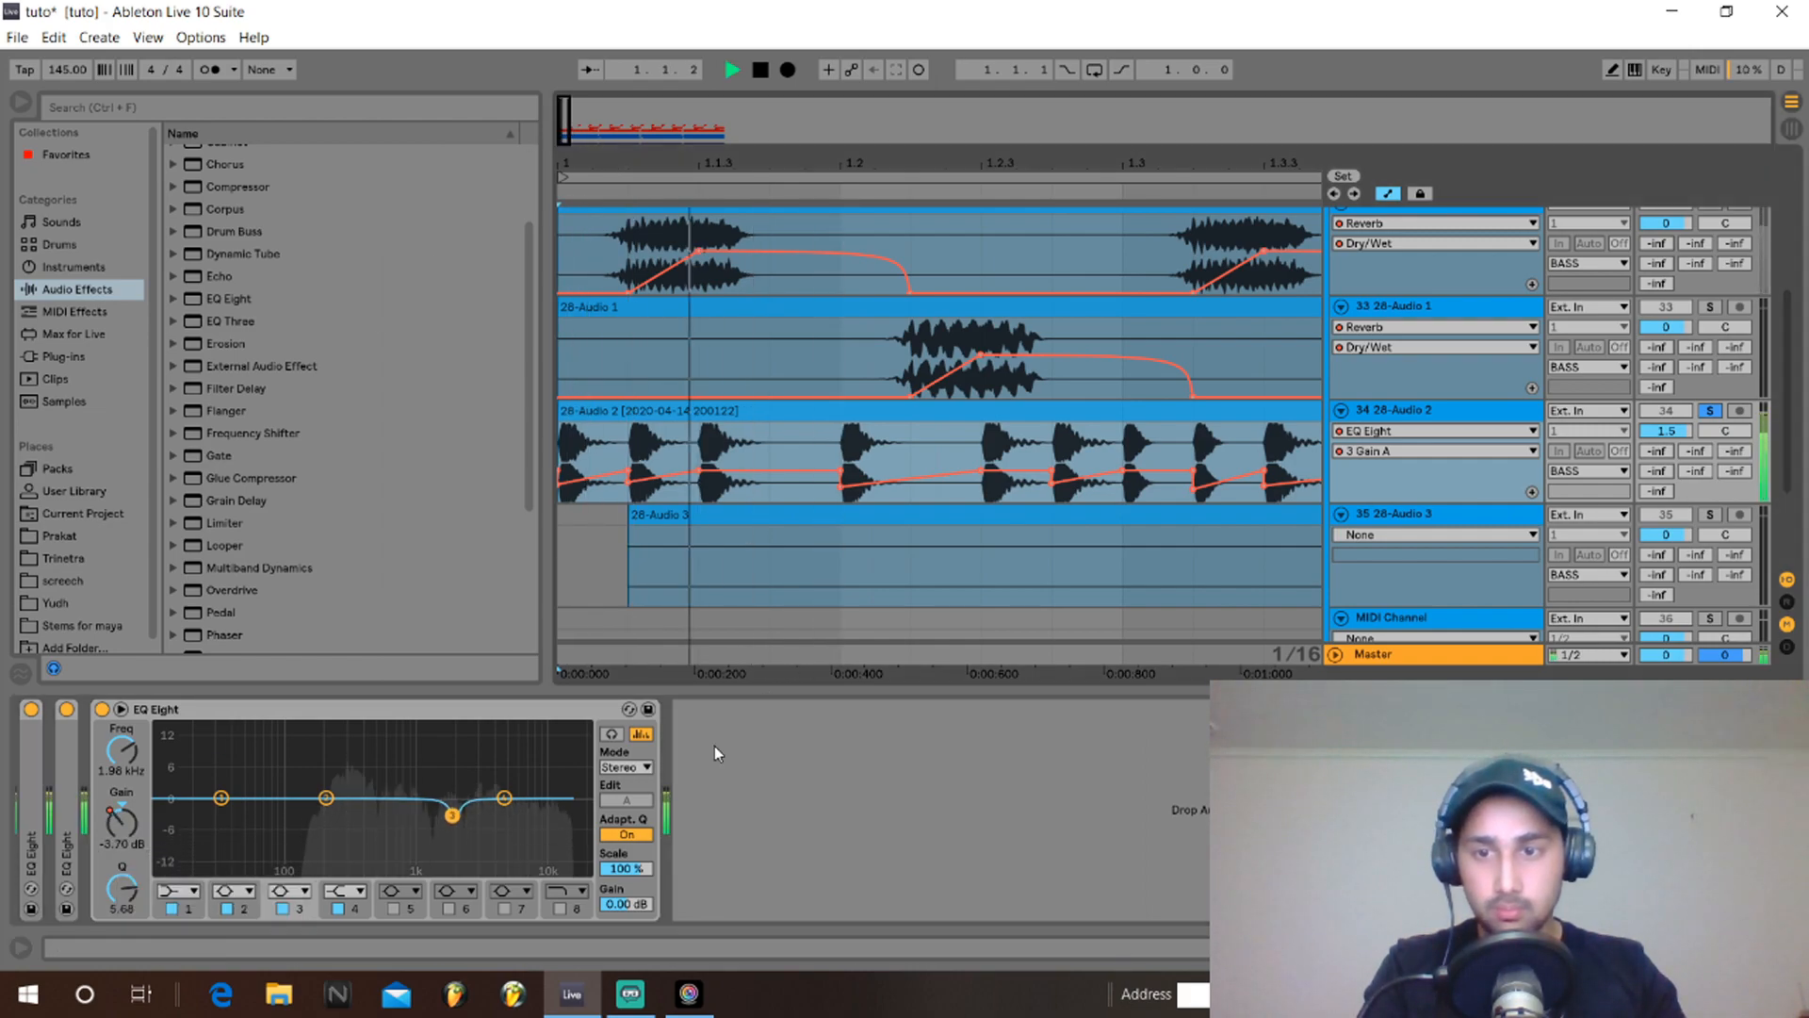
{"action": "key", "text": "space"}
{"action": "left_click_drag", "start_coordinate": [452, 812], "coordinate": [460, 829]}
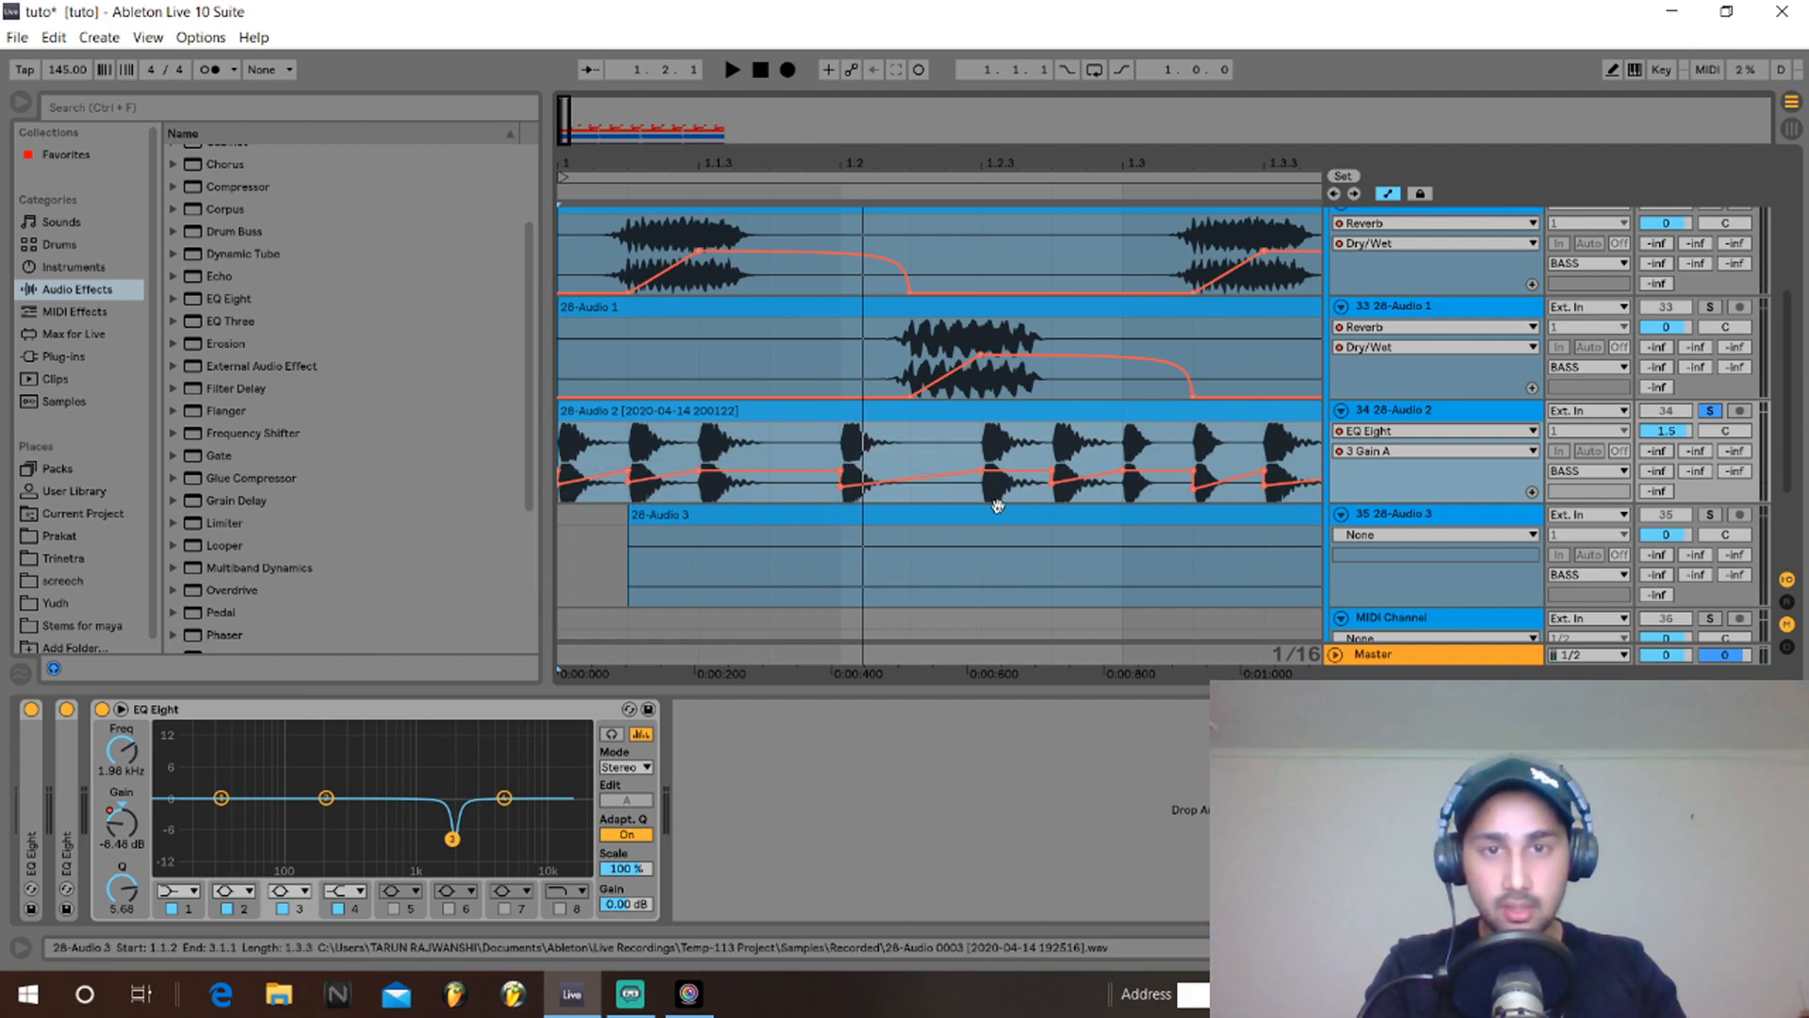
{"action": "key", "text": "space"}
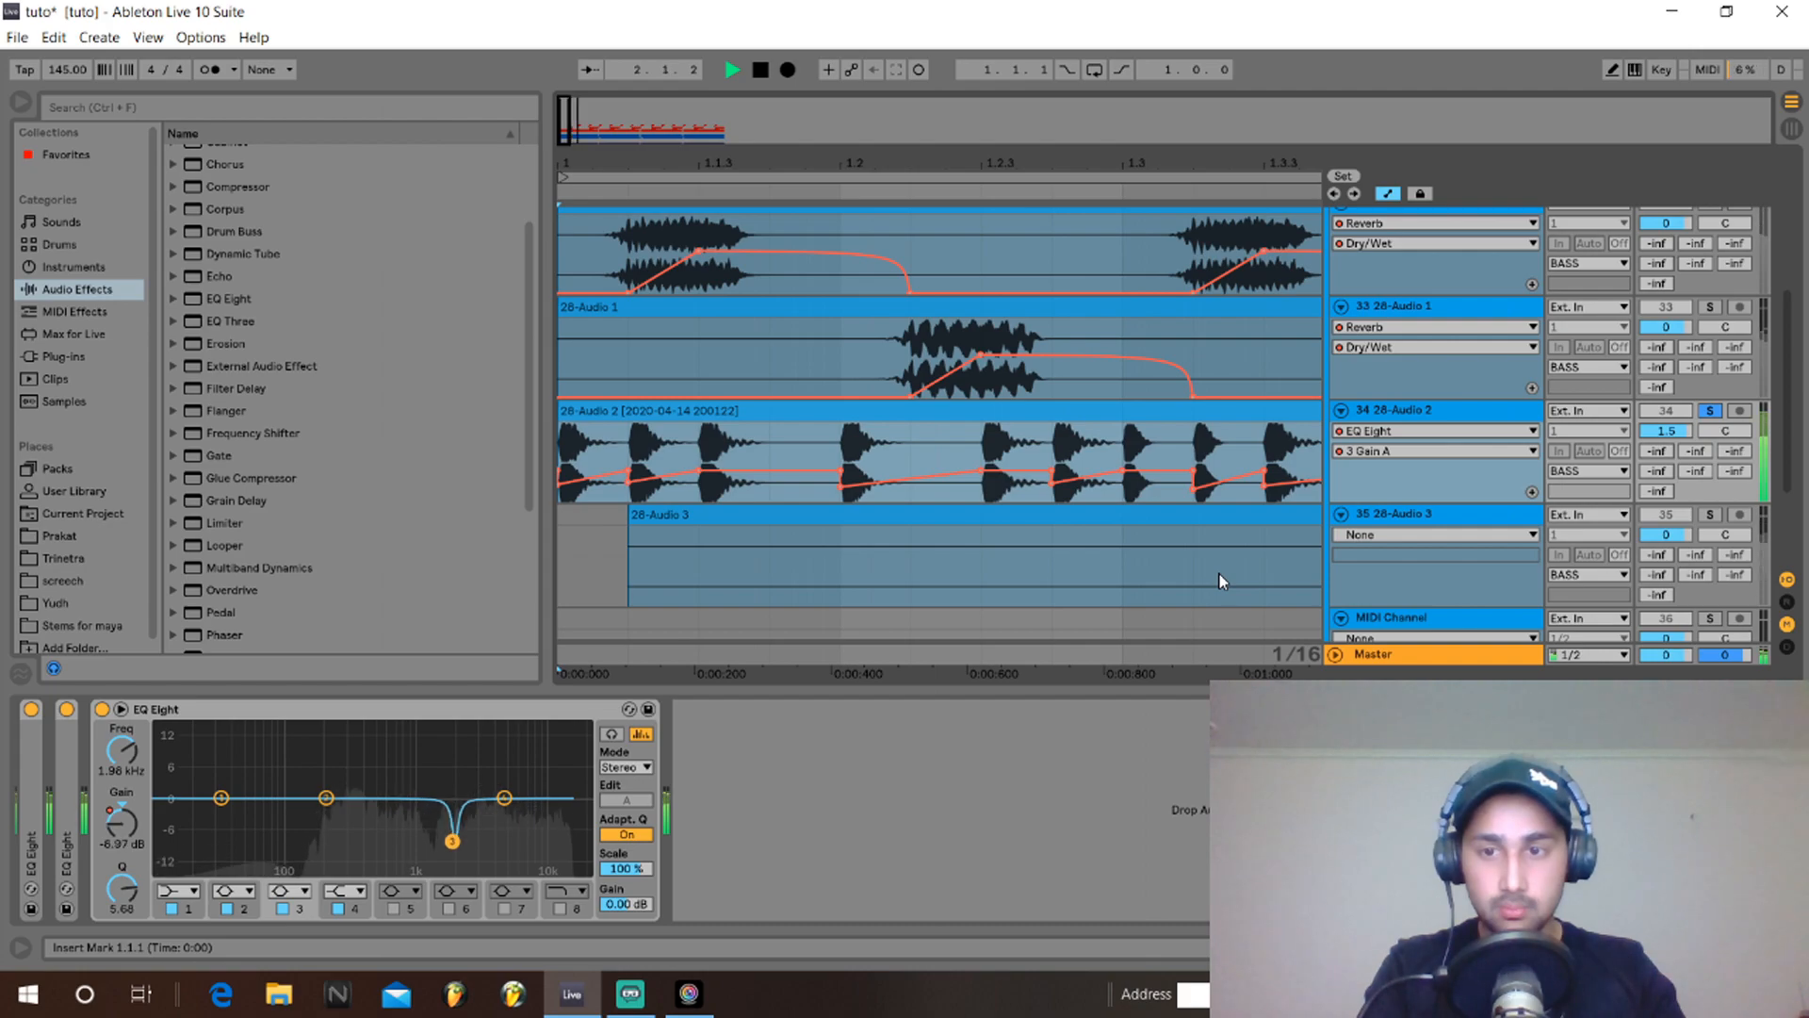
{"action": "key", "text": "space"}
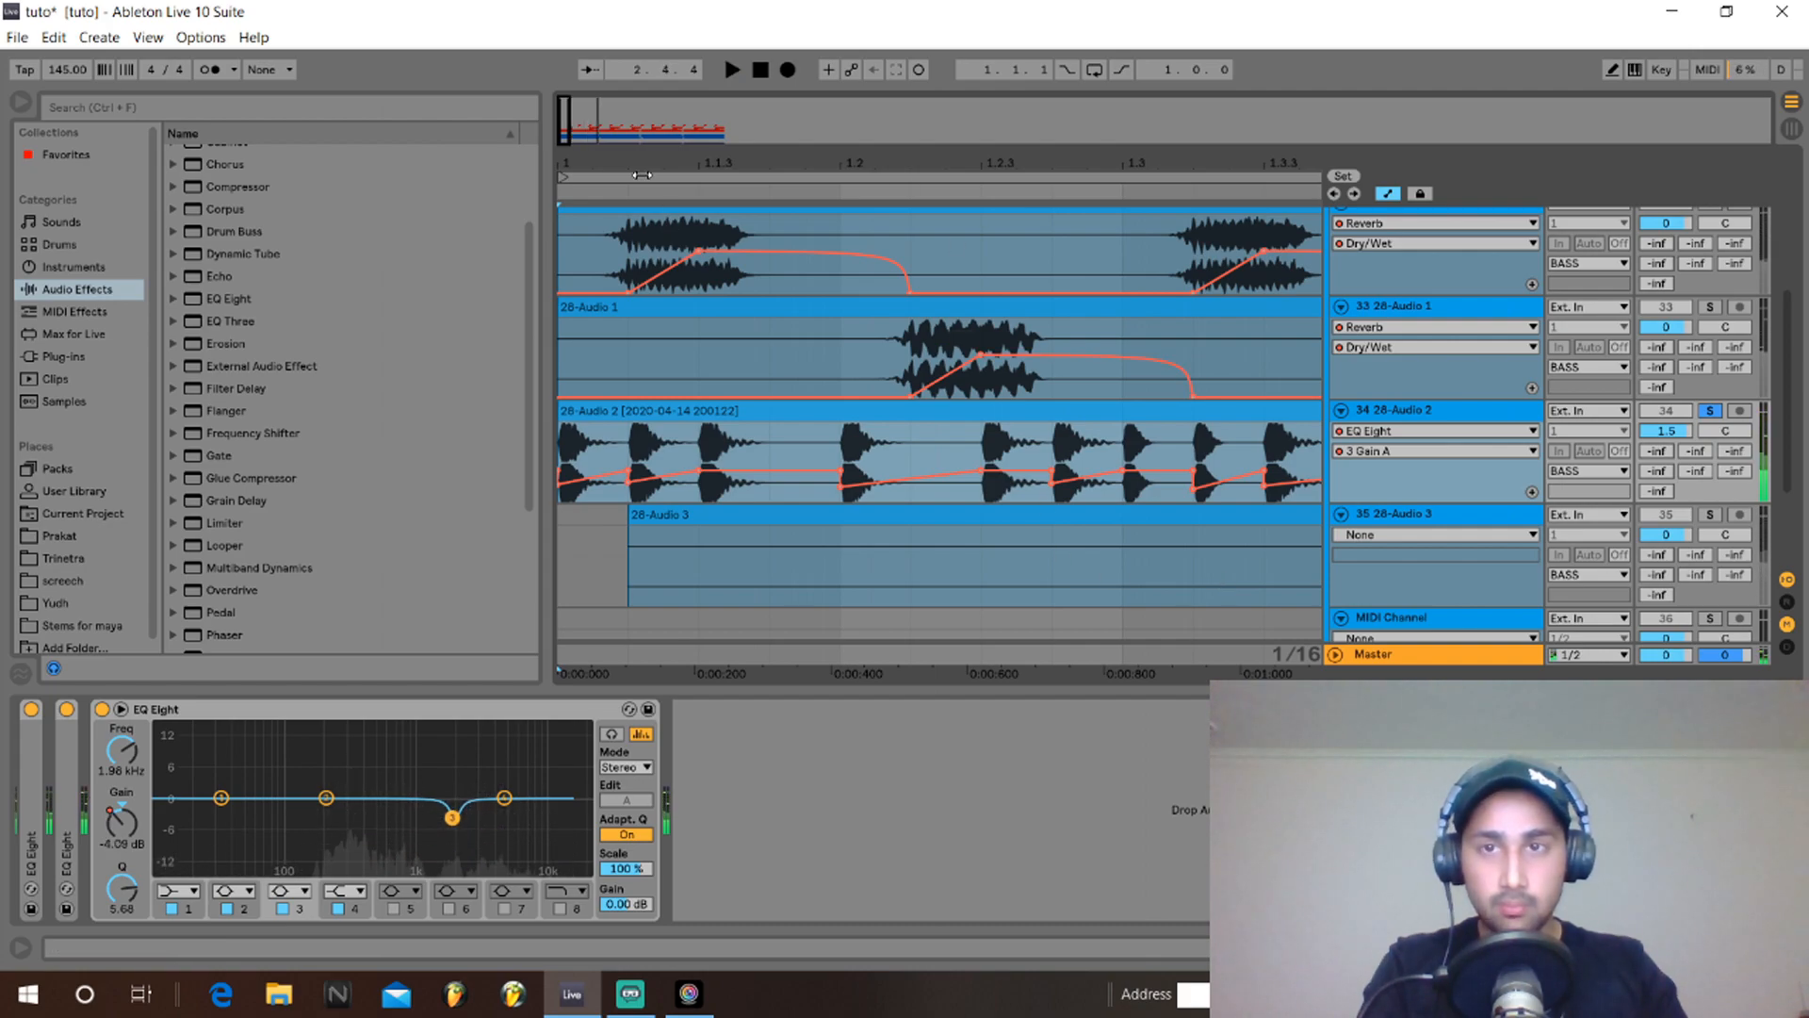
{"action": "scroll", "coordinate": [1112, 567], "scroll_direction": "down", "scroll_amount": 5}
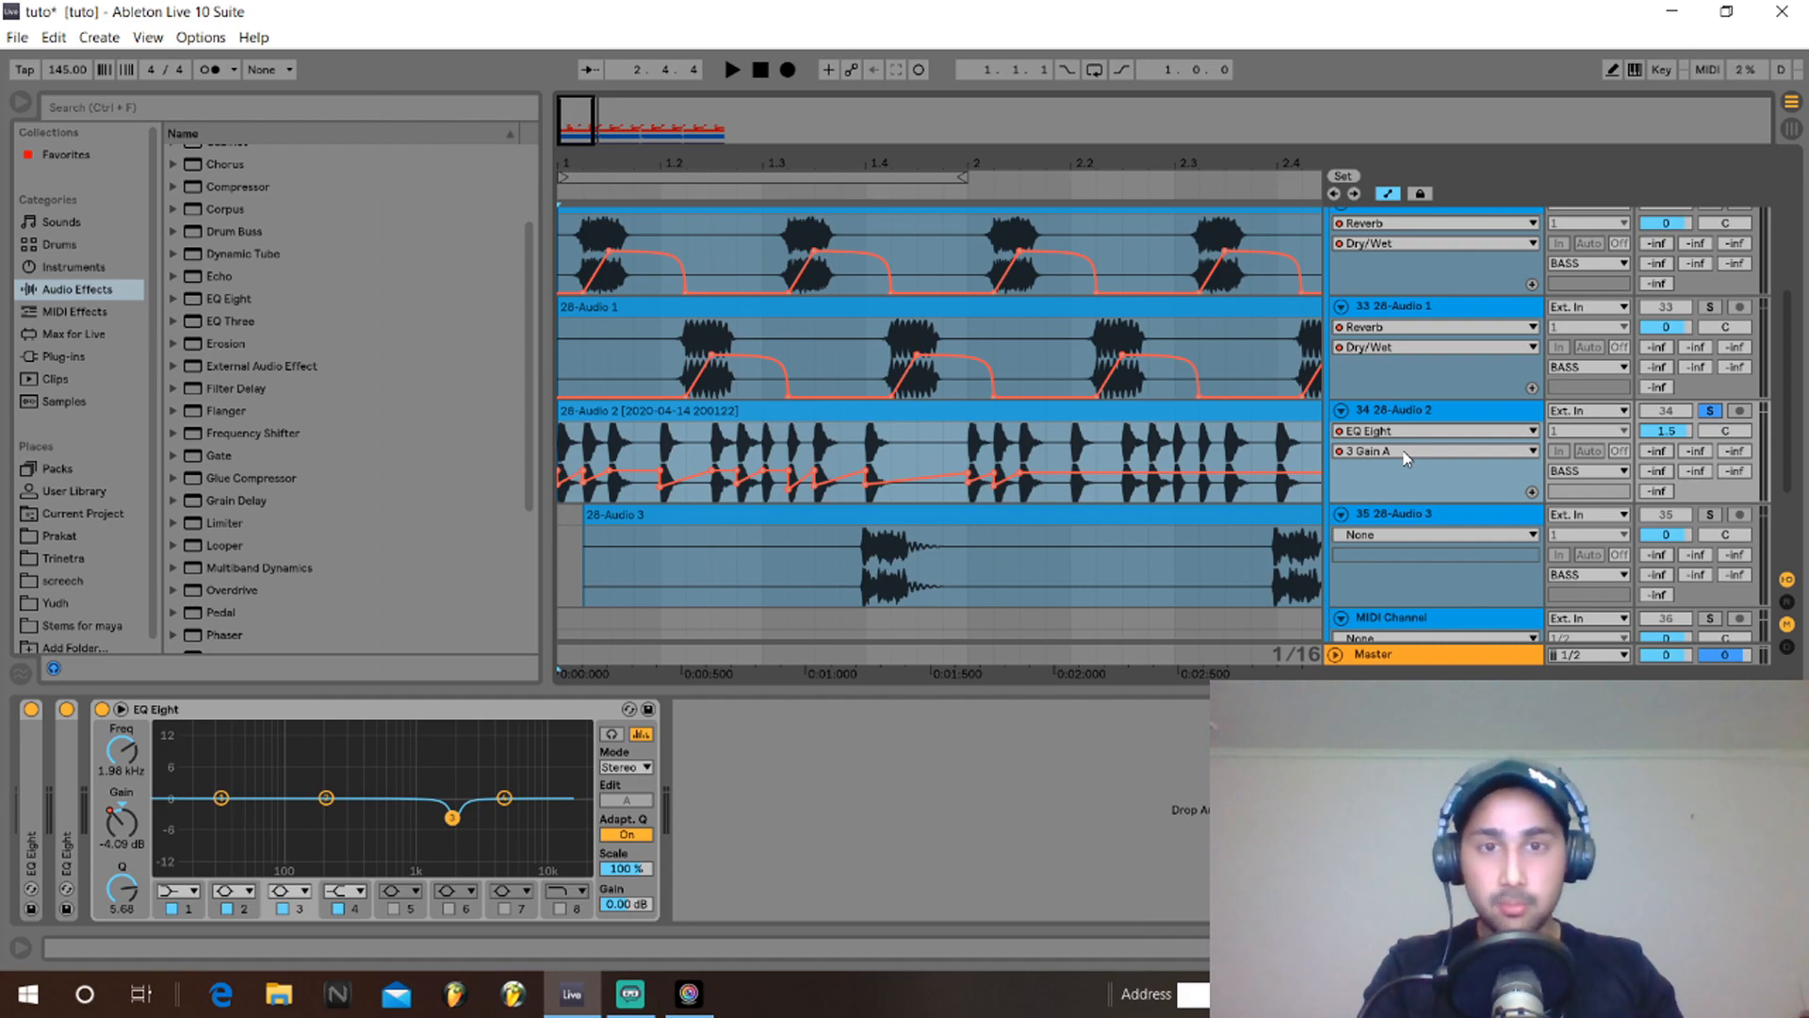
{"action": "scroll", "coordinate": [1407, 458], "scroll_direction": "up", "scroll_amount": 5}
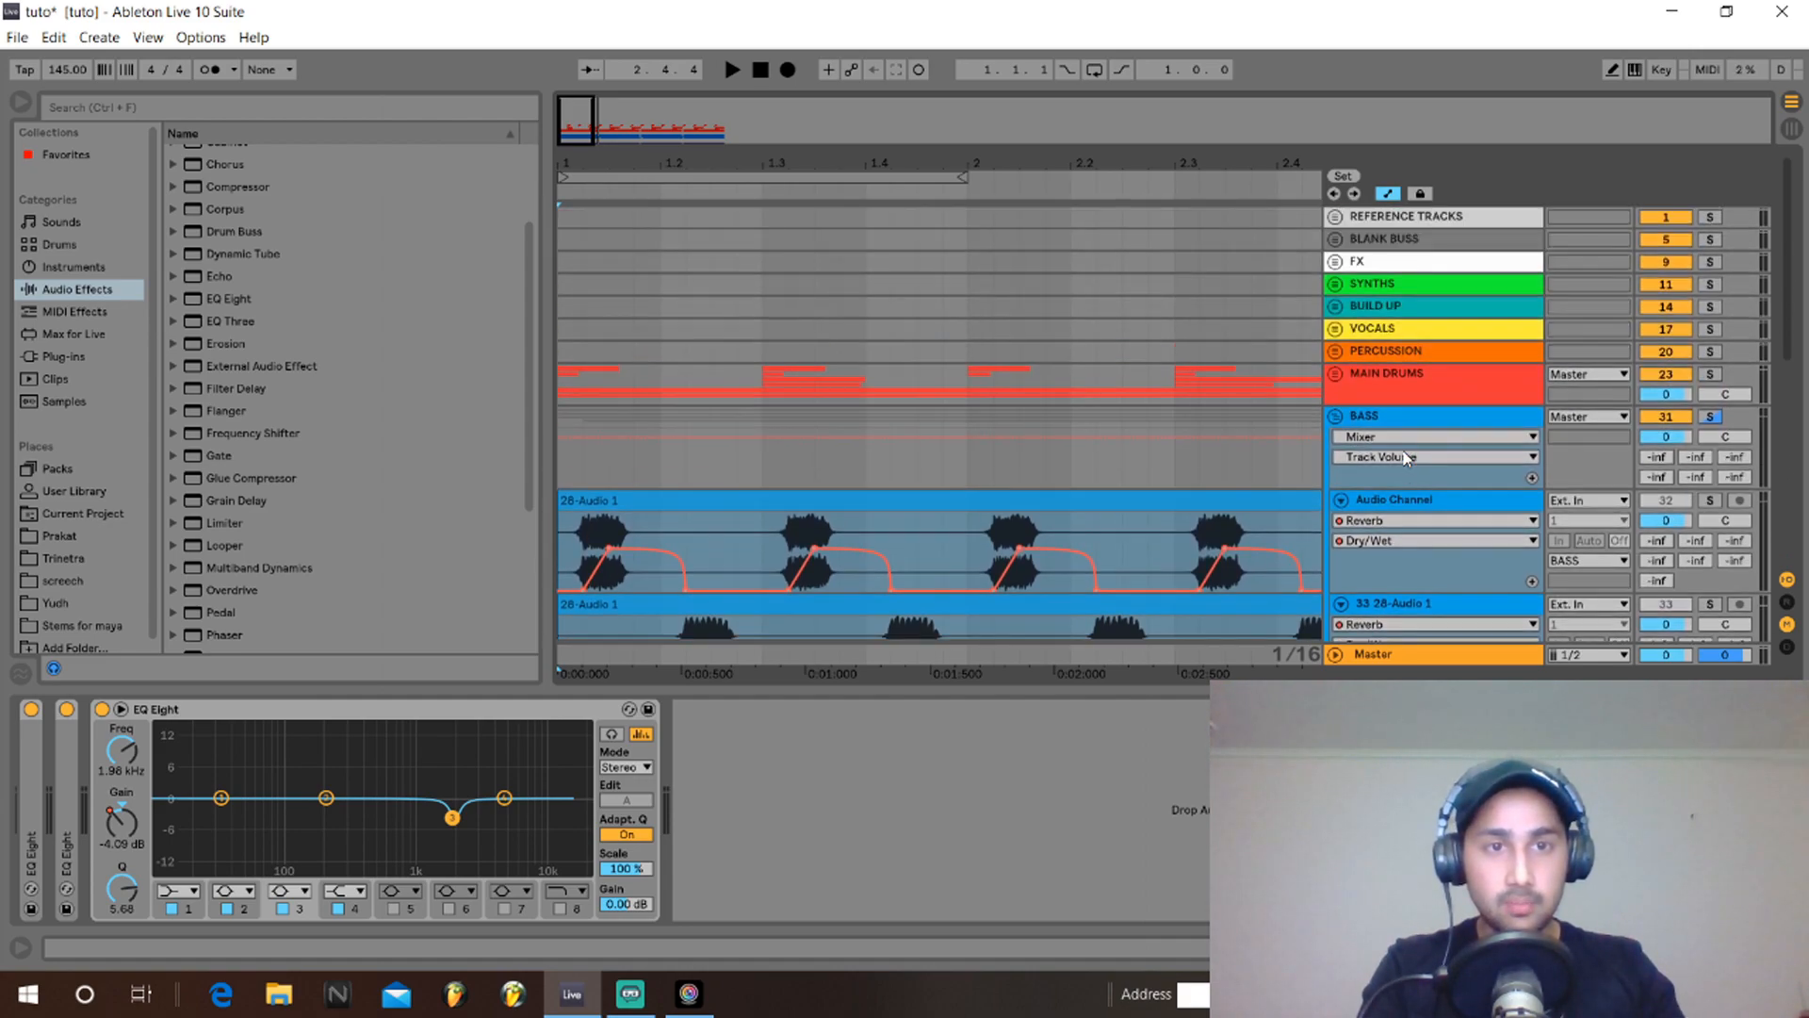
{"action": "left_click", "coordinate": [1337, 416]}
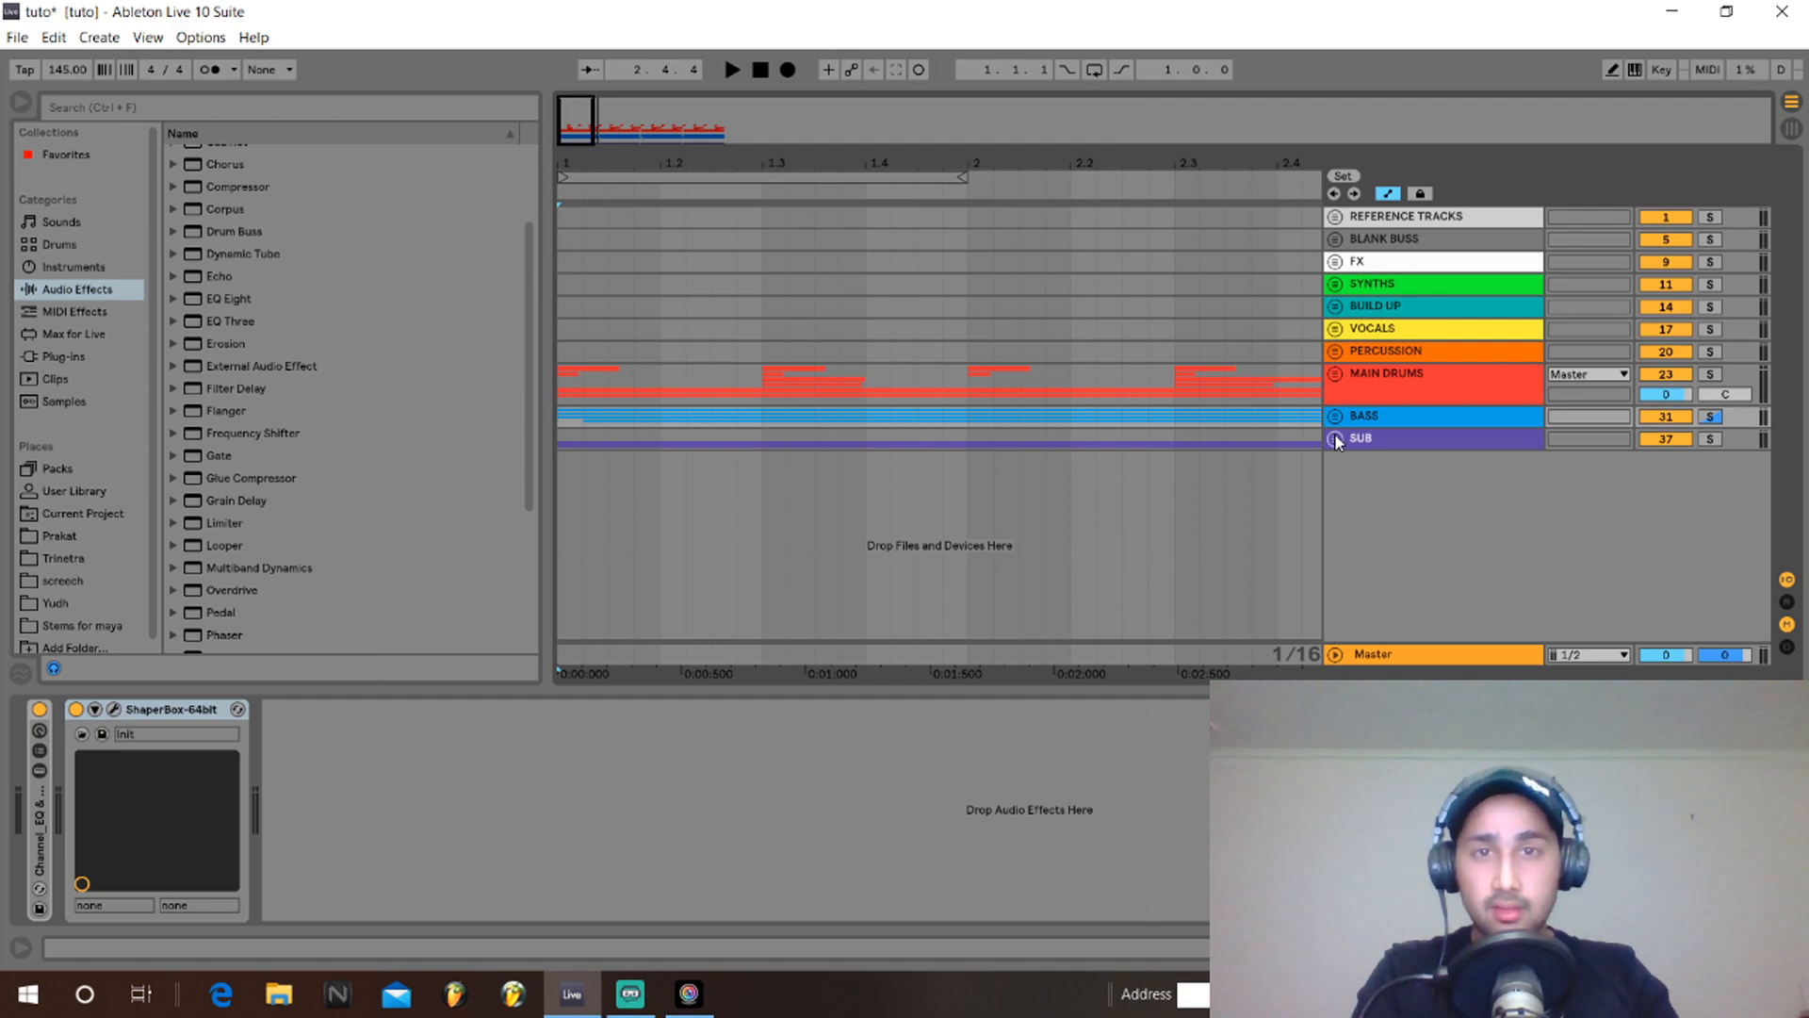
{"action": "left_click", "coordinate": [1337, 415]}
Solo and audition the 33 28-Audio 1 bass track, and open its device chain.
{"action": "scroll", "coordinate": [947, 353], "scroll_direction": "down", "scroll_amount": 2}
{"action": "scroll", "coordinate": [947, 353], "scroll_direction": "down", "scroll_amount": 1}
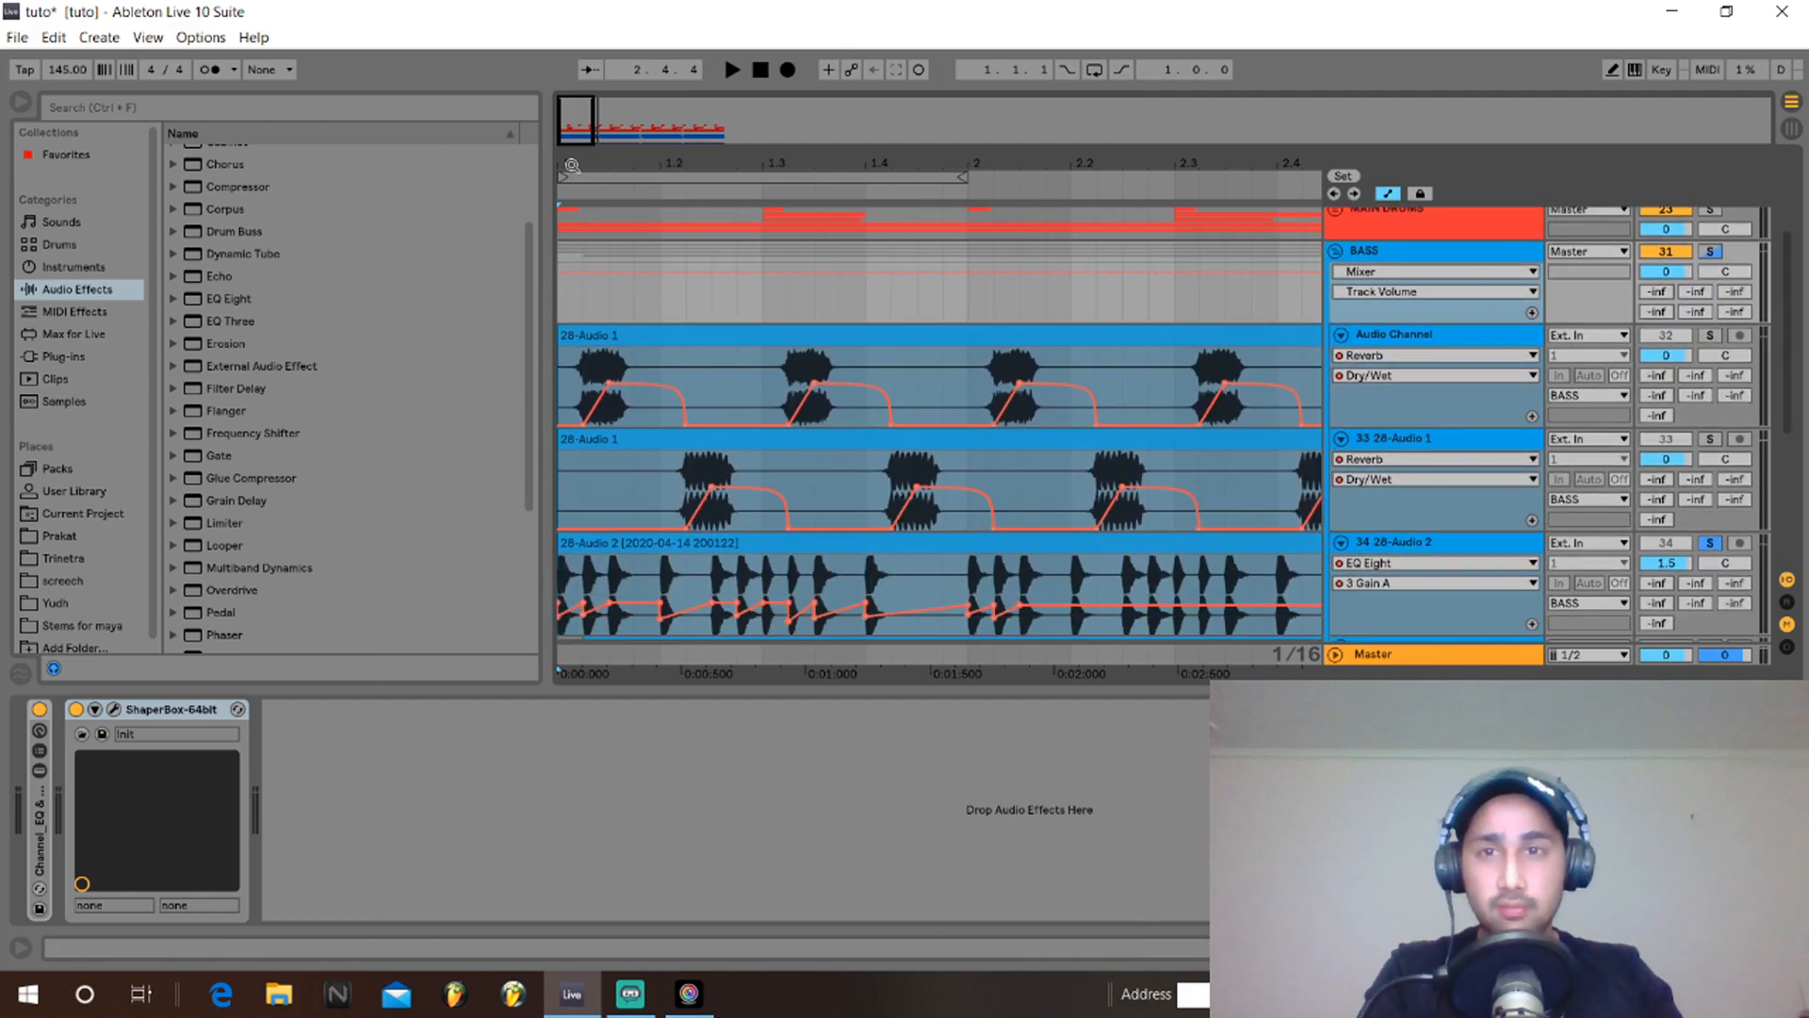
{"action": "left_click_drag", "start_coordinate": [593, 123], "coordinate": [590, 121]}
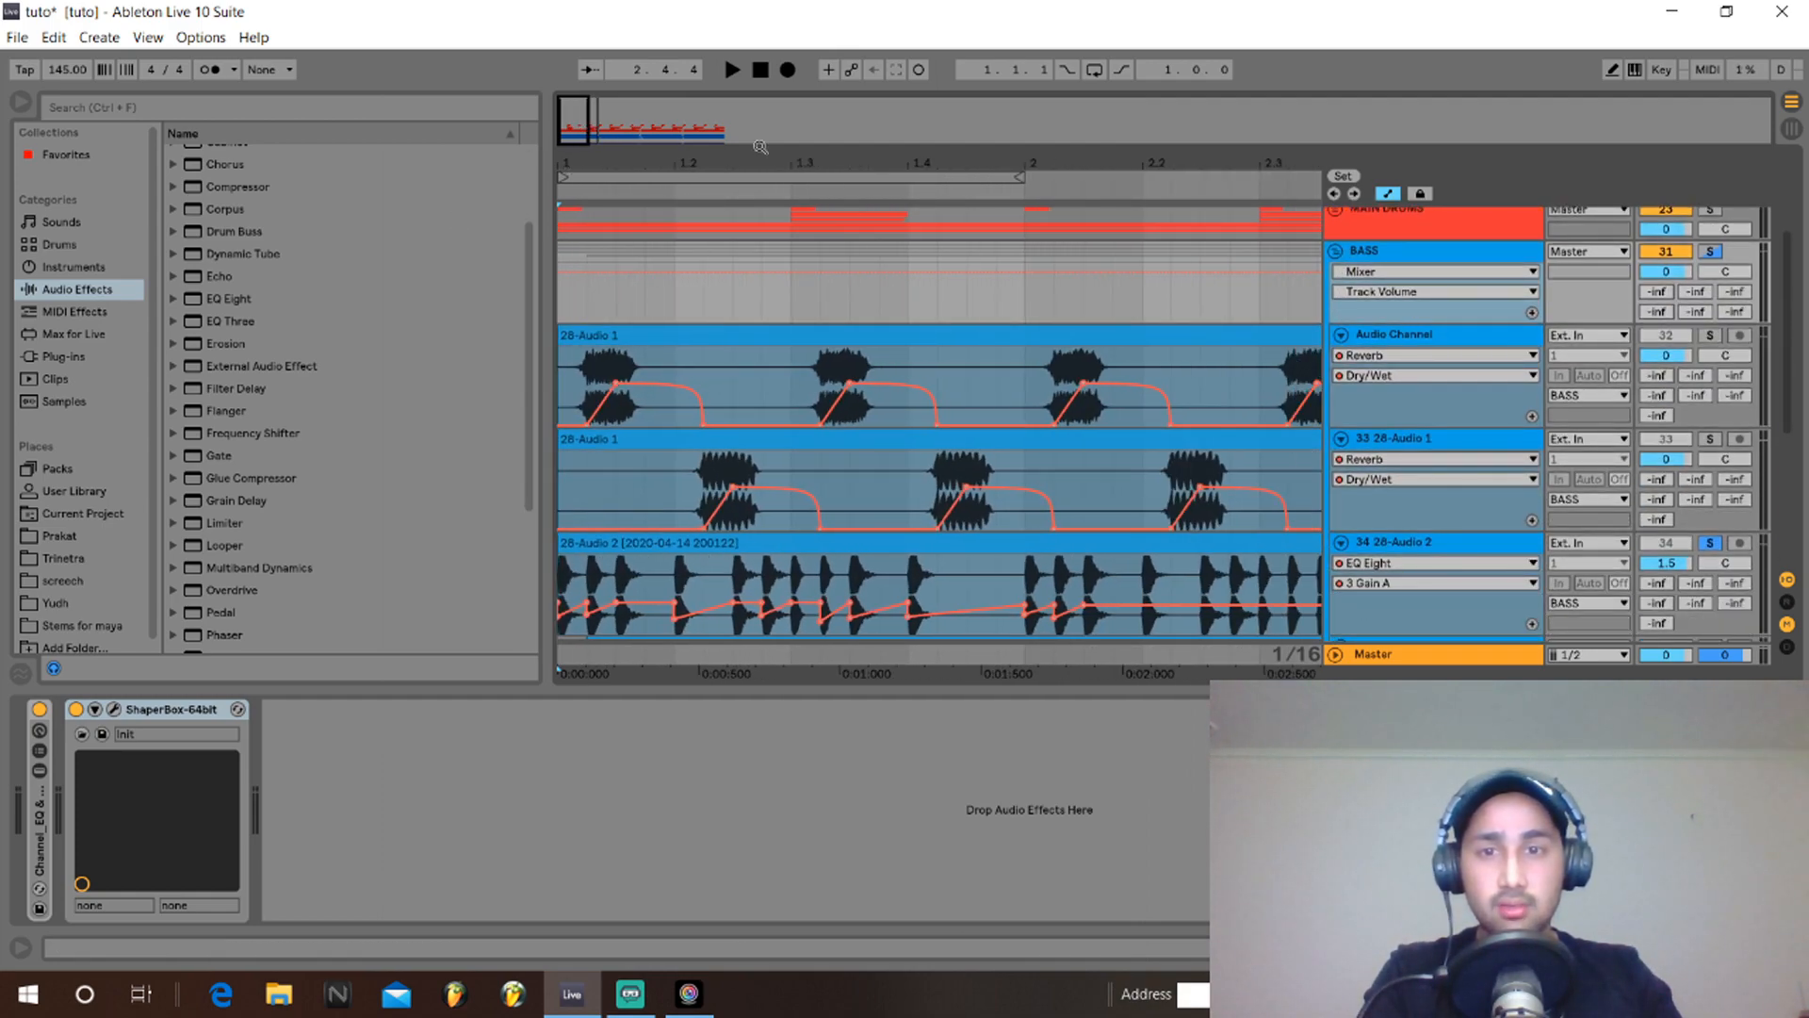
{"action": "left_click", "coordinate": [1710, 440]}
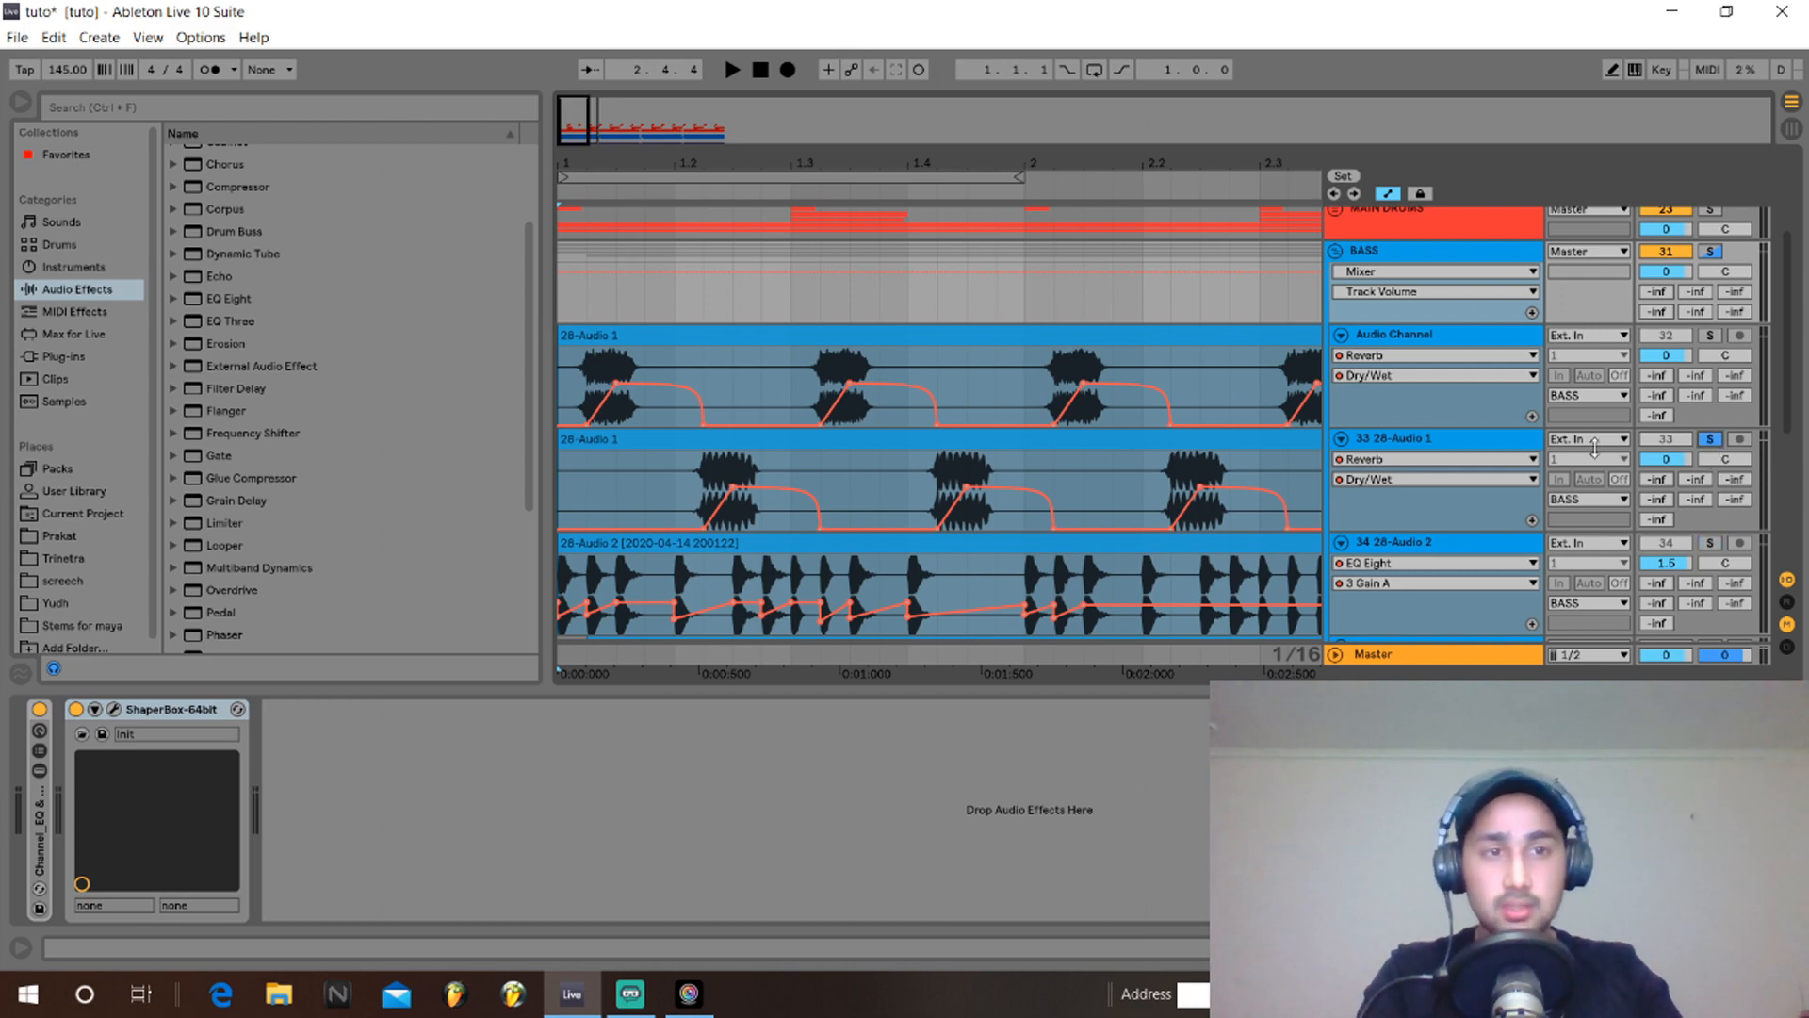
{"action": "key", "text": "space"}
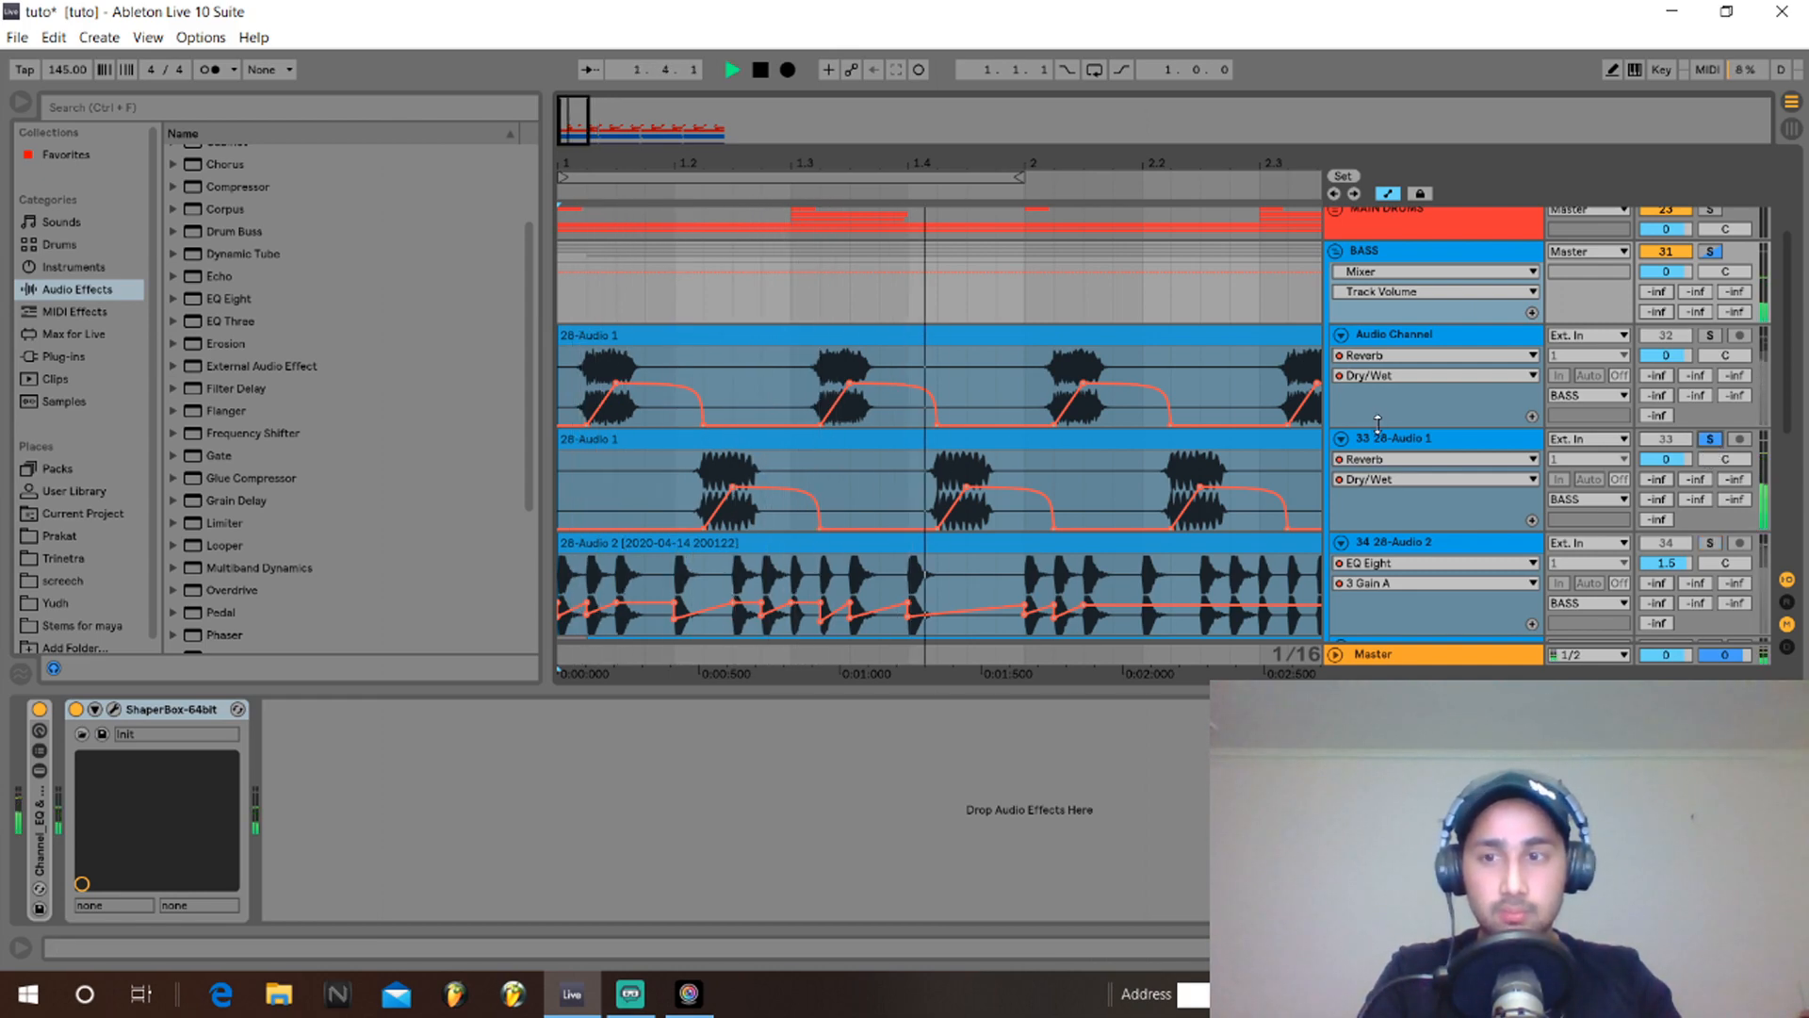
{"action": "key", "text": "space"}
{"action": "left_click", "coordinate": [1423, 440]}
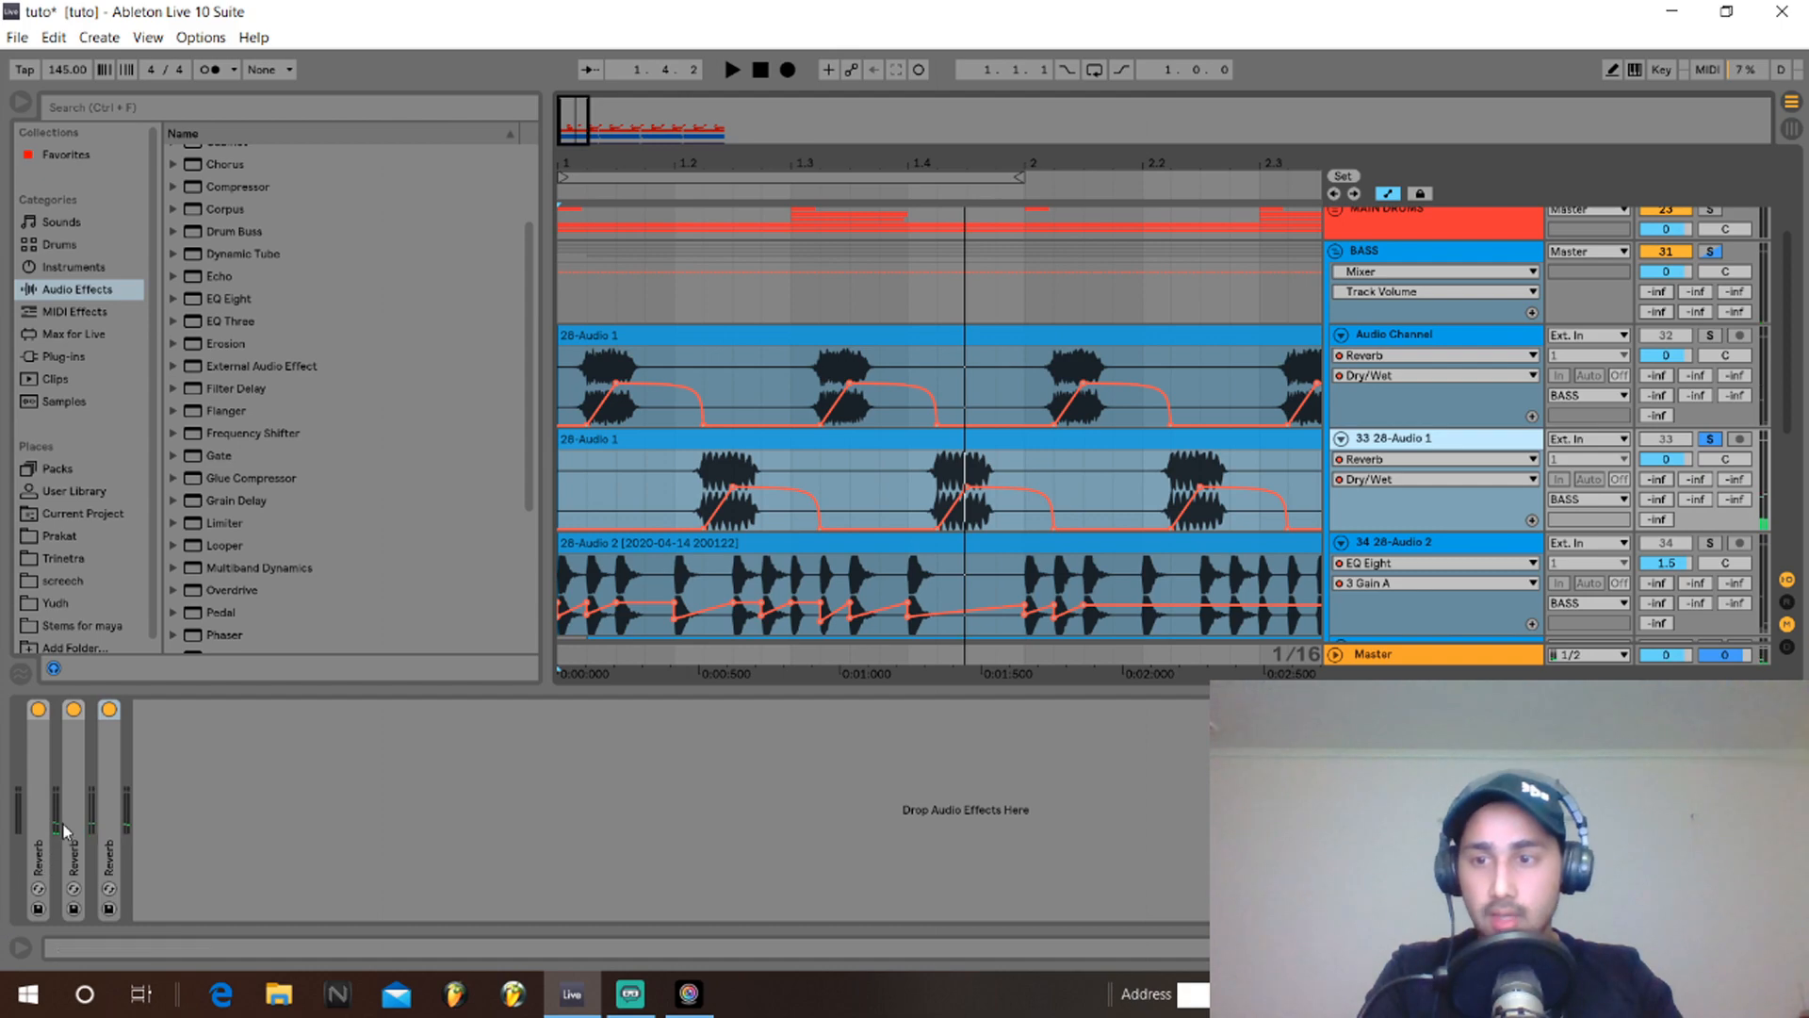
Unfold the three Reverb devices on the 33 28-Audio 1 track and audition the sound with all of them active.
{"action": "double_click", "coordinate": [34, 760]}
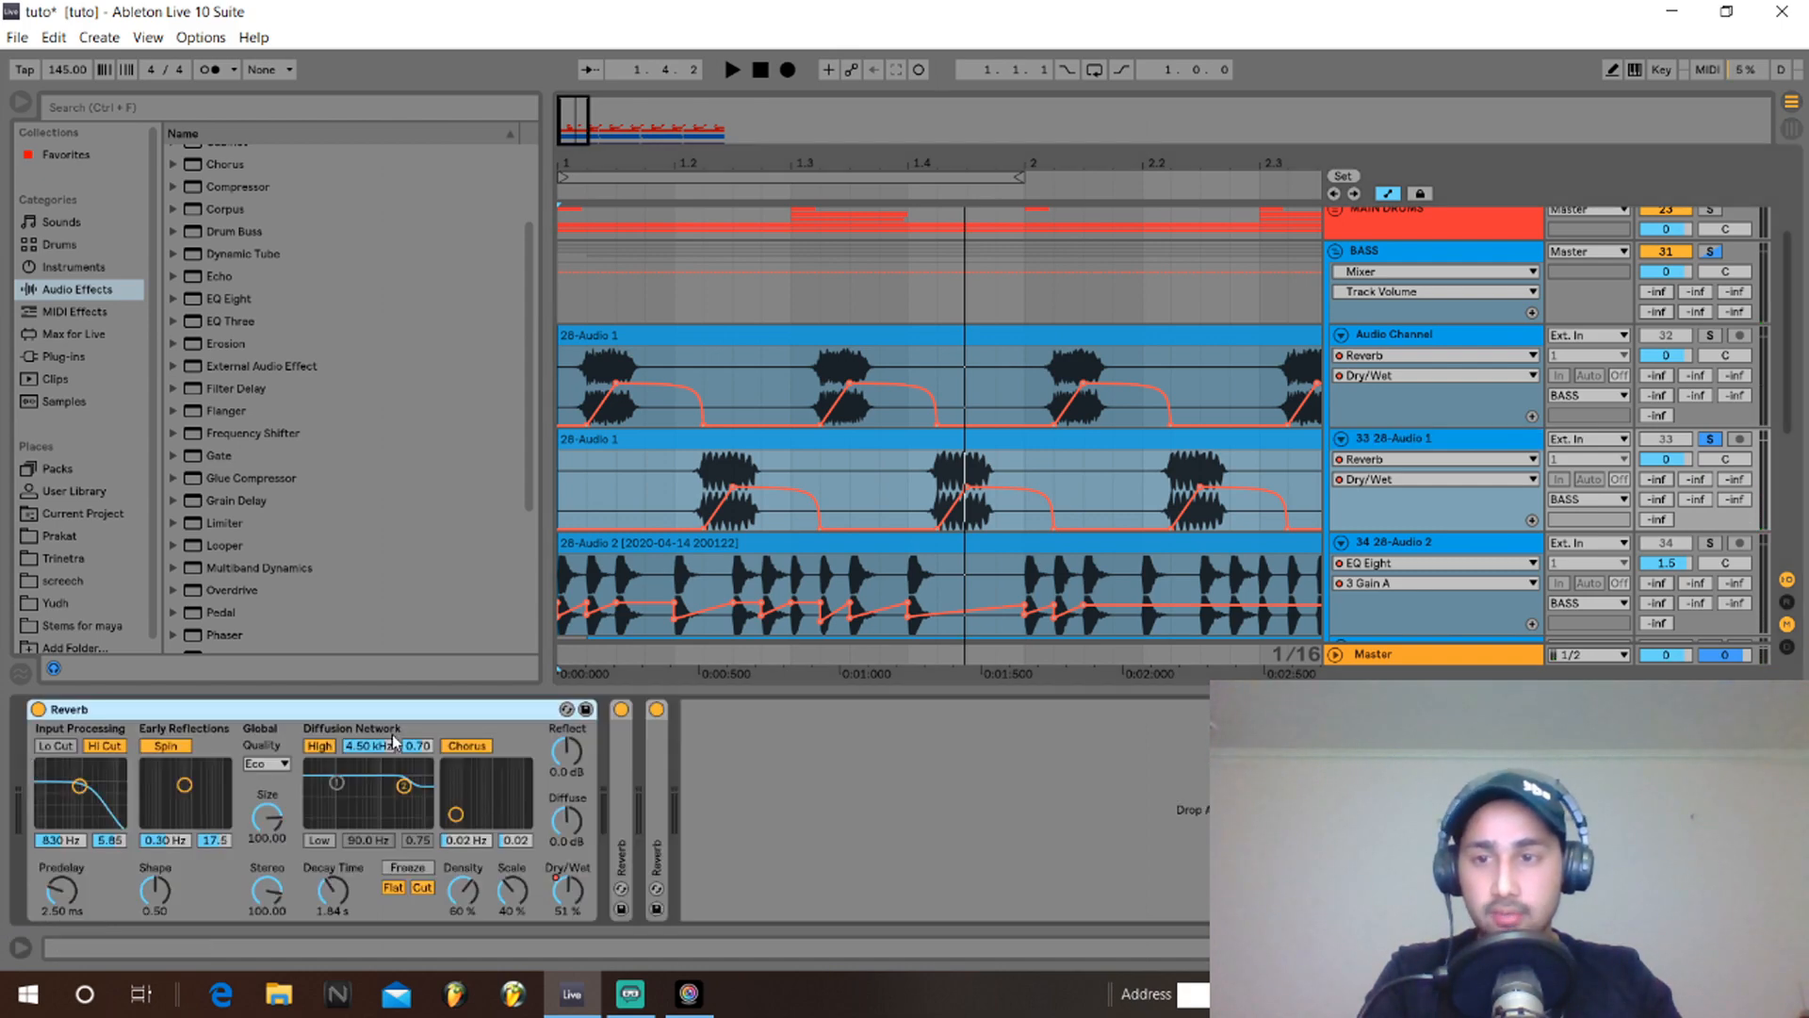
{"action": "double_click", "coordinate": [622, 765]}
{"action": "double_click", "coordinate": [1195, 755]}
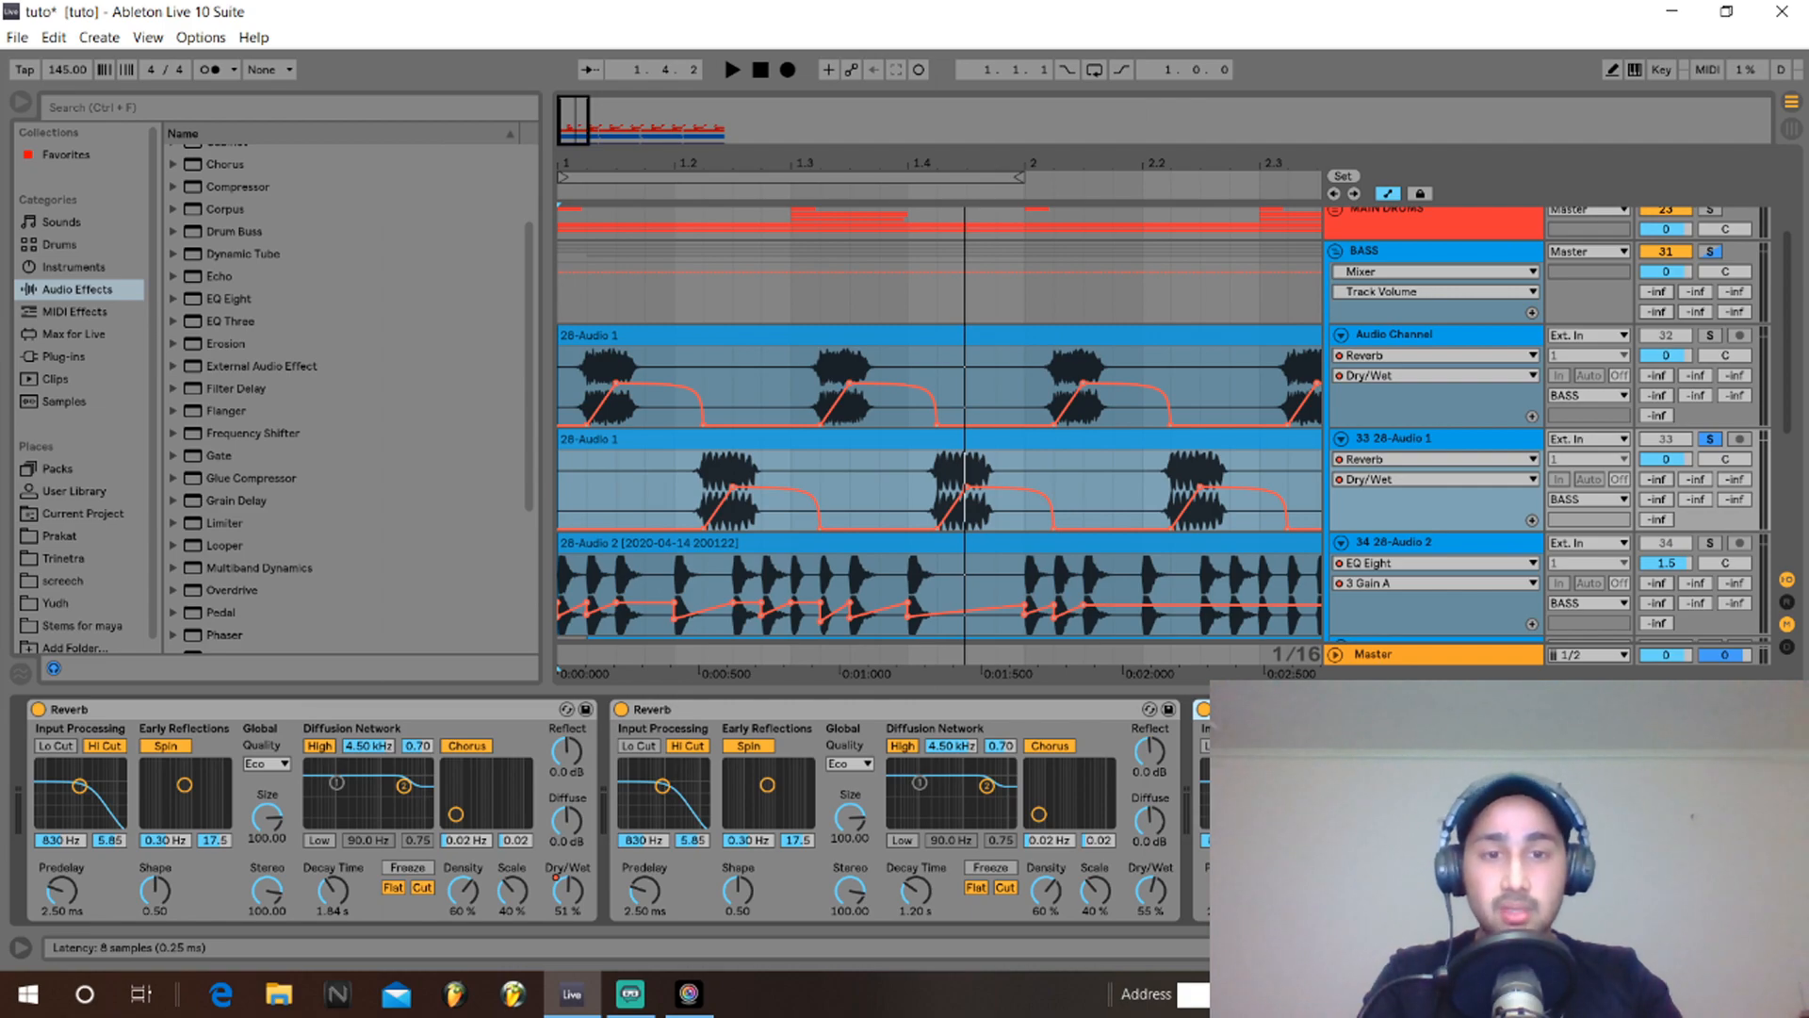
{"action": "key", "text": "space"}
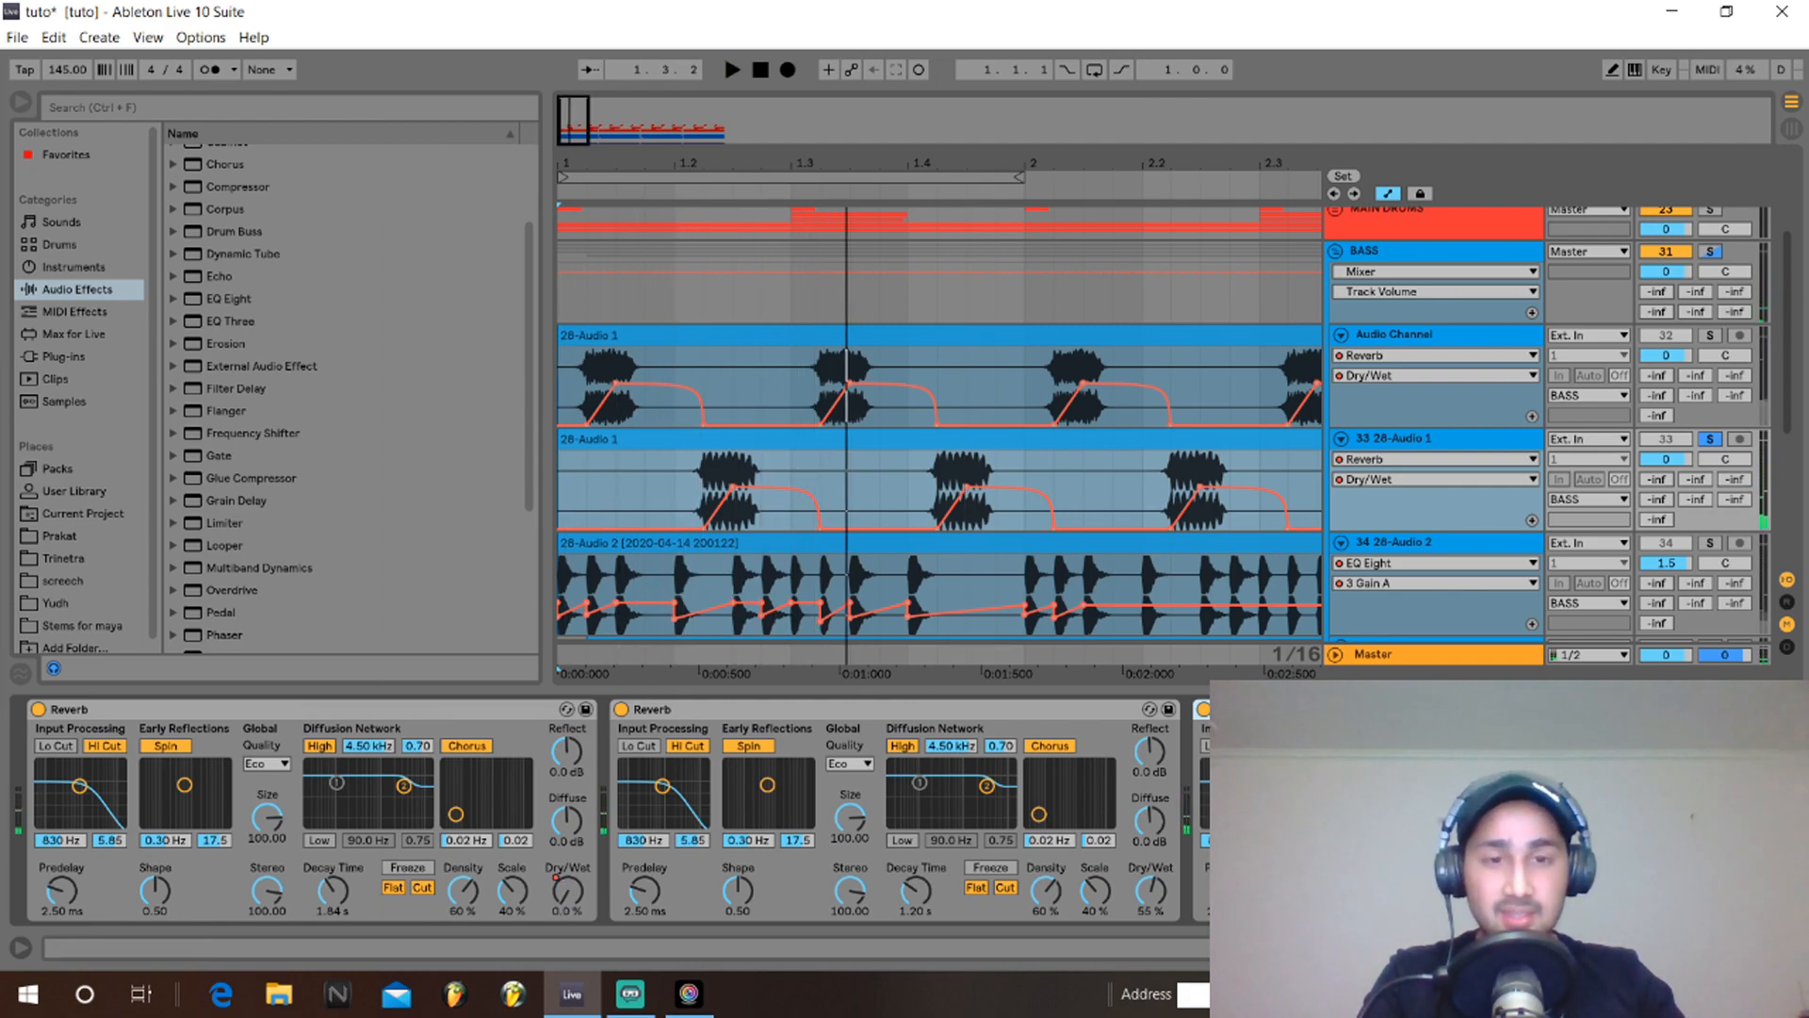
Deactivate the third and second Reverb devices on the 33 28-Audio 1 track, auditioning the sound after each one.
{"action": "left_click", "coordinate": [1203, 709]}
{"action": "key", "text": "space"}
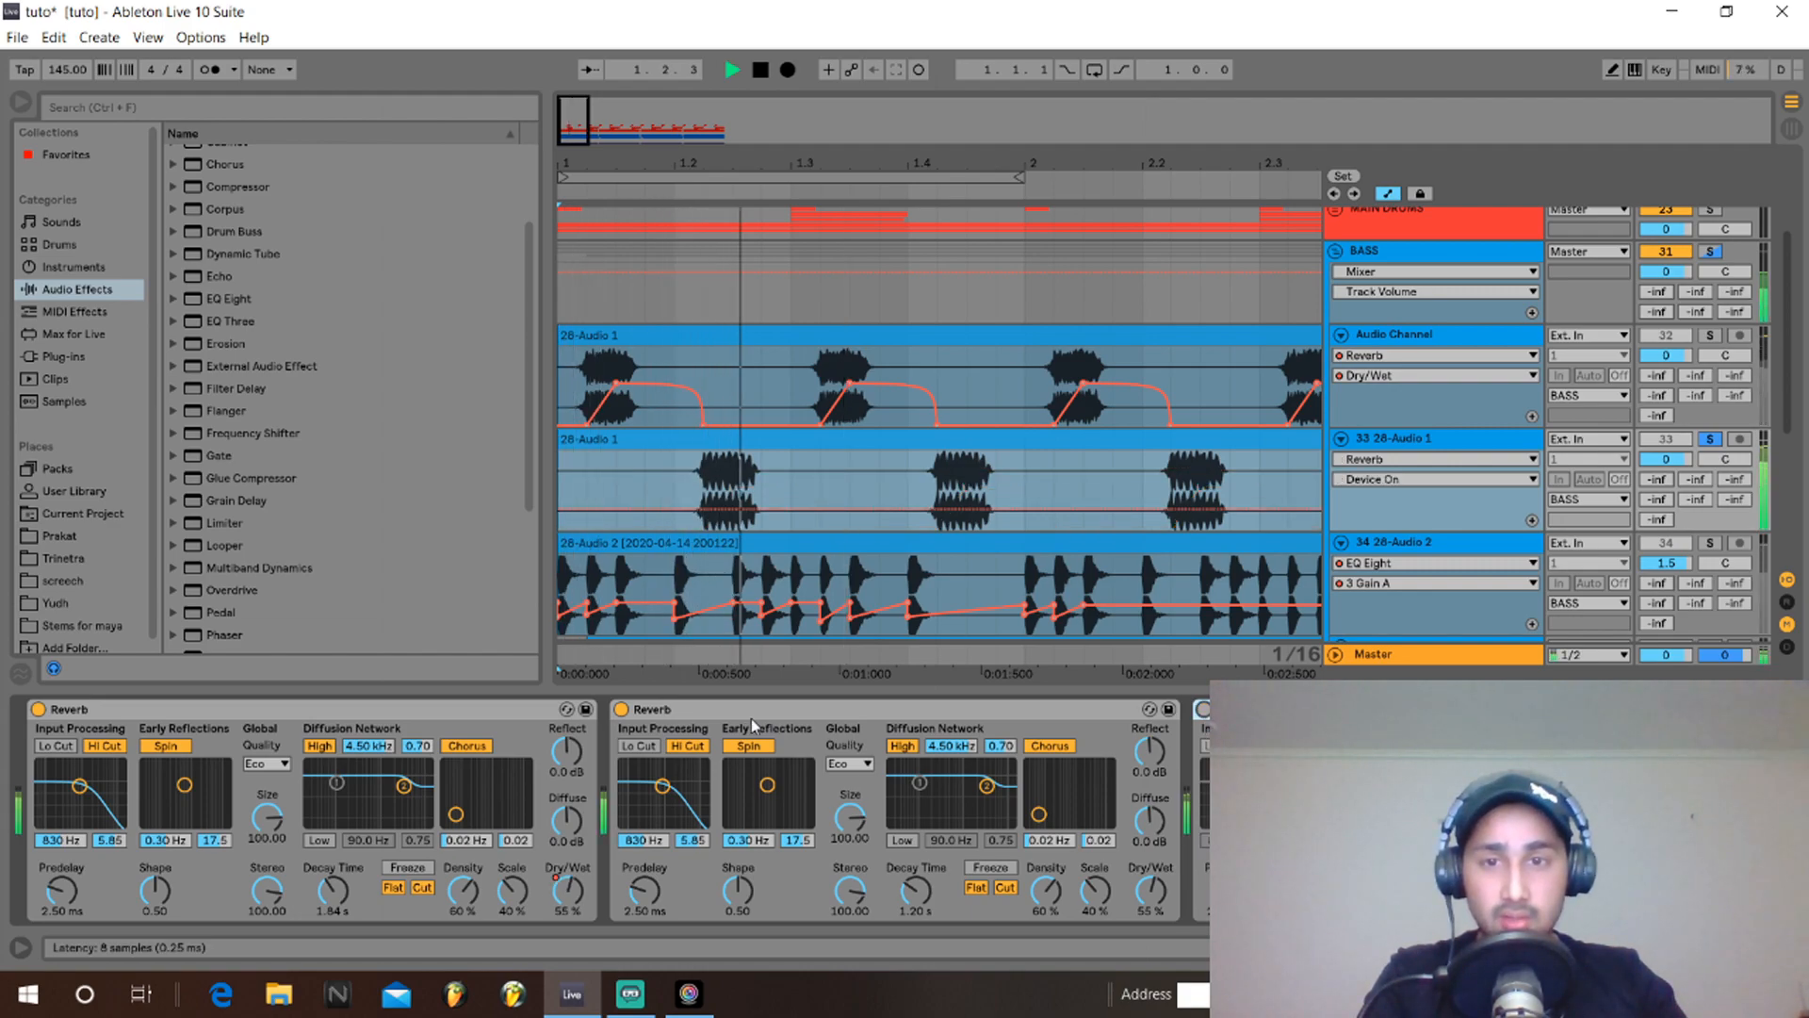
{"action": "key", "text": "space"}
{"action": "left_click", "coordinate": [623, 708]}
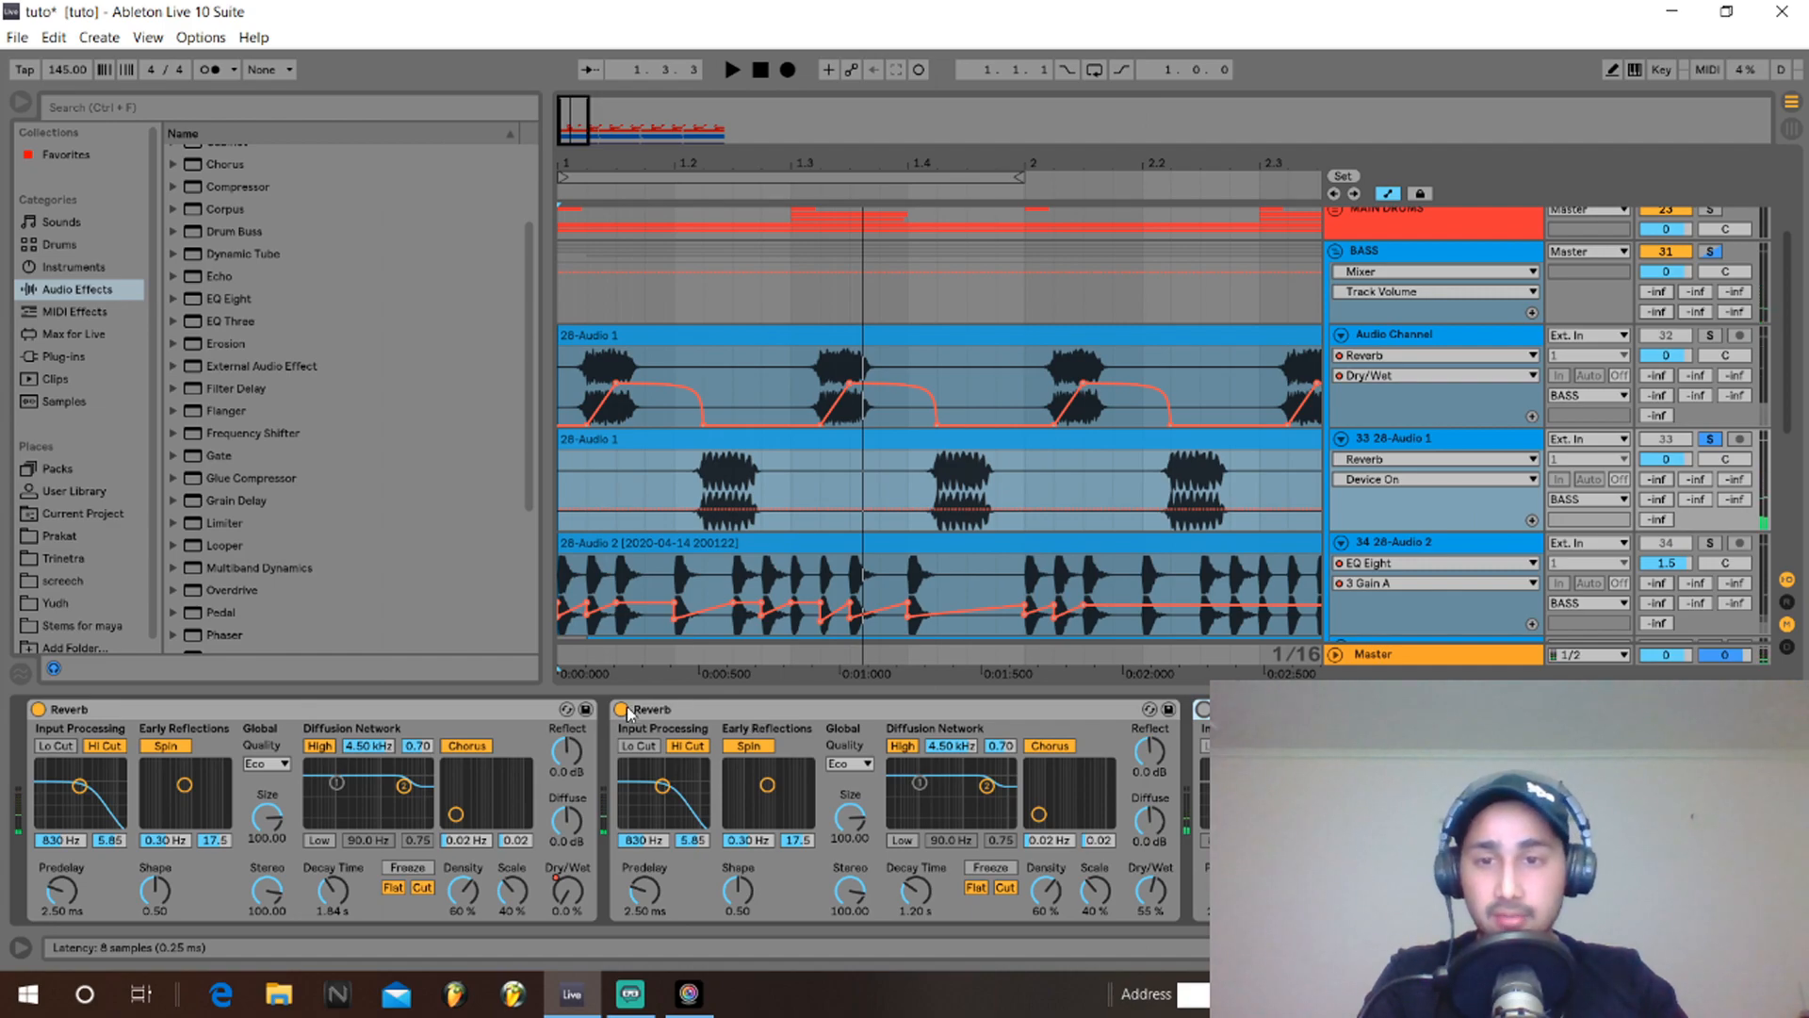
{"action": "key", "text": "space"}
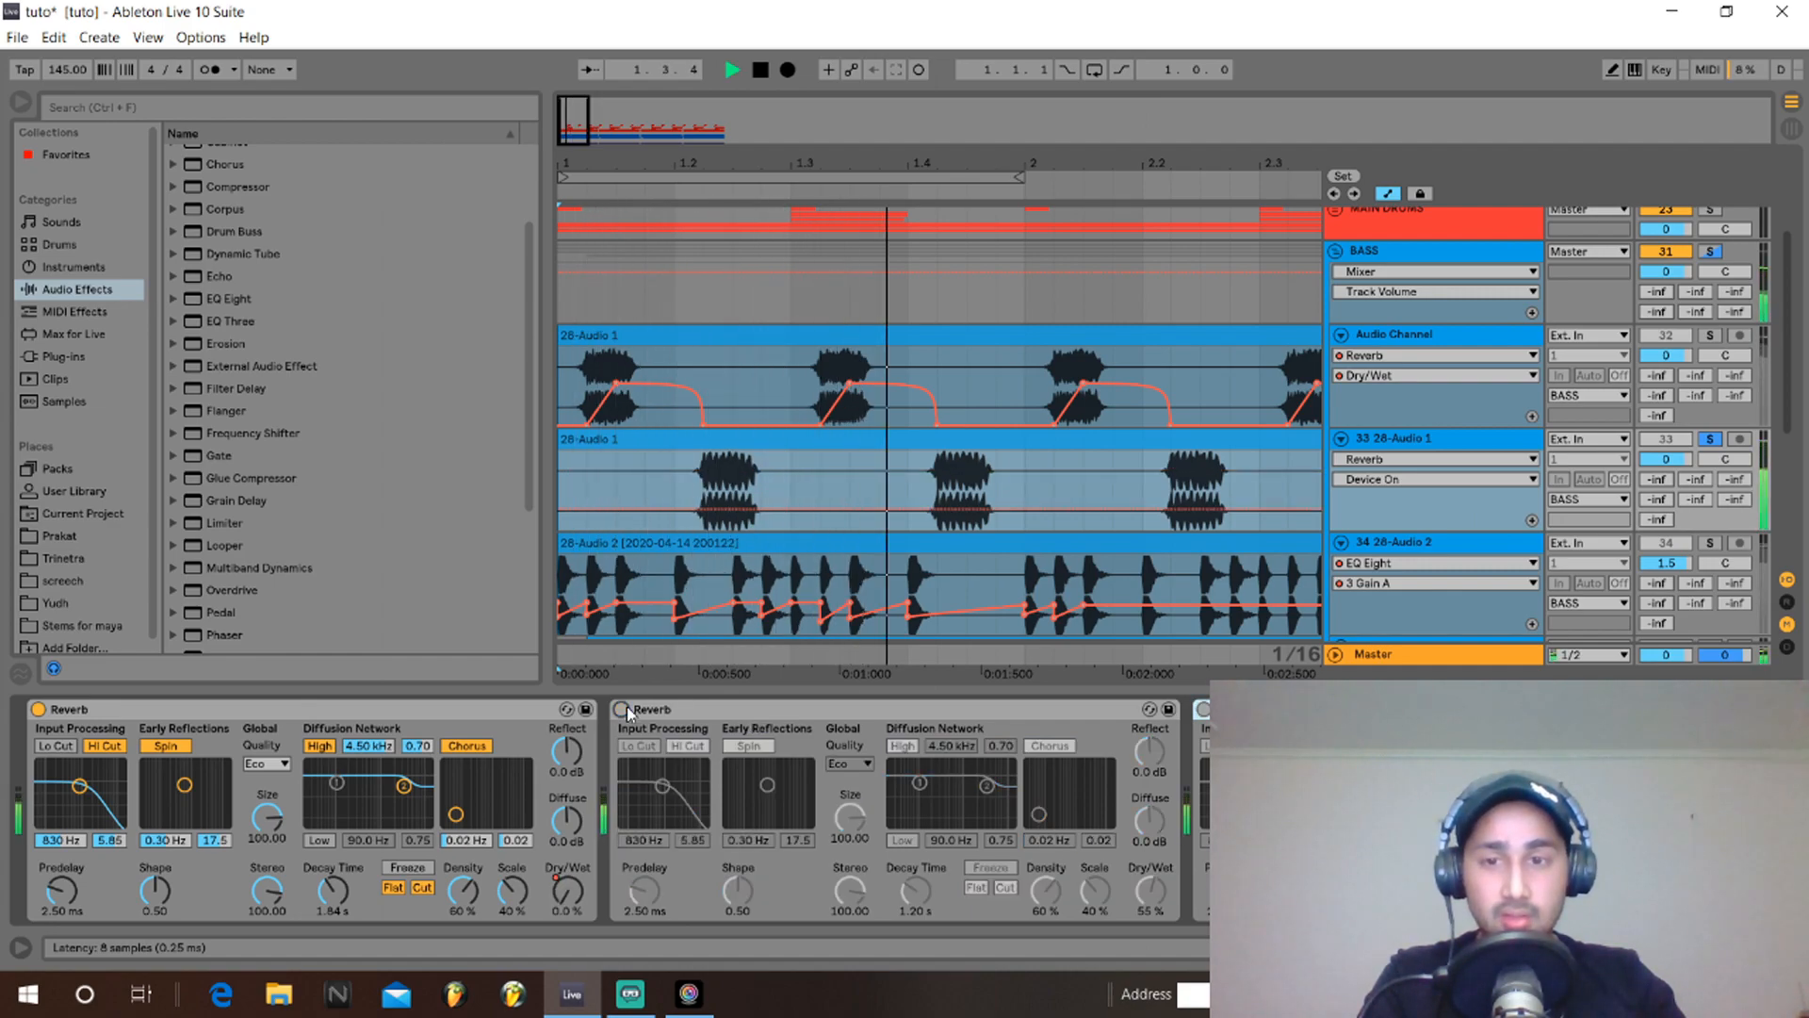
{"action": "key", "text": "space"}
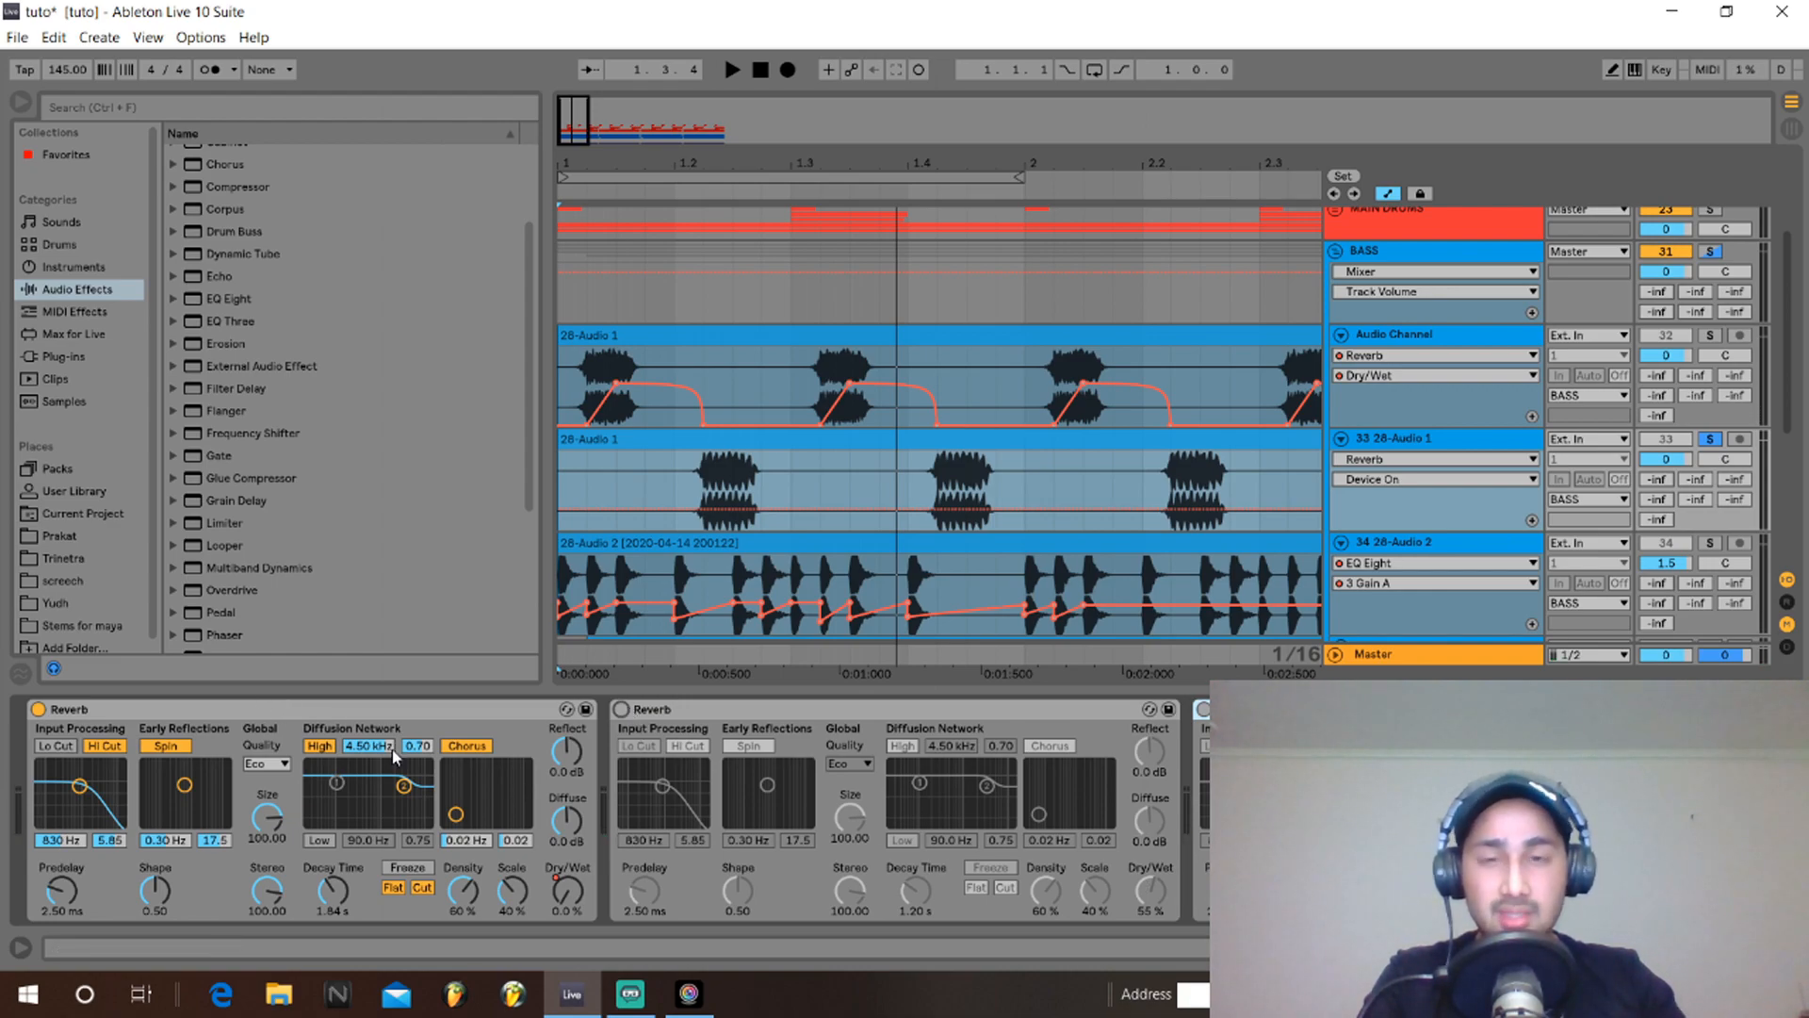
Shorten the first Reverb's decay time to 620 ms and audition the result.
{"action": "left_click", "coordinate": [330, 893]}
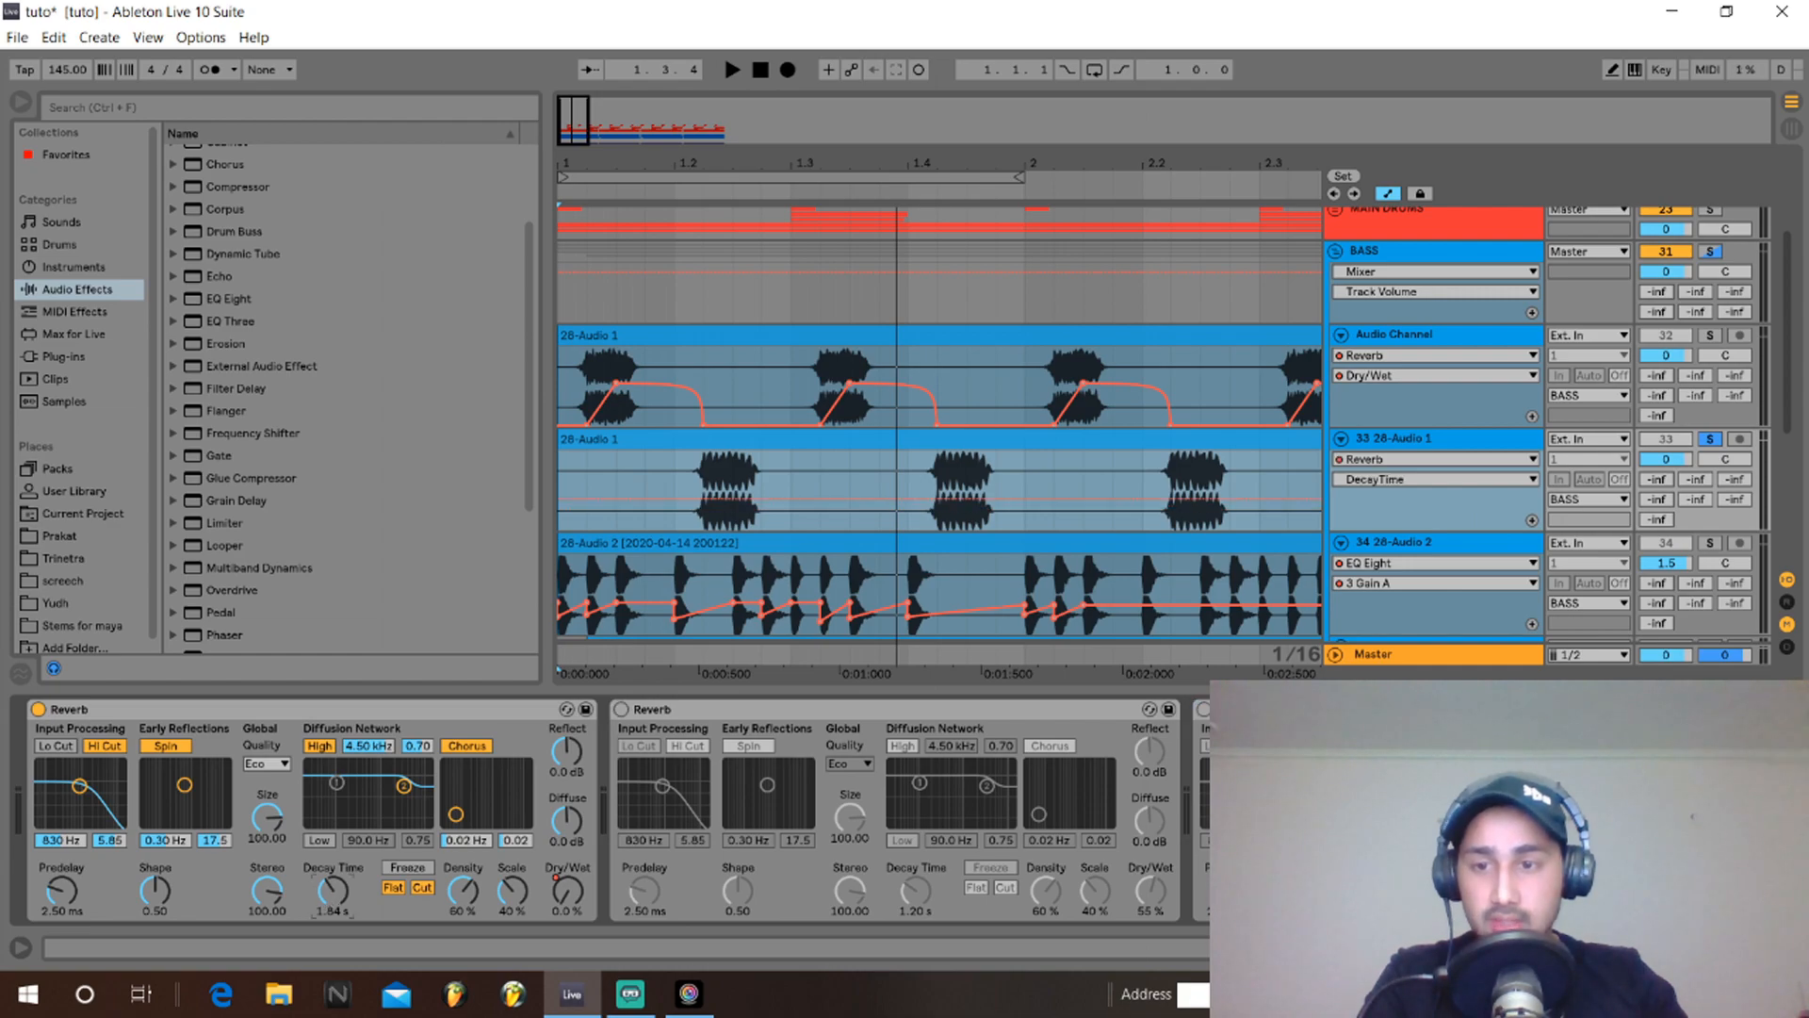
{"action": "left_click_drag", "start_coordinate": [330, 893], "coordinate": [329, 901]}
{"action": "key", "text": "space"}
{"action": "key", "text": "space"}
{"action": "key", "text": "space"}
{"action": "key", "text": "space"}
{"action": "key", "text": "space"}
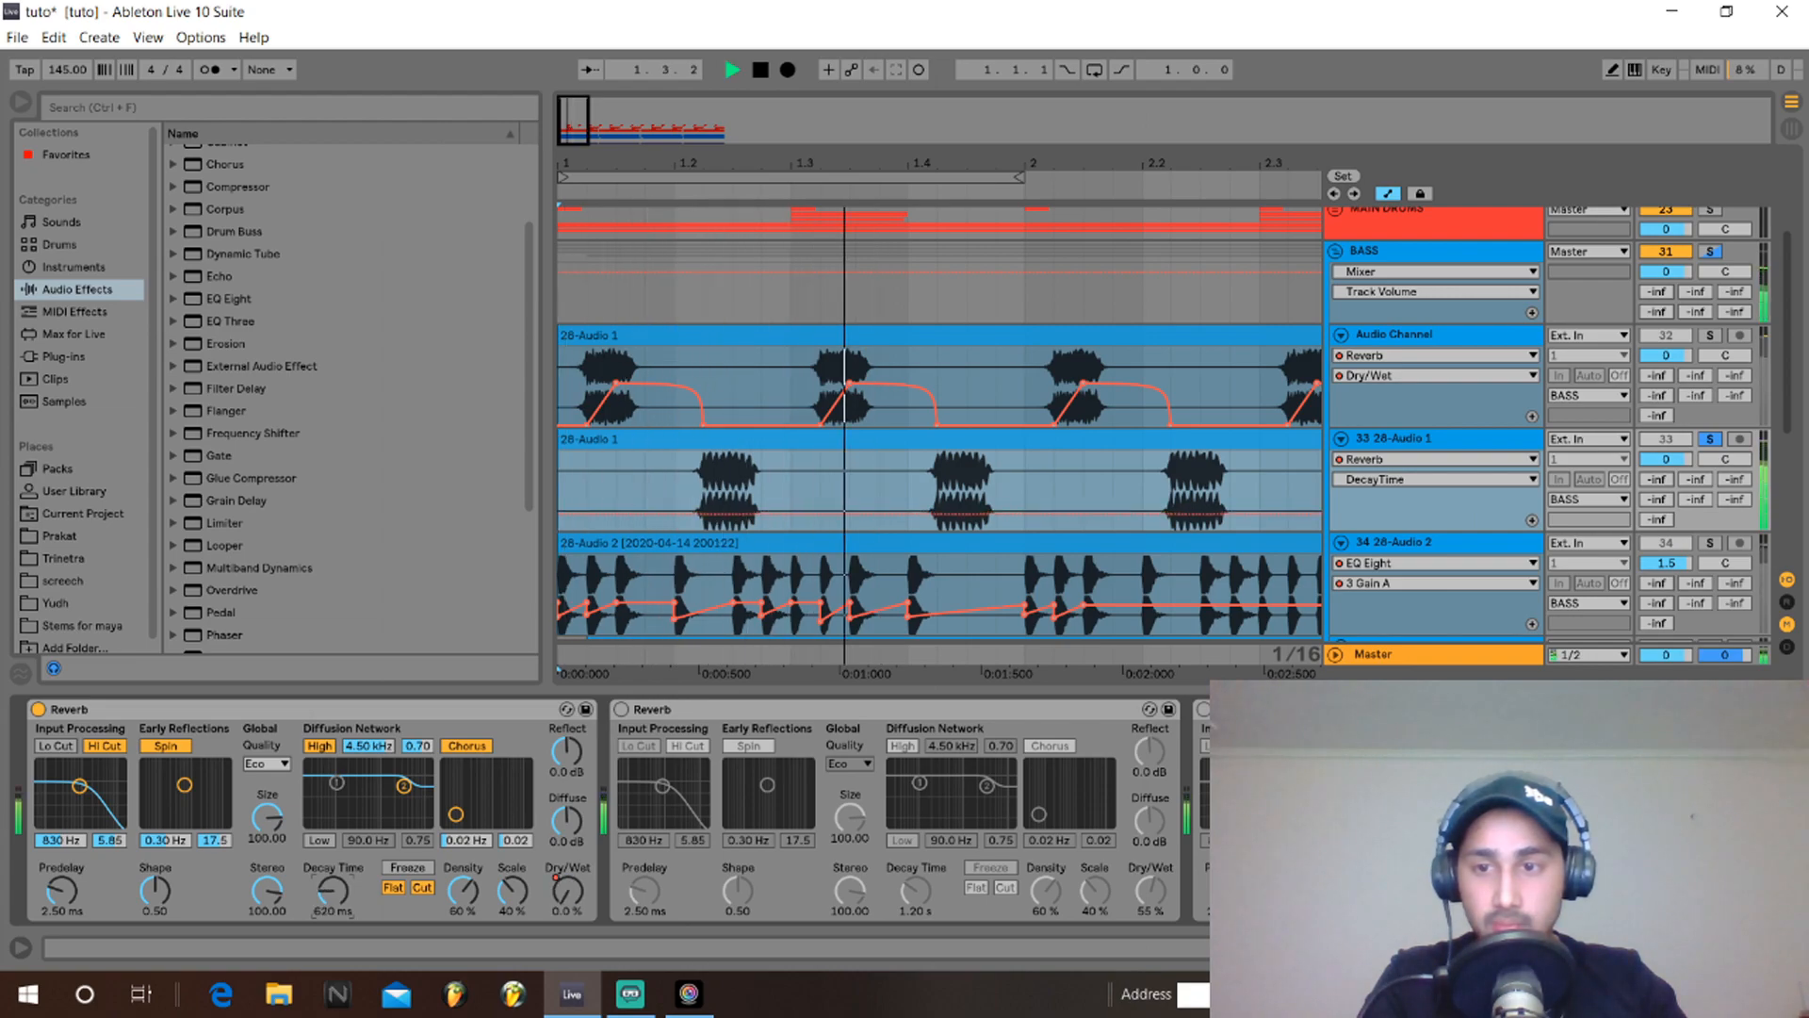
{"action": "key", "text": "space"}
Reduce the first Reverb's room size to about 43 and audition the result.
{"action": "mouse_move", "coordinate": [268, 814]}
{"action": "left_mouse_down"}
{"action": "mouse_move", "coordinate": [268, 833]}
{"action": "mouse_move", "coordinate": [277, 818]}
{"action": "left_mouse_up"}
{"action": "key", "text": "space"}
{"action": "key", "text": "space"}
{"action": "key", "text": "space"}
{"action": "key", "text": "space"}
{"action": "key", "text": "space"}
{"action": "key", "text": "space"}
{"action": "key", "text": "space"}
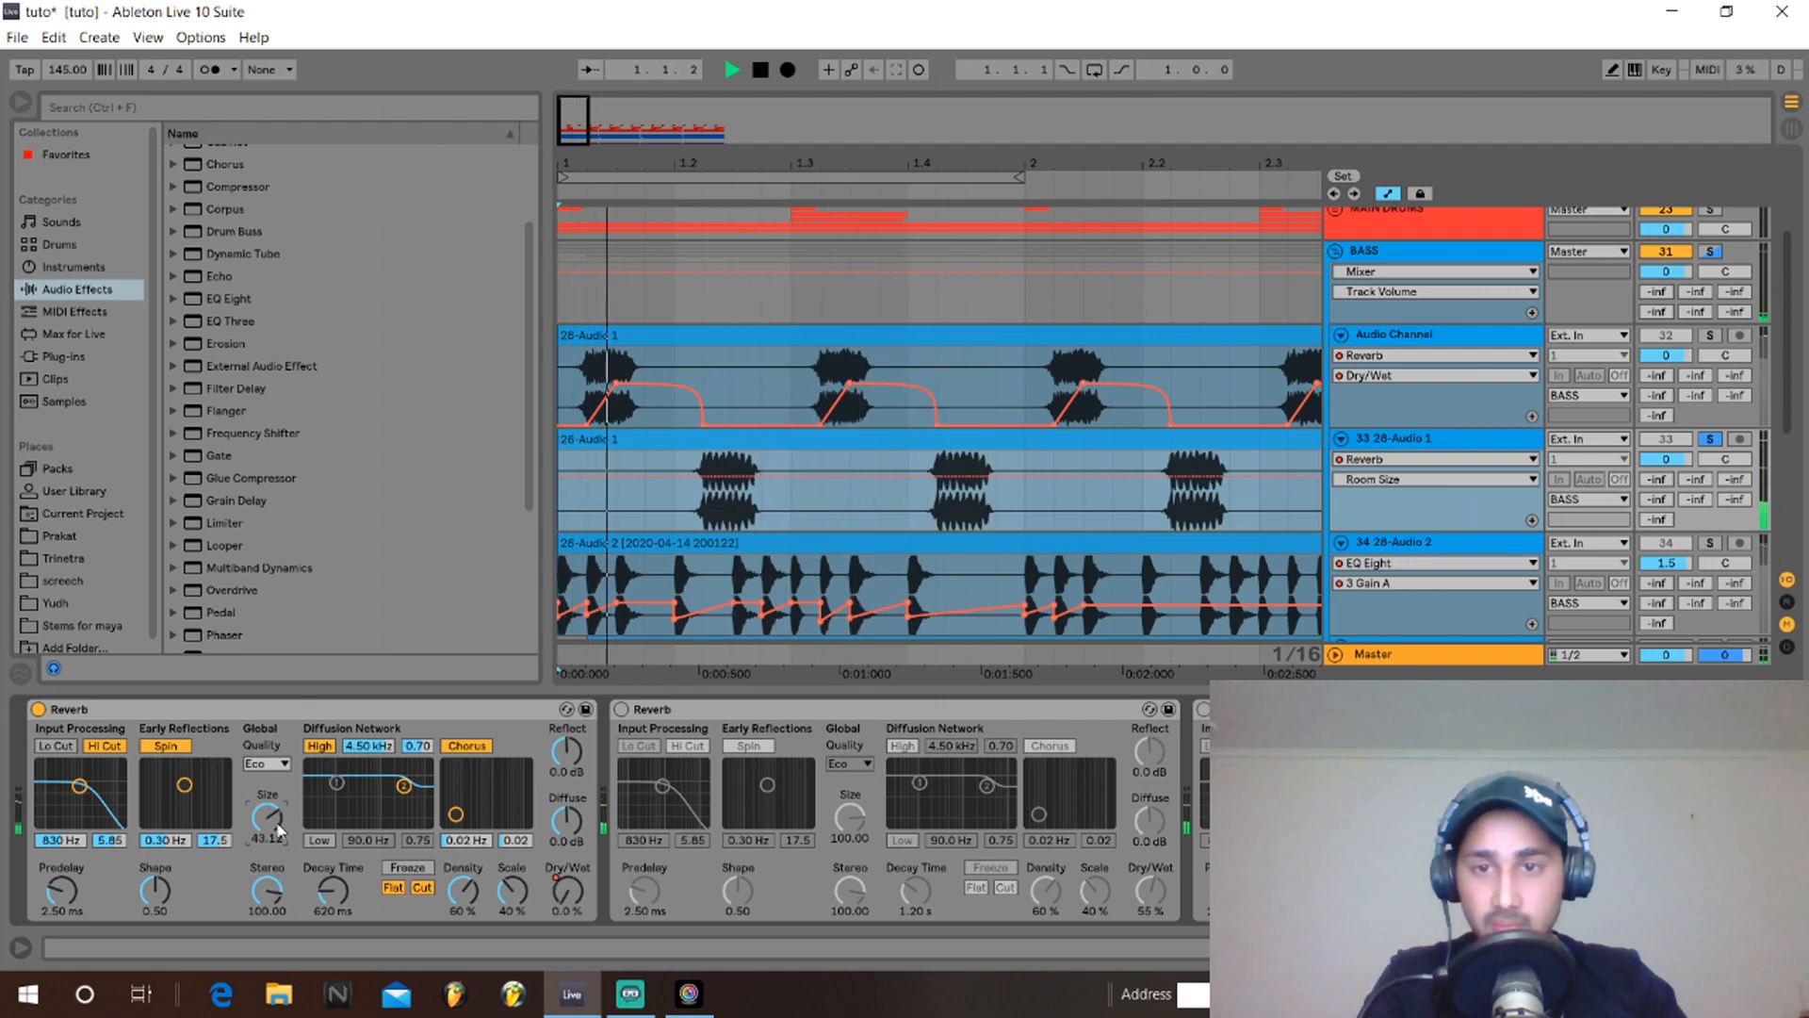
{"action": "key", "text": "space"}
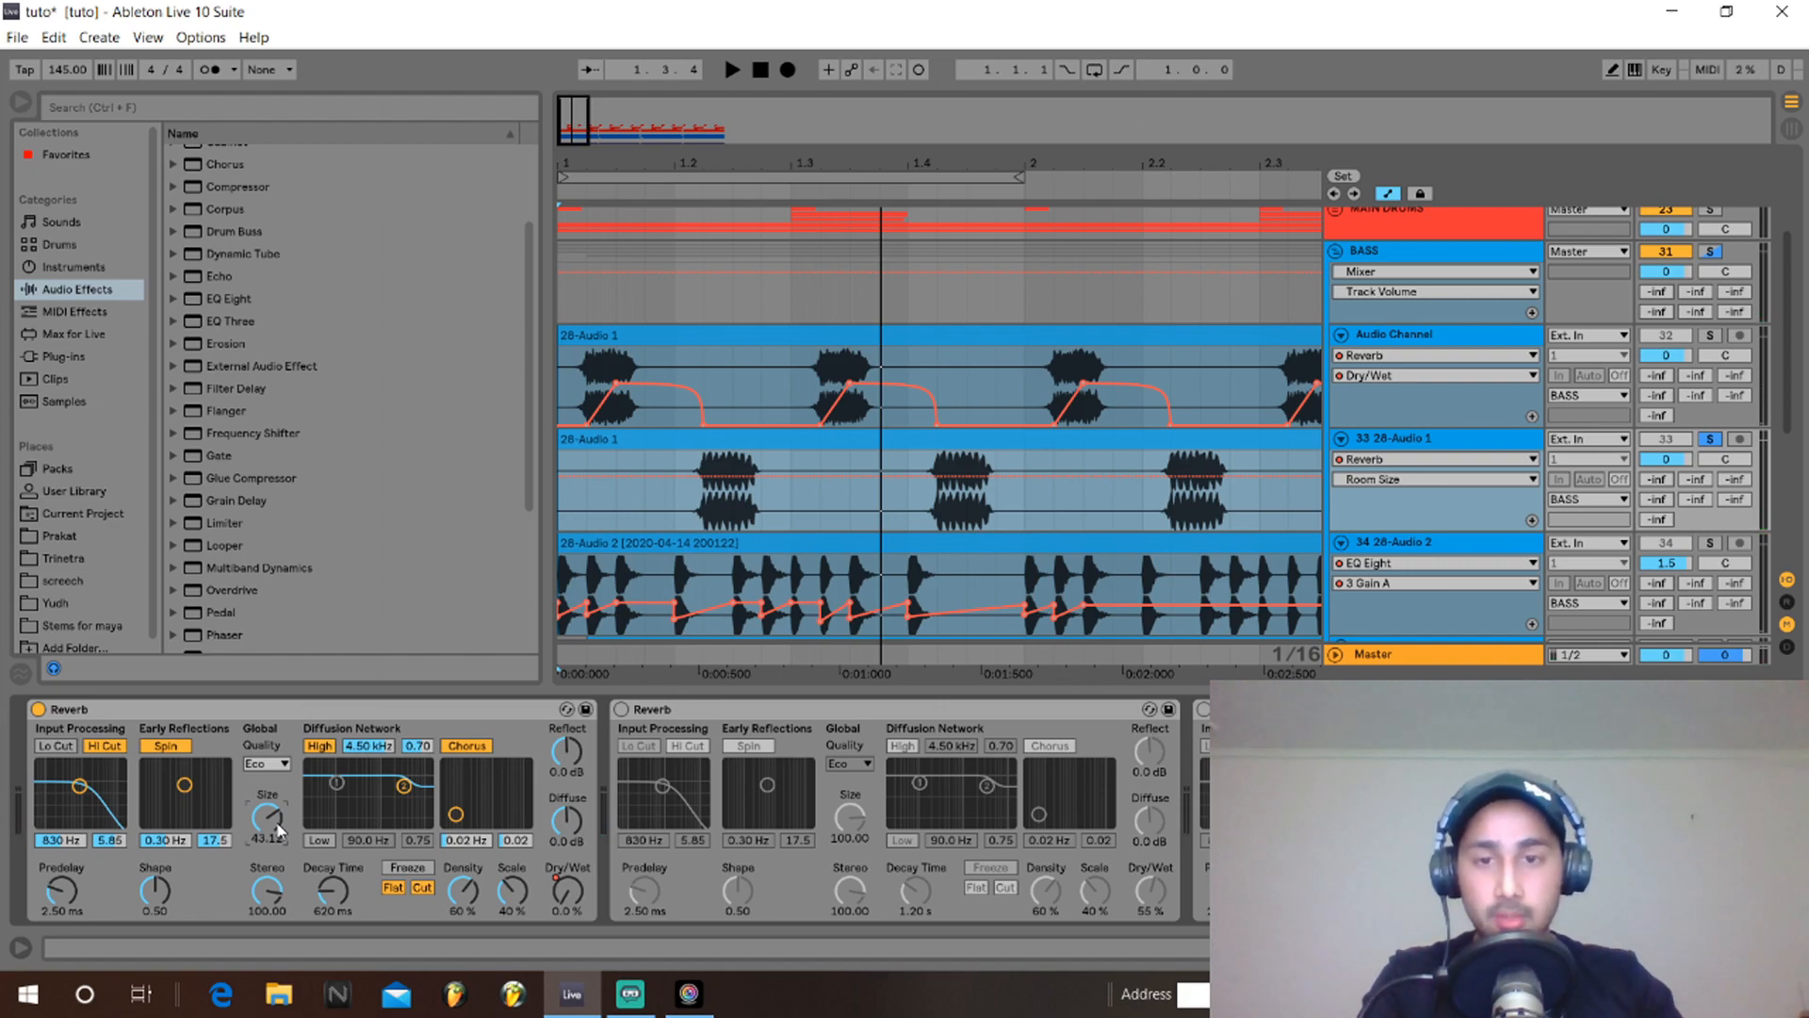
Fold all three Reverb devices in the 33 28-Audio 1 device chain.
{"action": "double_click", "coordinate": [456, 709]}
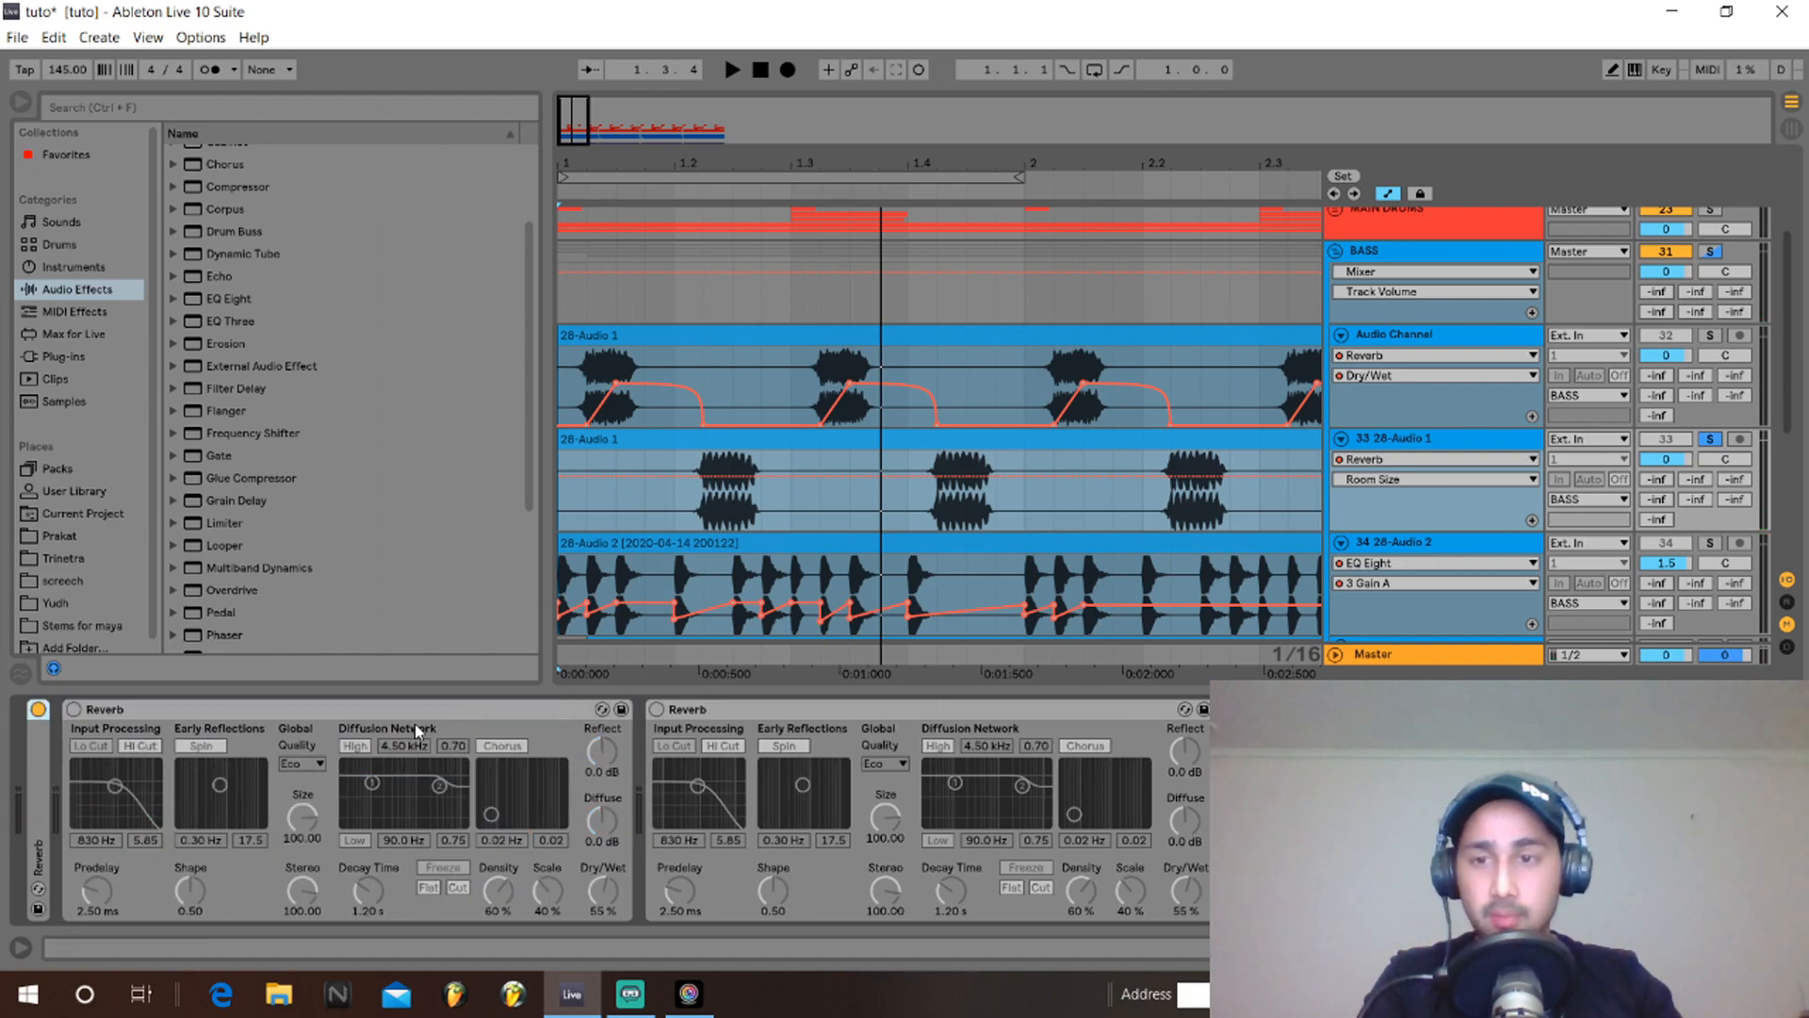
{"action": "double_click", "coordinate": [412, 712]}
{"action": "double_click", "coordinate": [410, 711]}
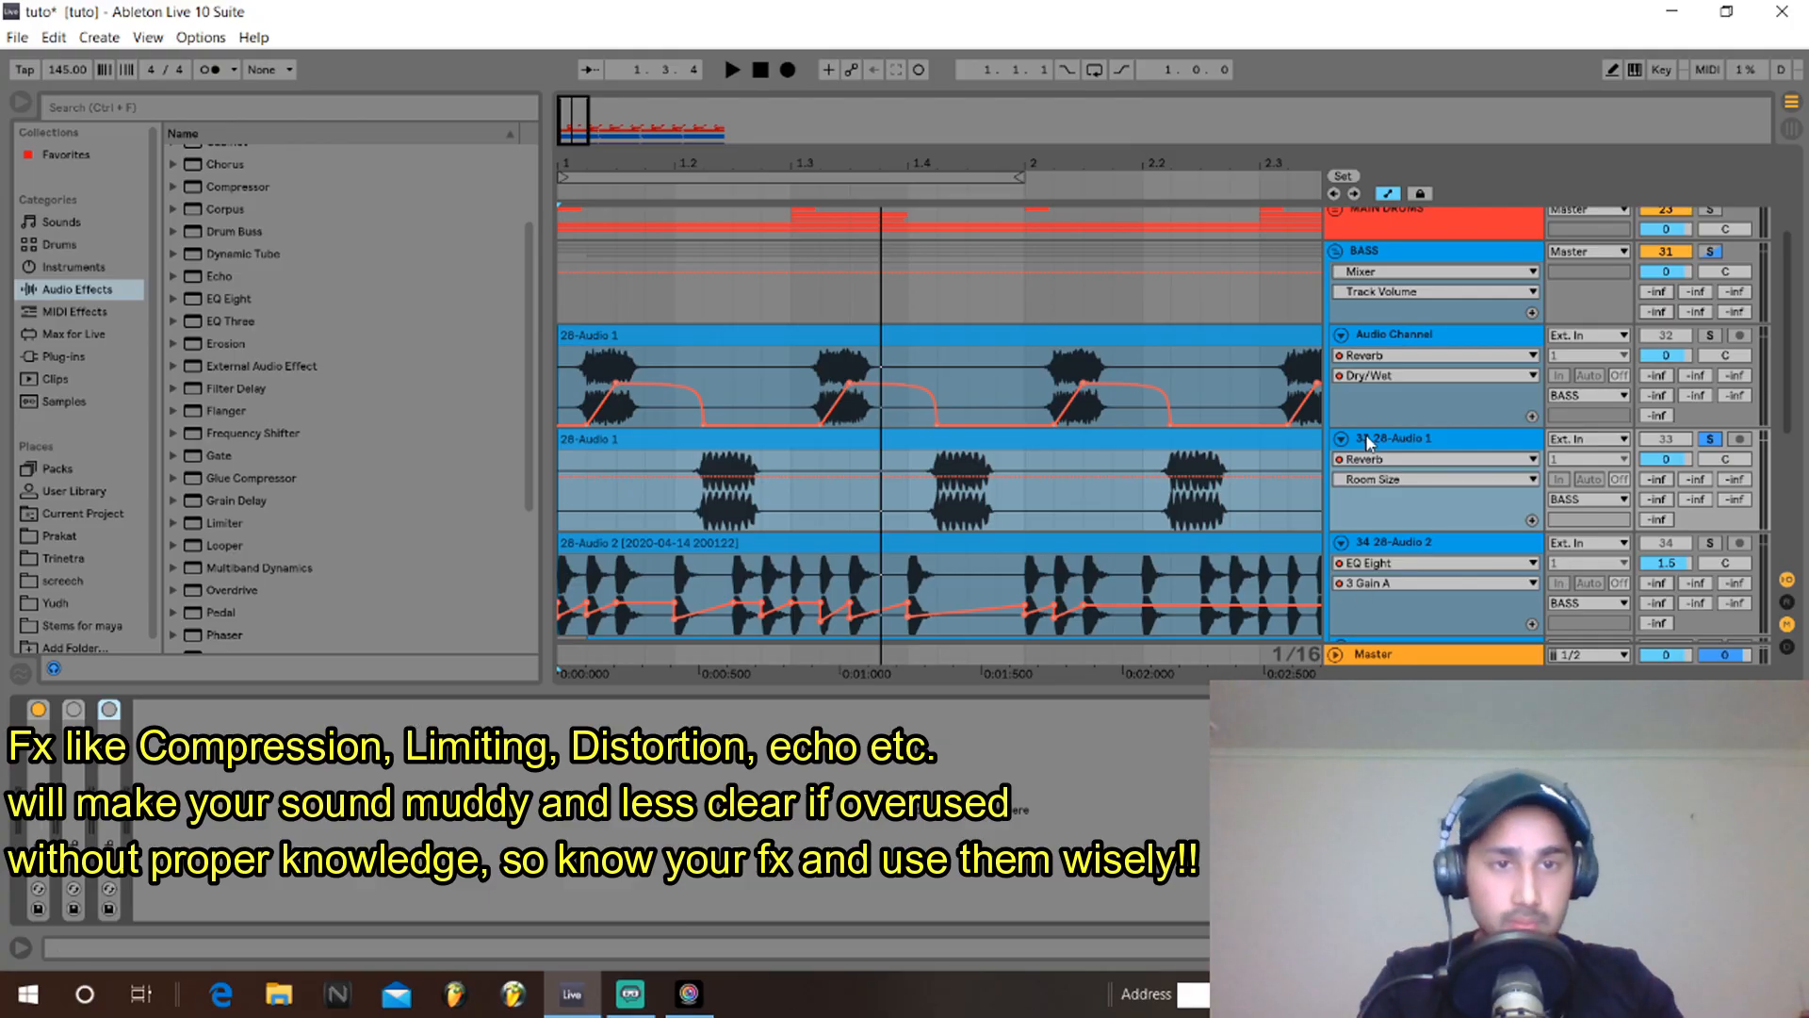
Collapse the BASS group and expand the SUB group to show its tracks.
{"action": "scroll", "coordinate": [1360, 471], "scroll_direction": "up", "scroll_amount": 2}
{"action": "left_click", "coordinate": [1336, 323]}
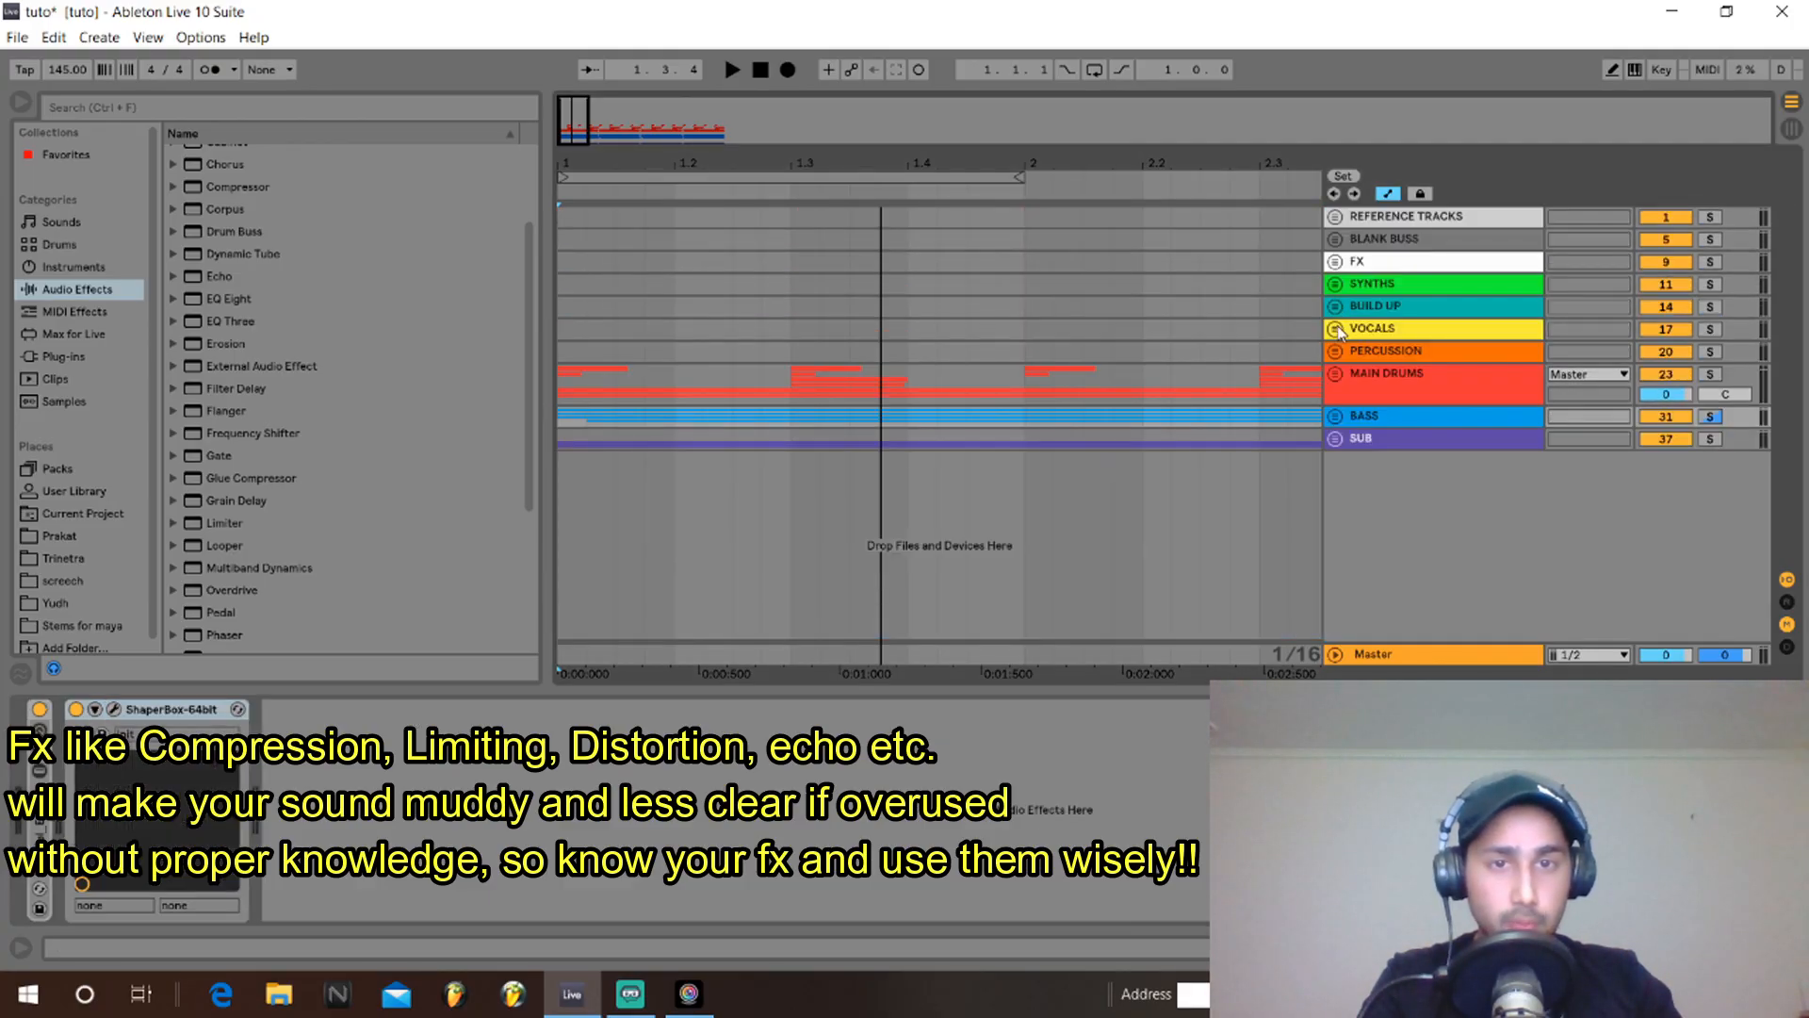
{"action": "left_click", "coordinate": [1334, 439]}
{"action": "scroll", "coordinate": [1371, 465], "scroll_direction": "down", "scroll_amount": 4}
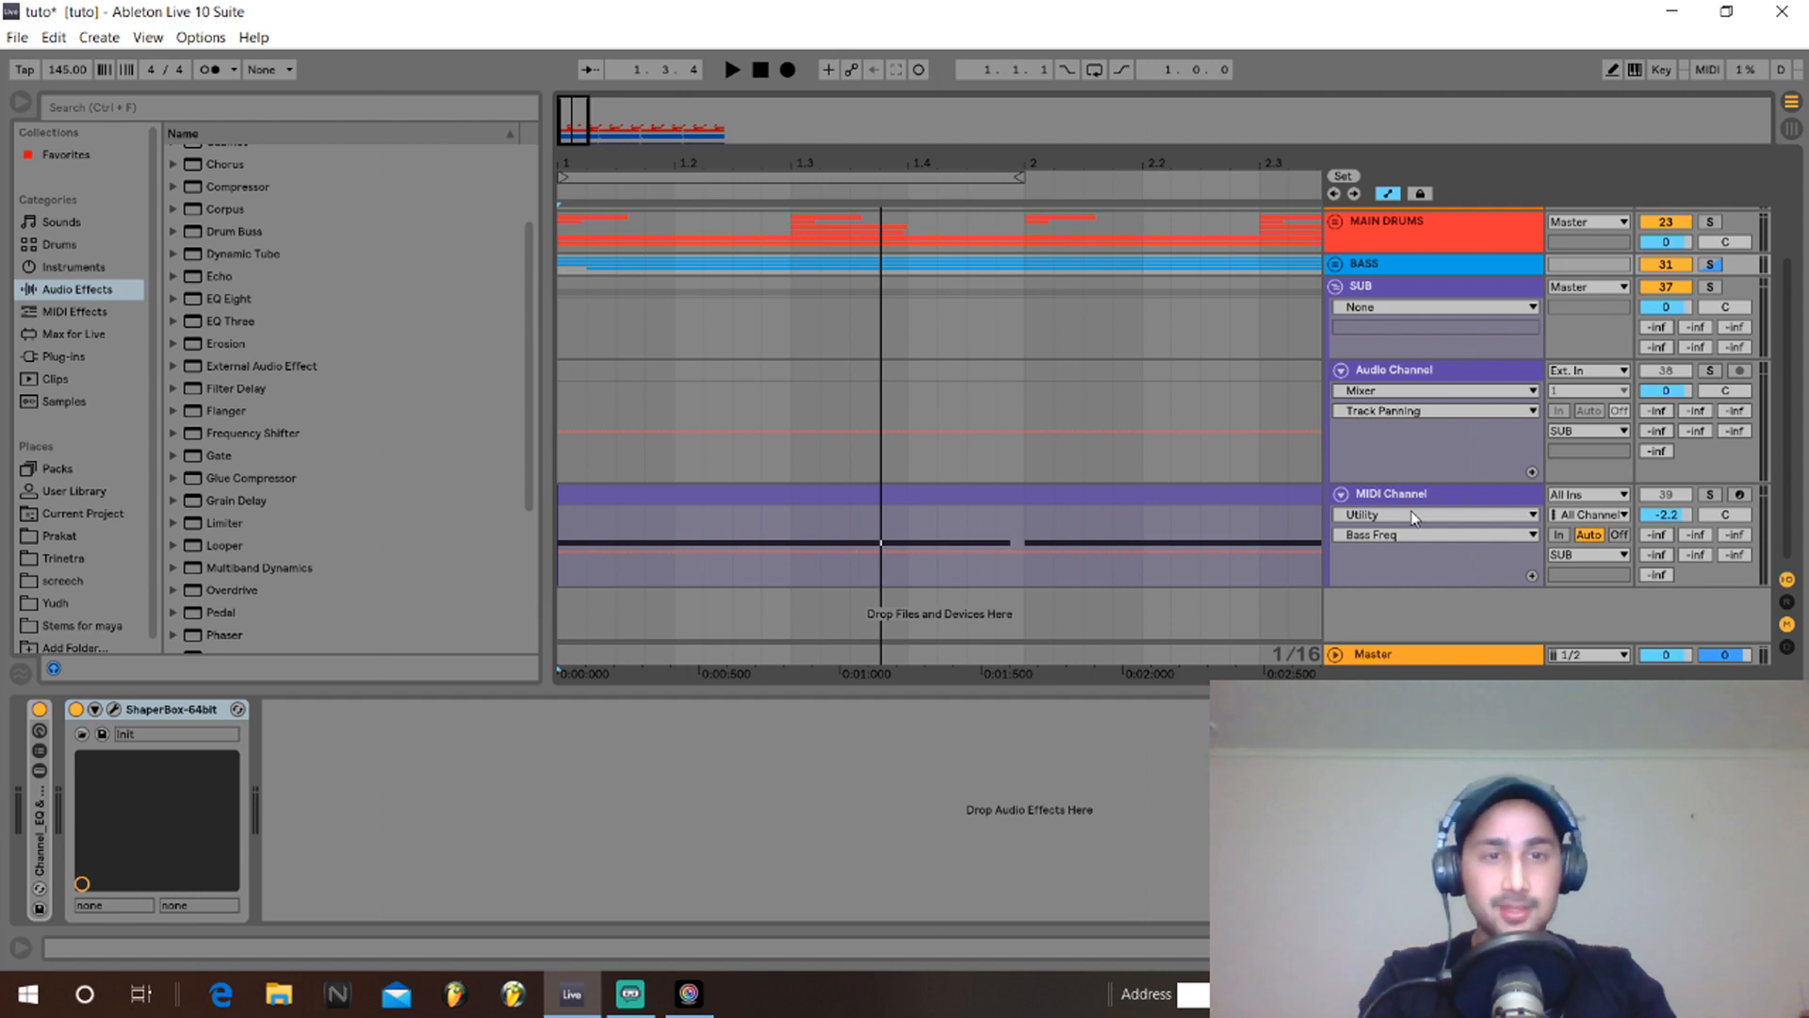
Solo the MIDI Channel in the SUB group and audition the sub bass from the start.
{"action": "left_click", "coordinate": [1709, 494]}
{"action": "key", "text": "space"}
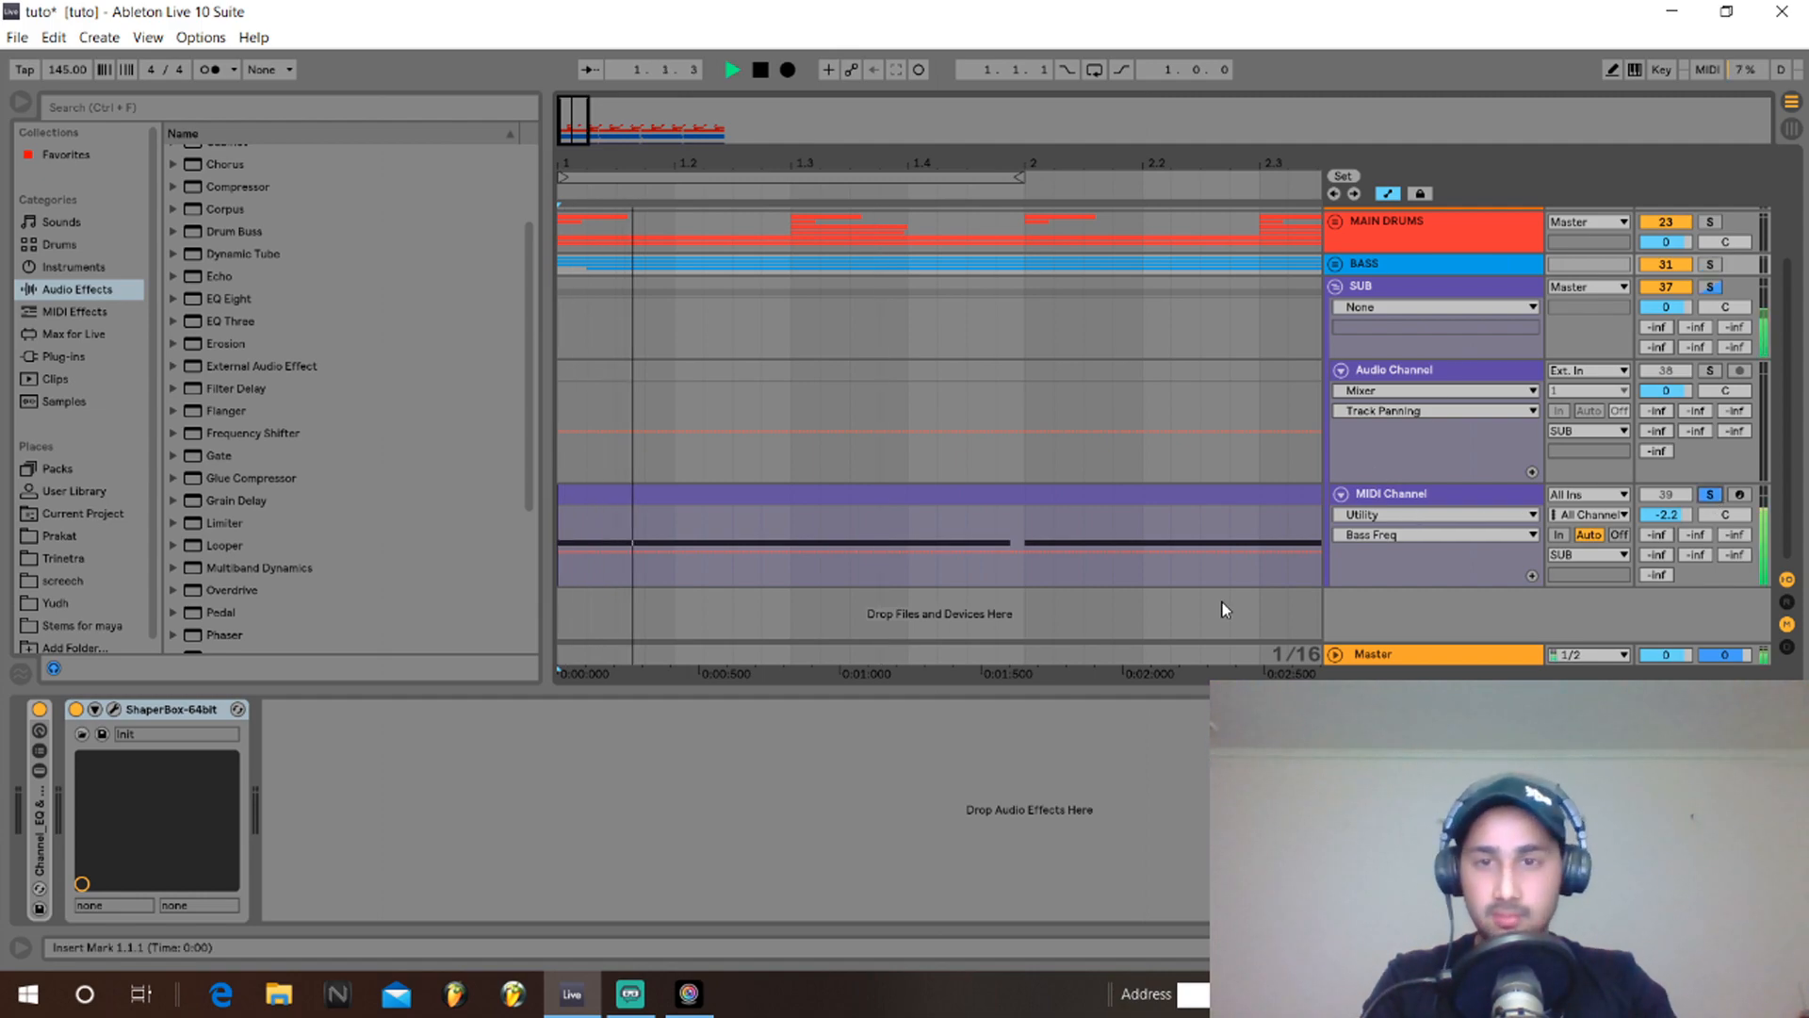
{"action": "key", "text": "space"}
{"action": "key", "text": "space"}
{"action": "key", "text": "space"}
{"action": "key", "text": "space"}
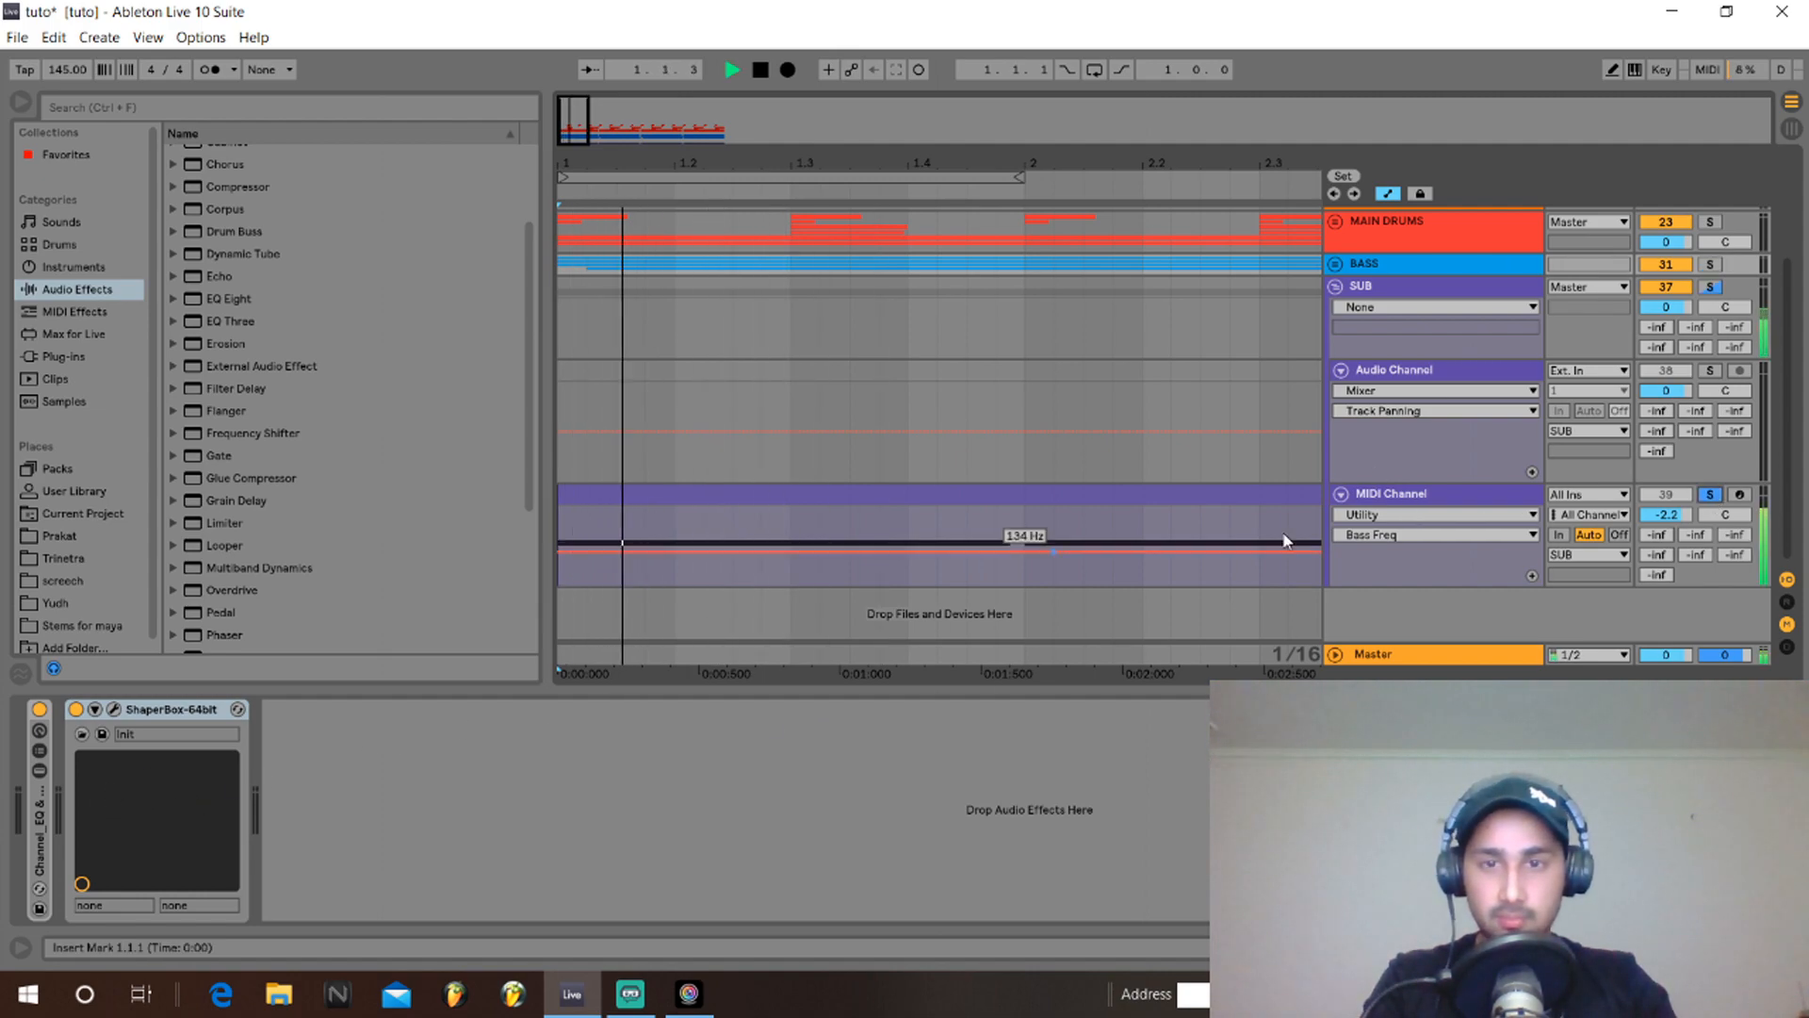
{"action": "key", "text": "space"}
{"action": "left_click", "coordinate": [1463, 514]}
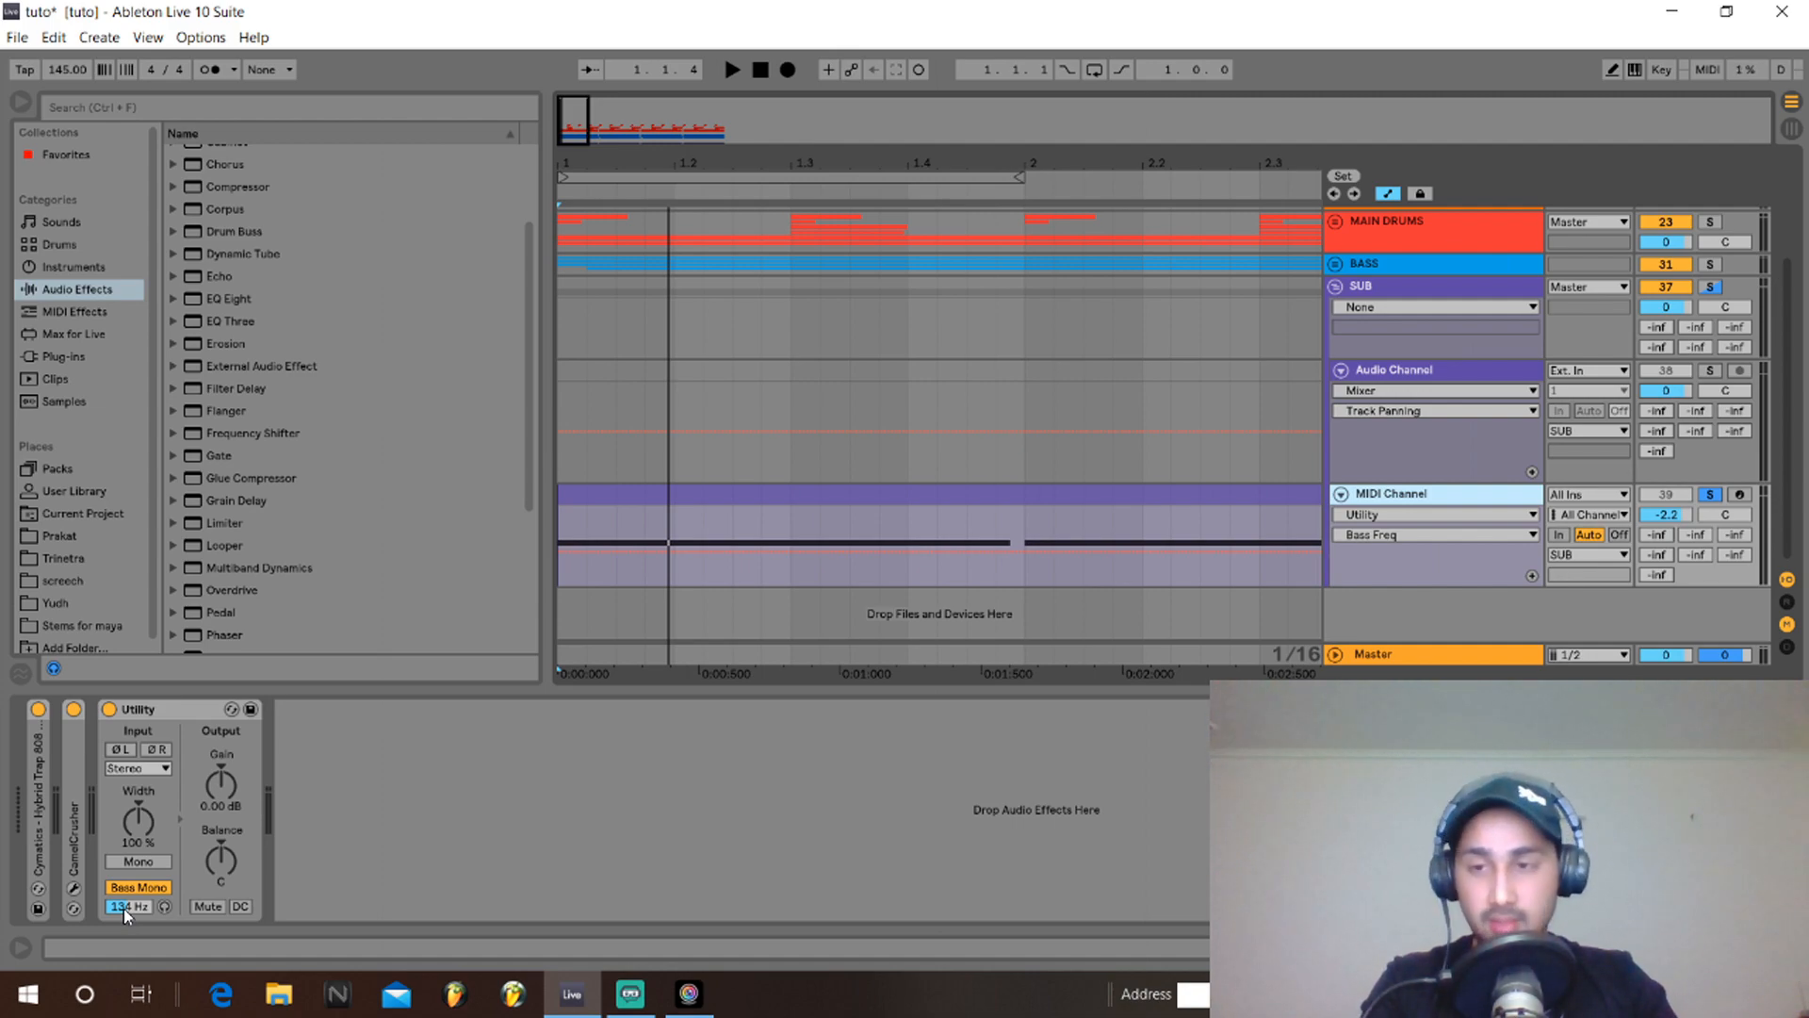
{"action": "double_click", "coordinate": [166, 708]}
{"action": "scroll", "coordinate": [1203, 446], "scroll_direction": "up", "scroll_amount": 3}
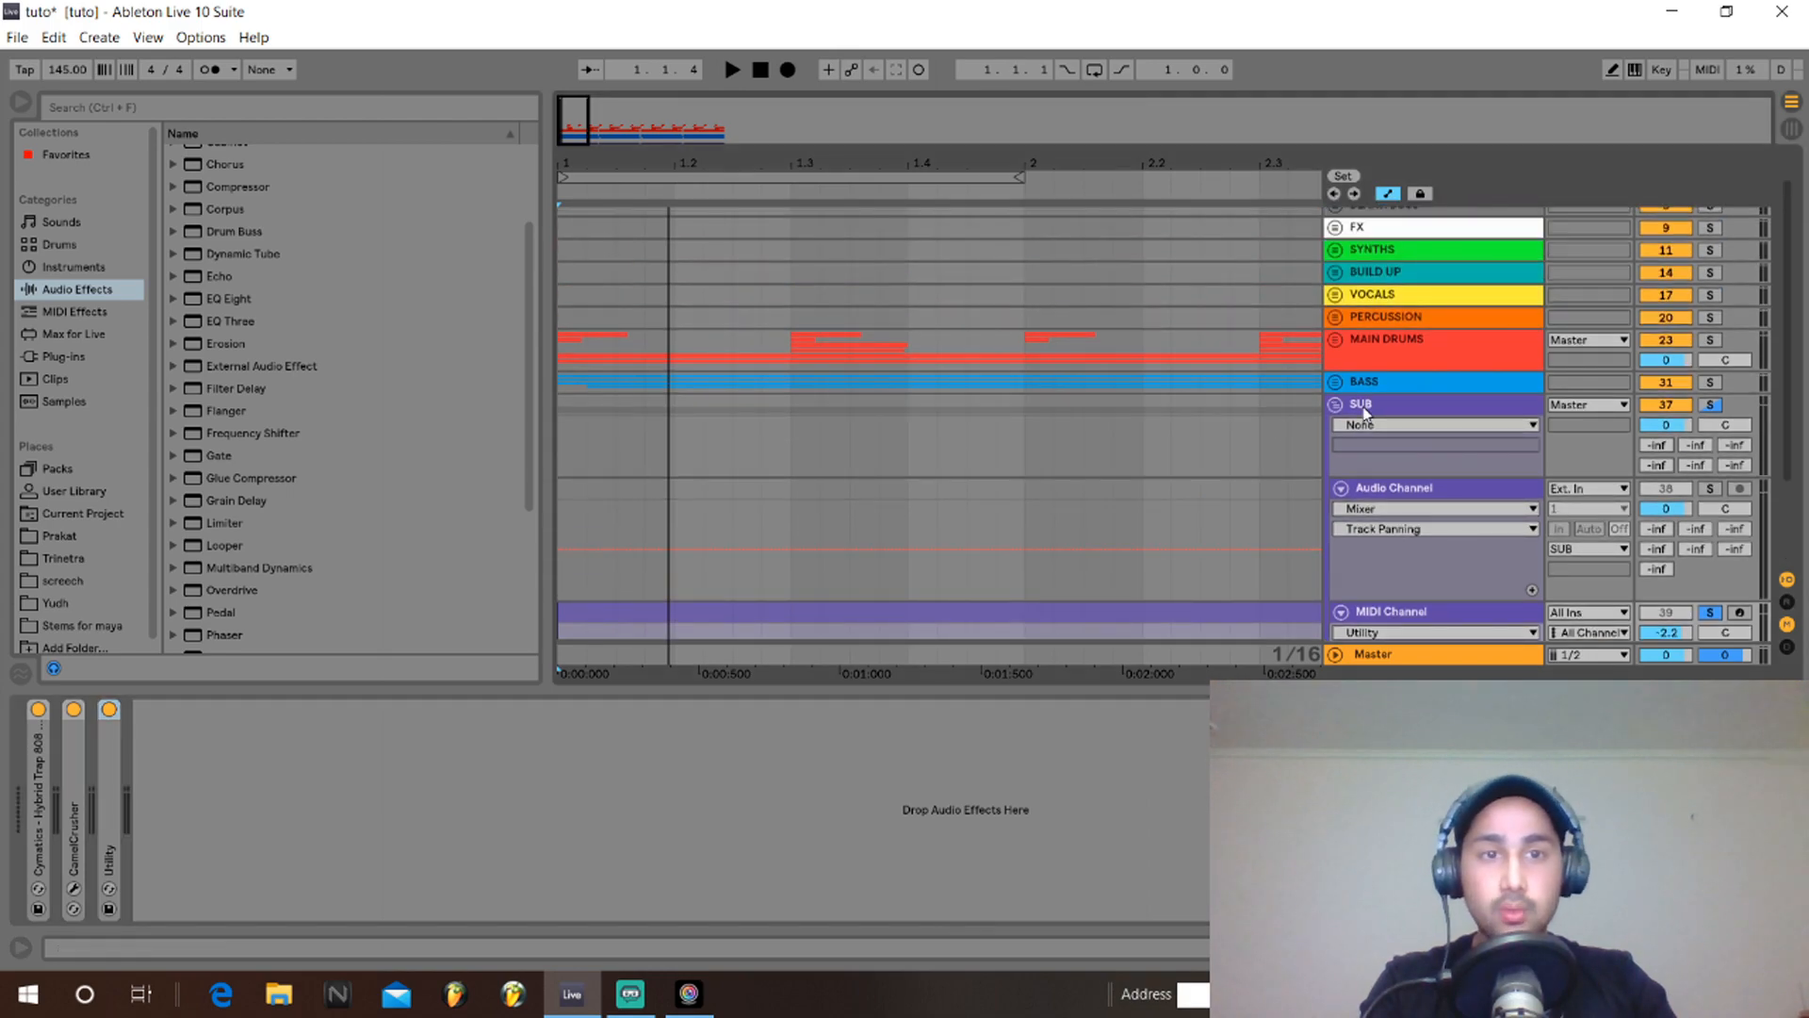
{"action": "left_click", "coordinate": [1338, 381]}
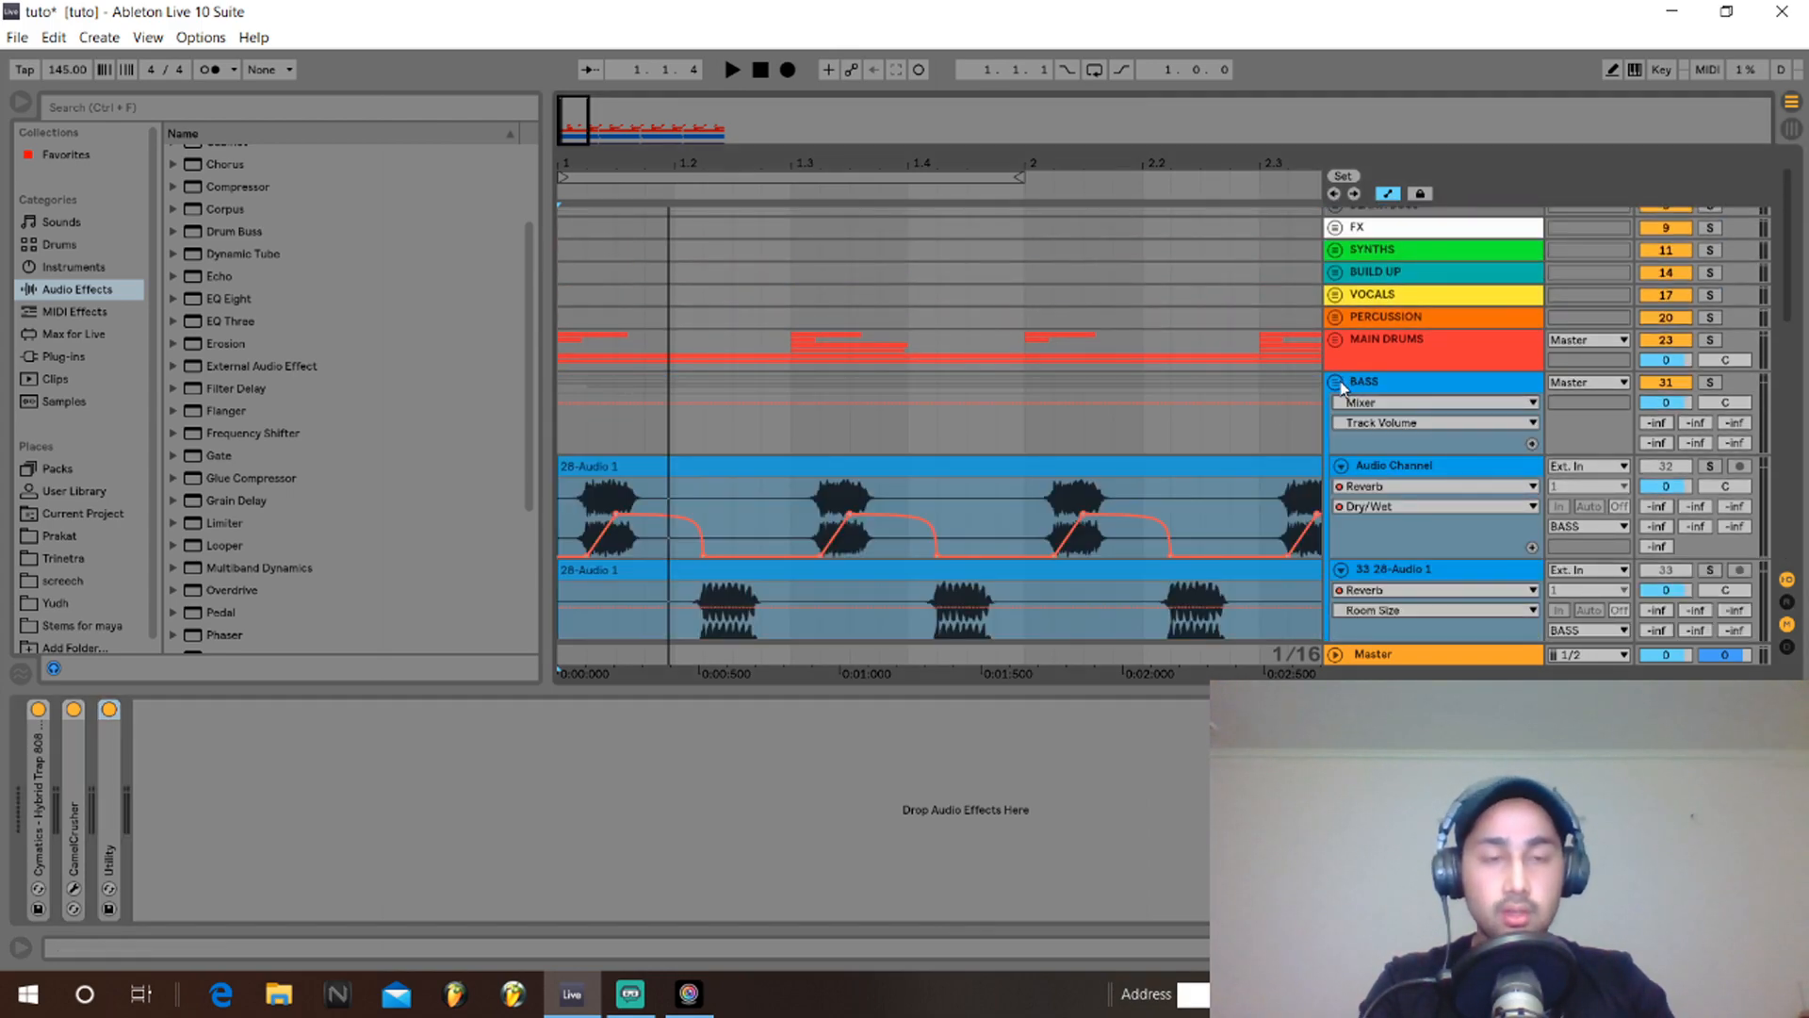
{"action": "left_click", "coordinate": [1373, 464]}
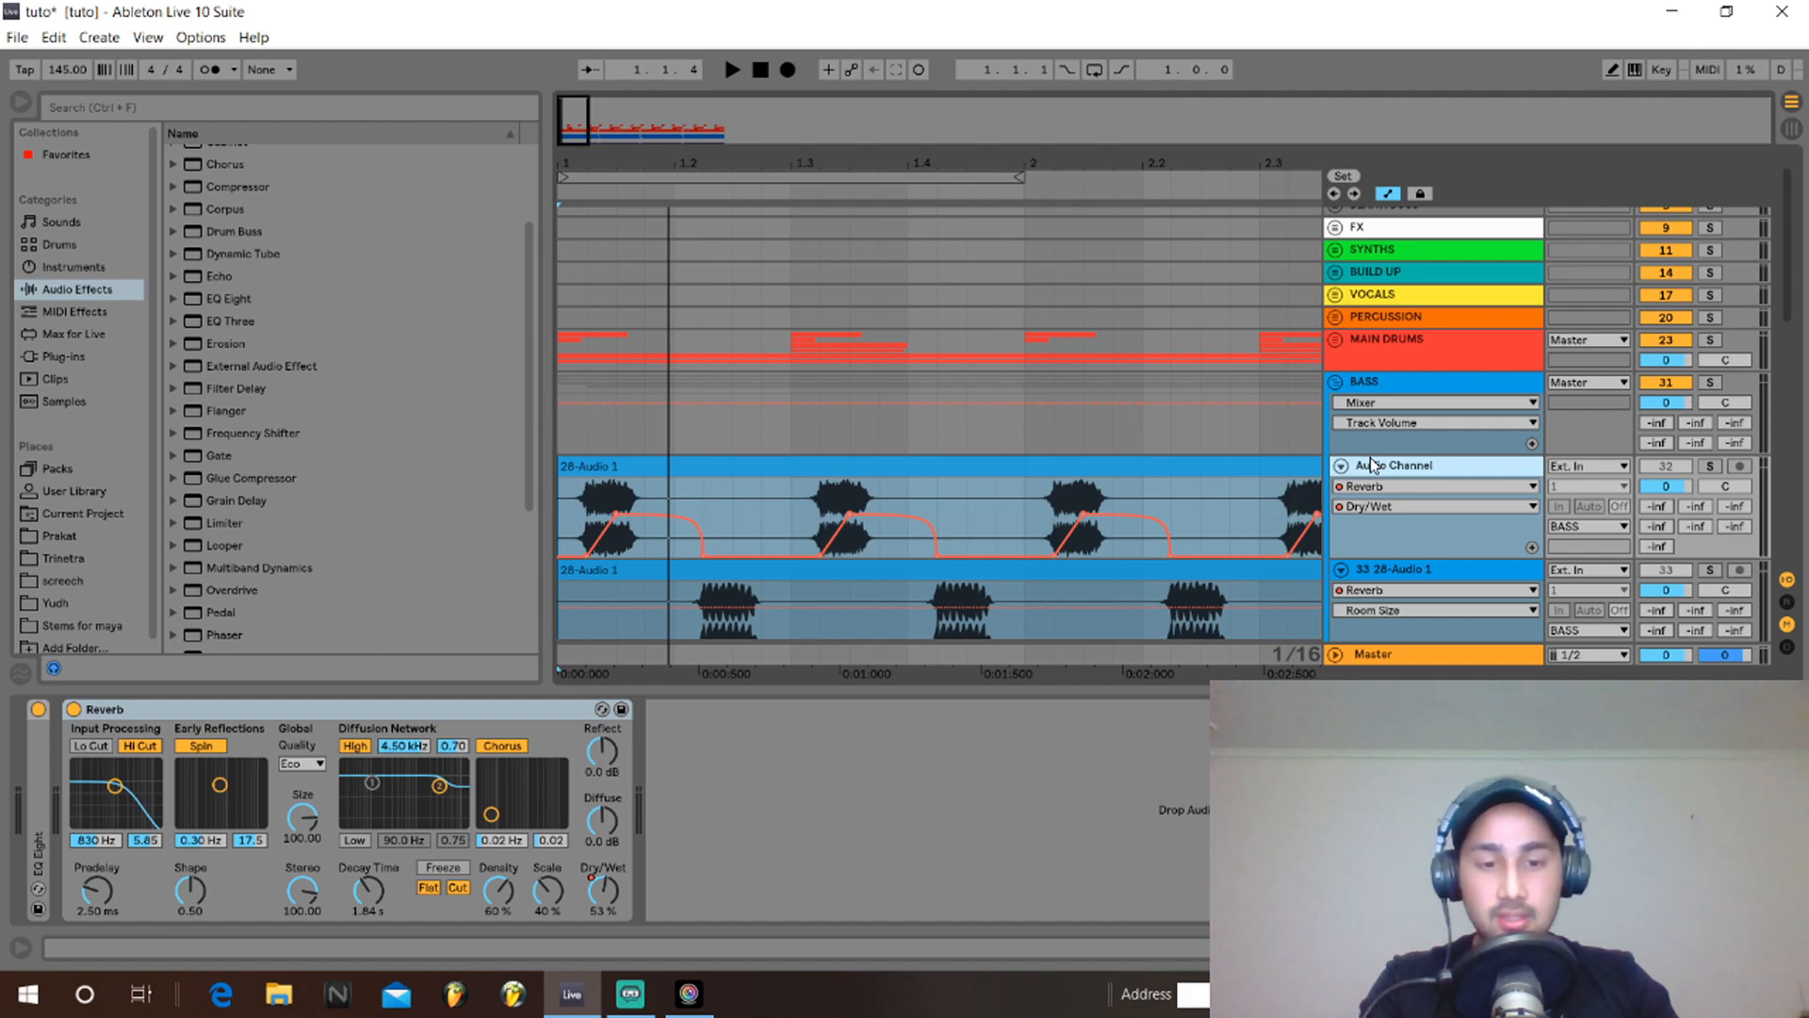
{"action": "scroll", "coordinate": [1372, 464], "scroll_direction": "down", "scroll_amount": 1}
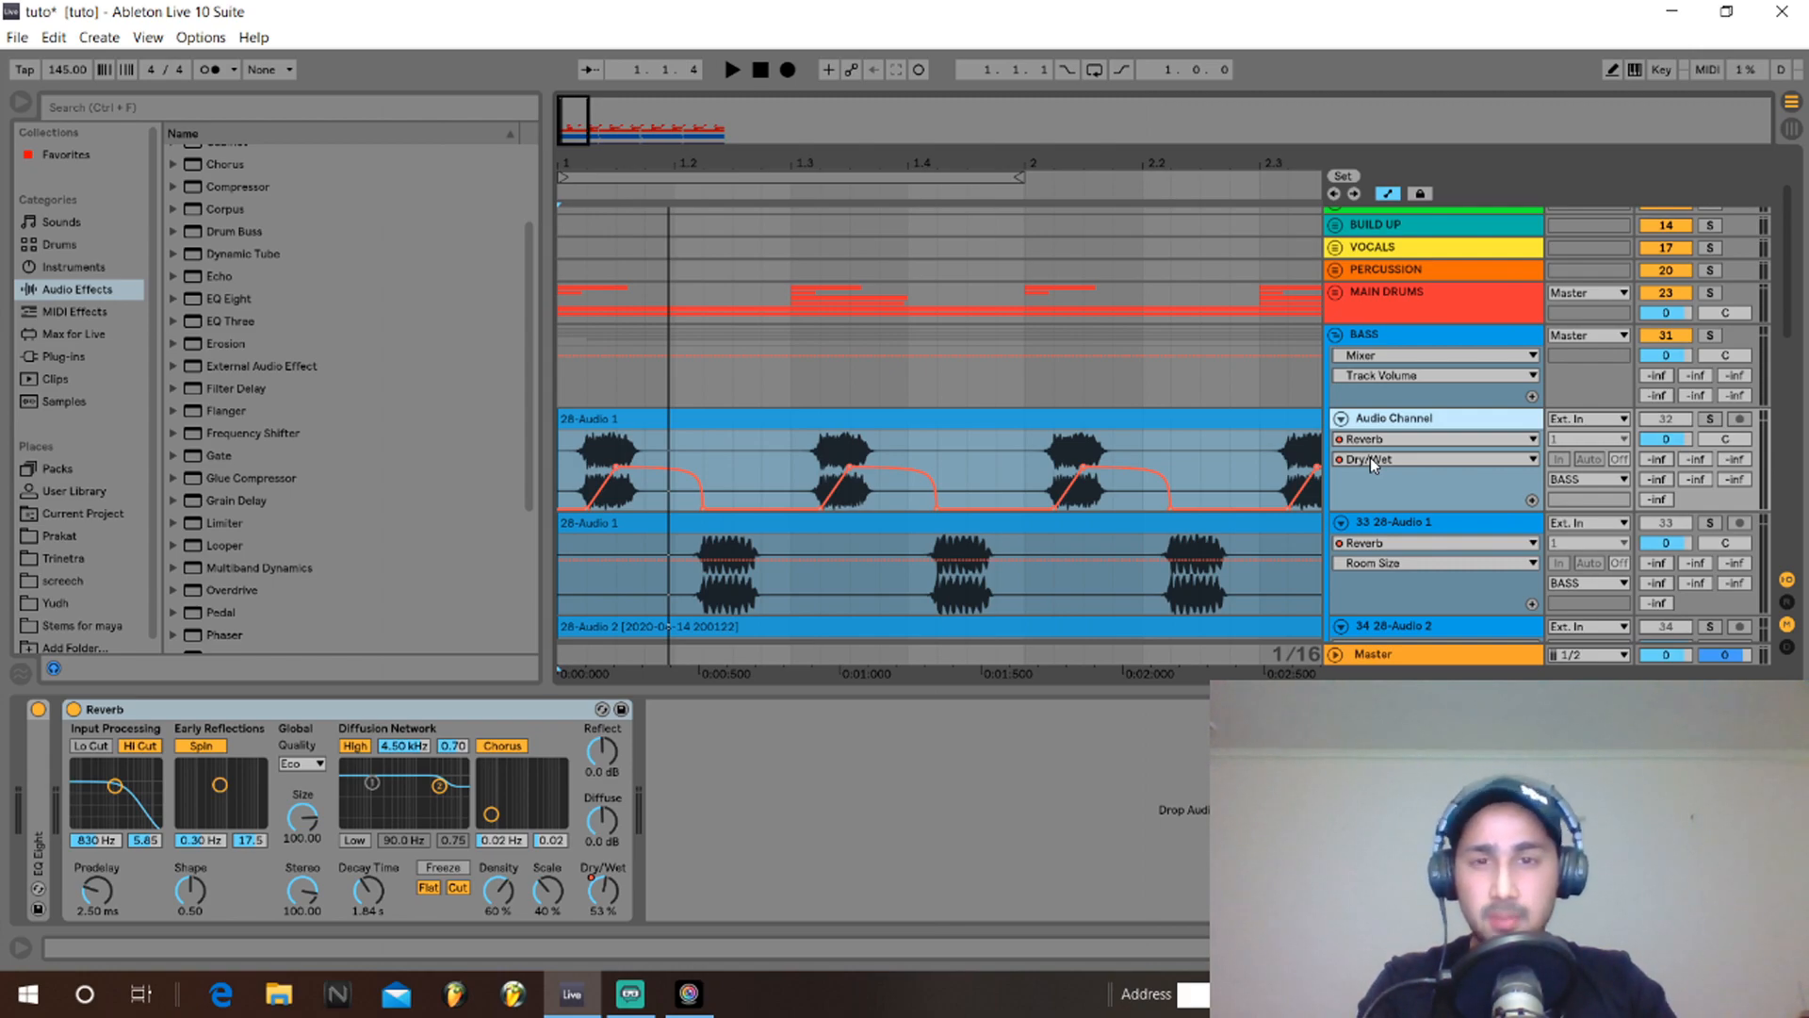
{"action": "scroll", "coordinate": [1370, 456], "scroll_direction": "down", "scroll_amount": 2}
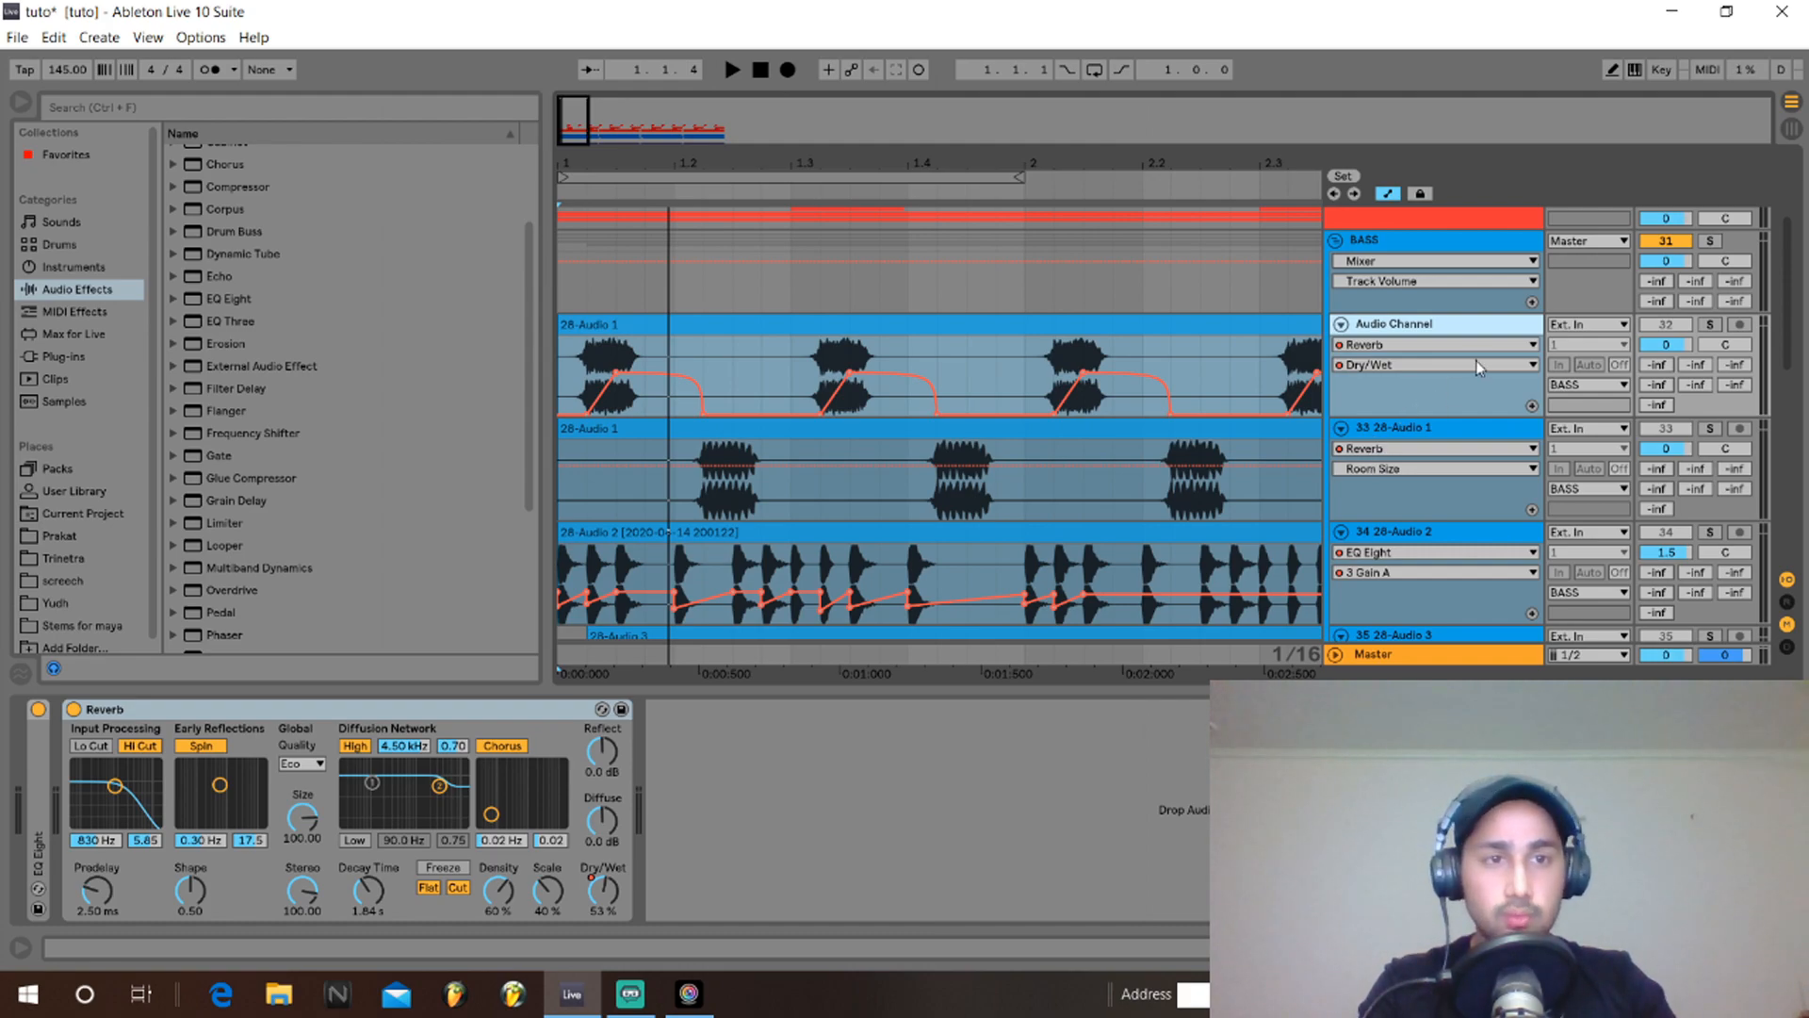
Collapse the BASS and SUB groups to return to the overview of track groups.
{"action": "left_click", "coordinate": [1335, 240]}
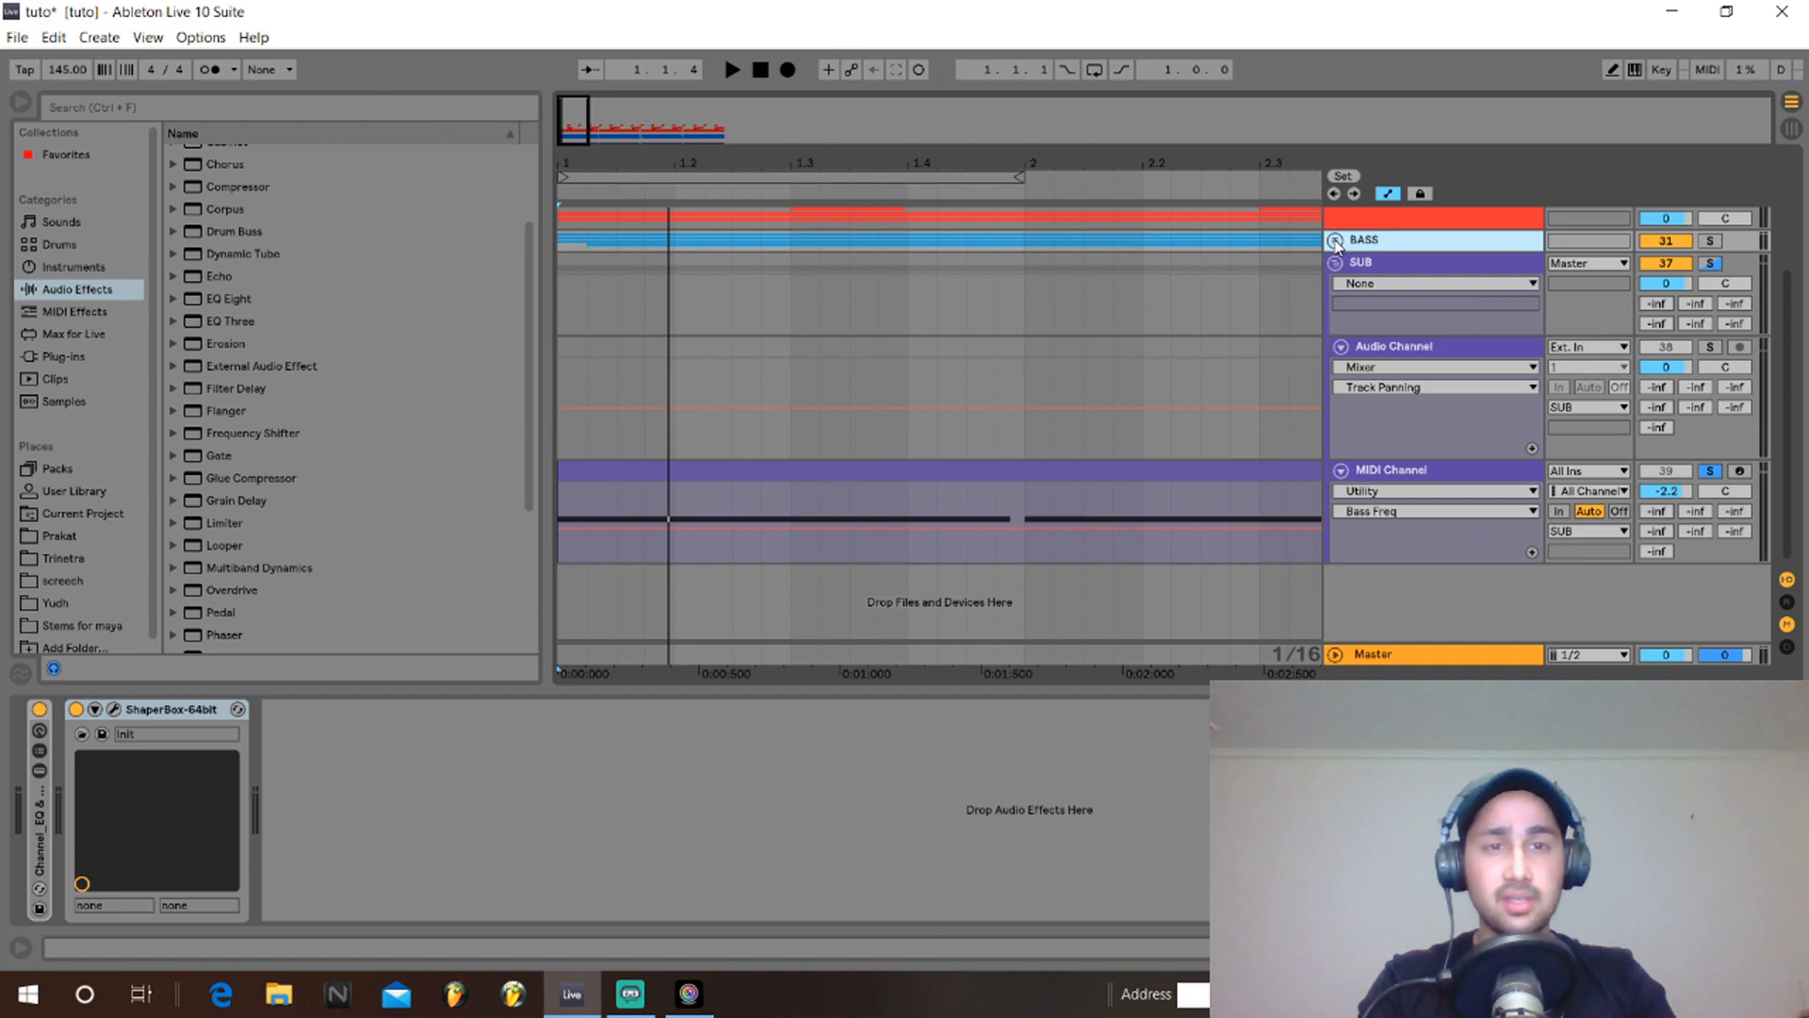
{"action": "scroll", "coordinate": [1336, 243], "scroll_direction": "up", "scroll_amount": 3}
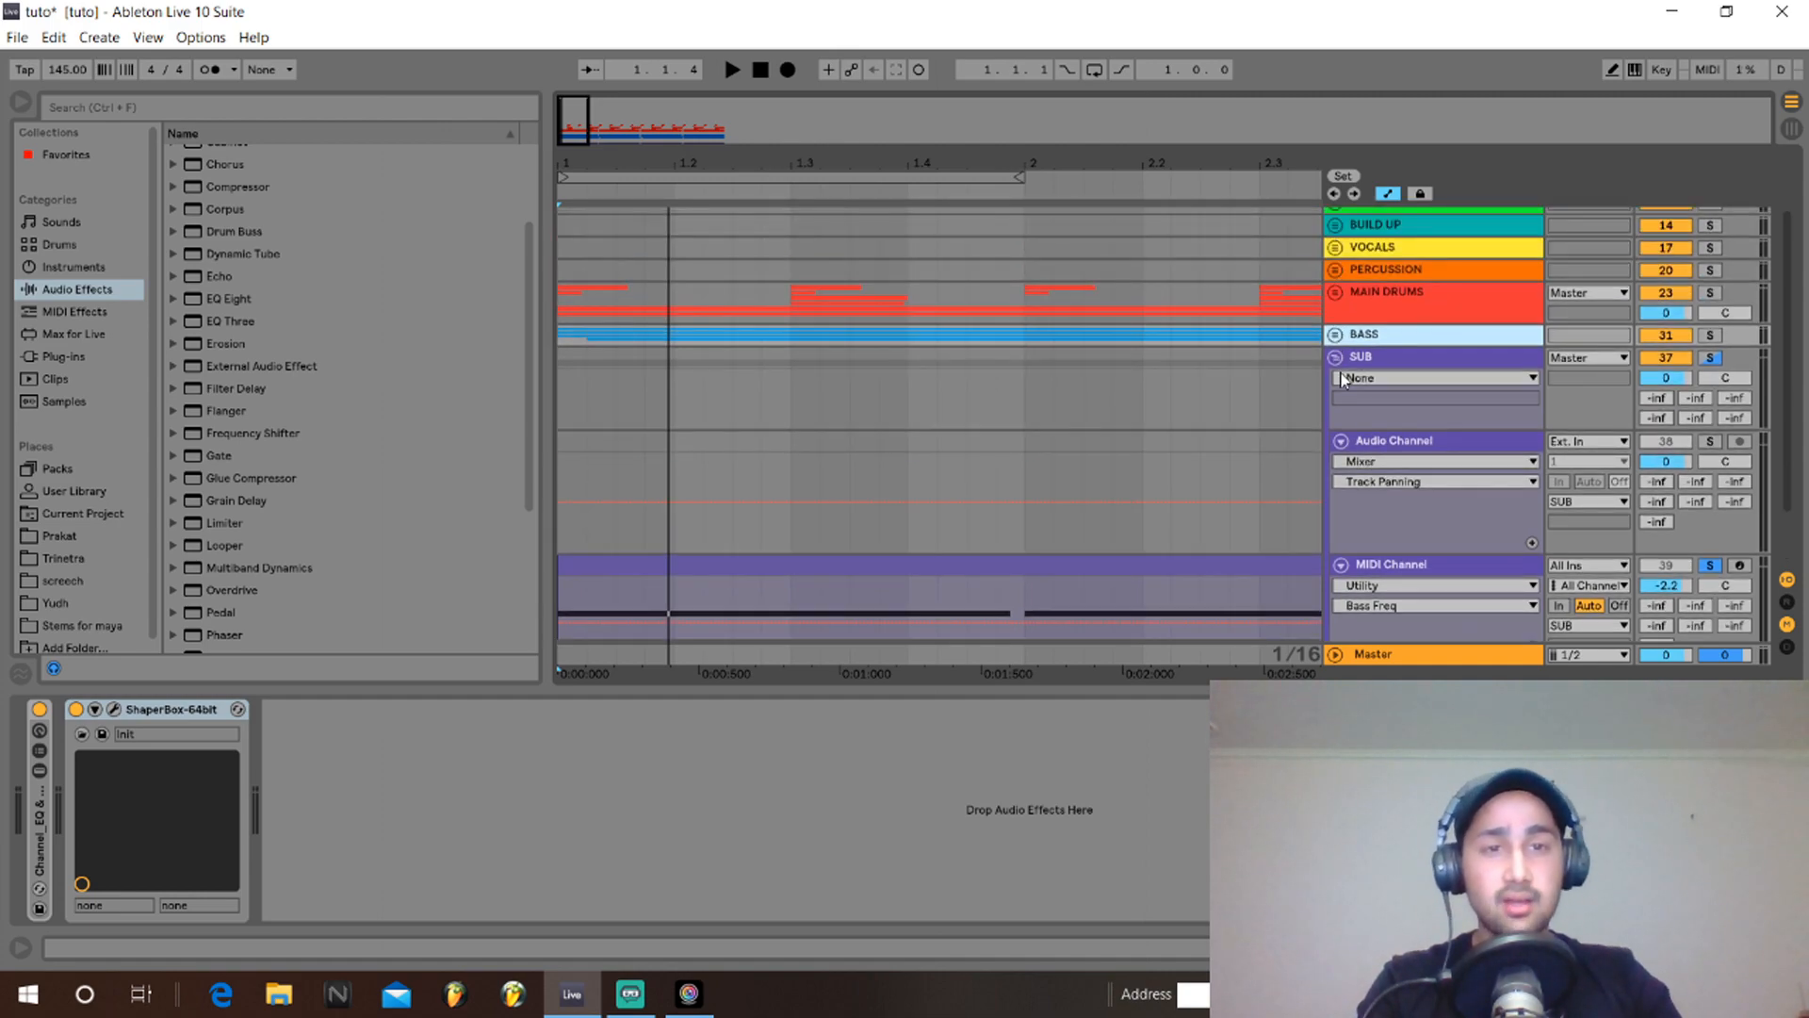
{"action": "left_click", "coordinate": [1337, 355]}
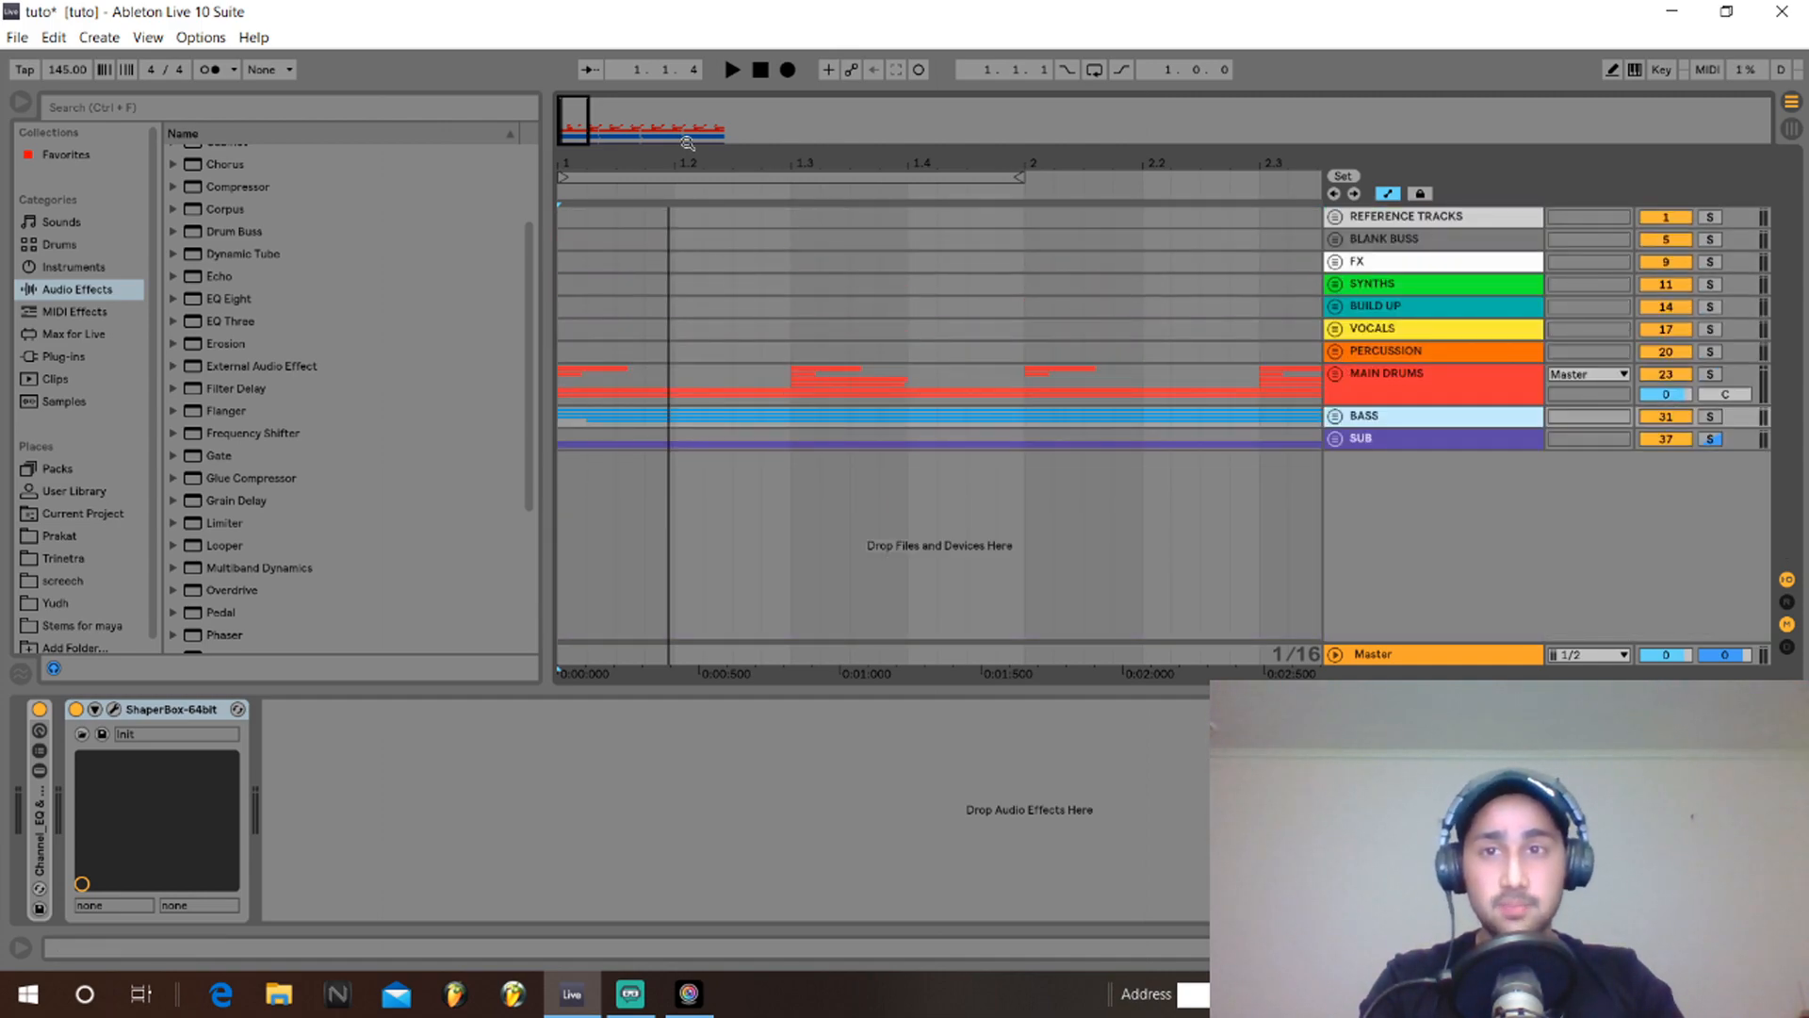
Look through the MAIN DRUMS tracks and expand the BASS group below them.
{"action": "left_click_drag", "start_coordinate": [589, 127], "coordinate": [641, 123]}
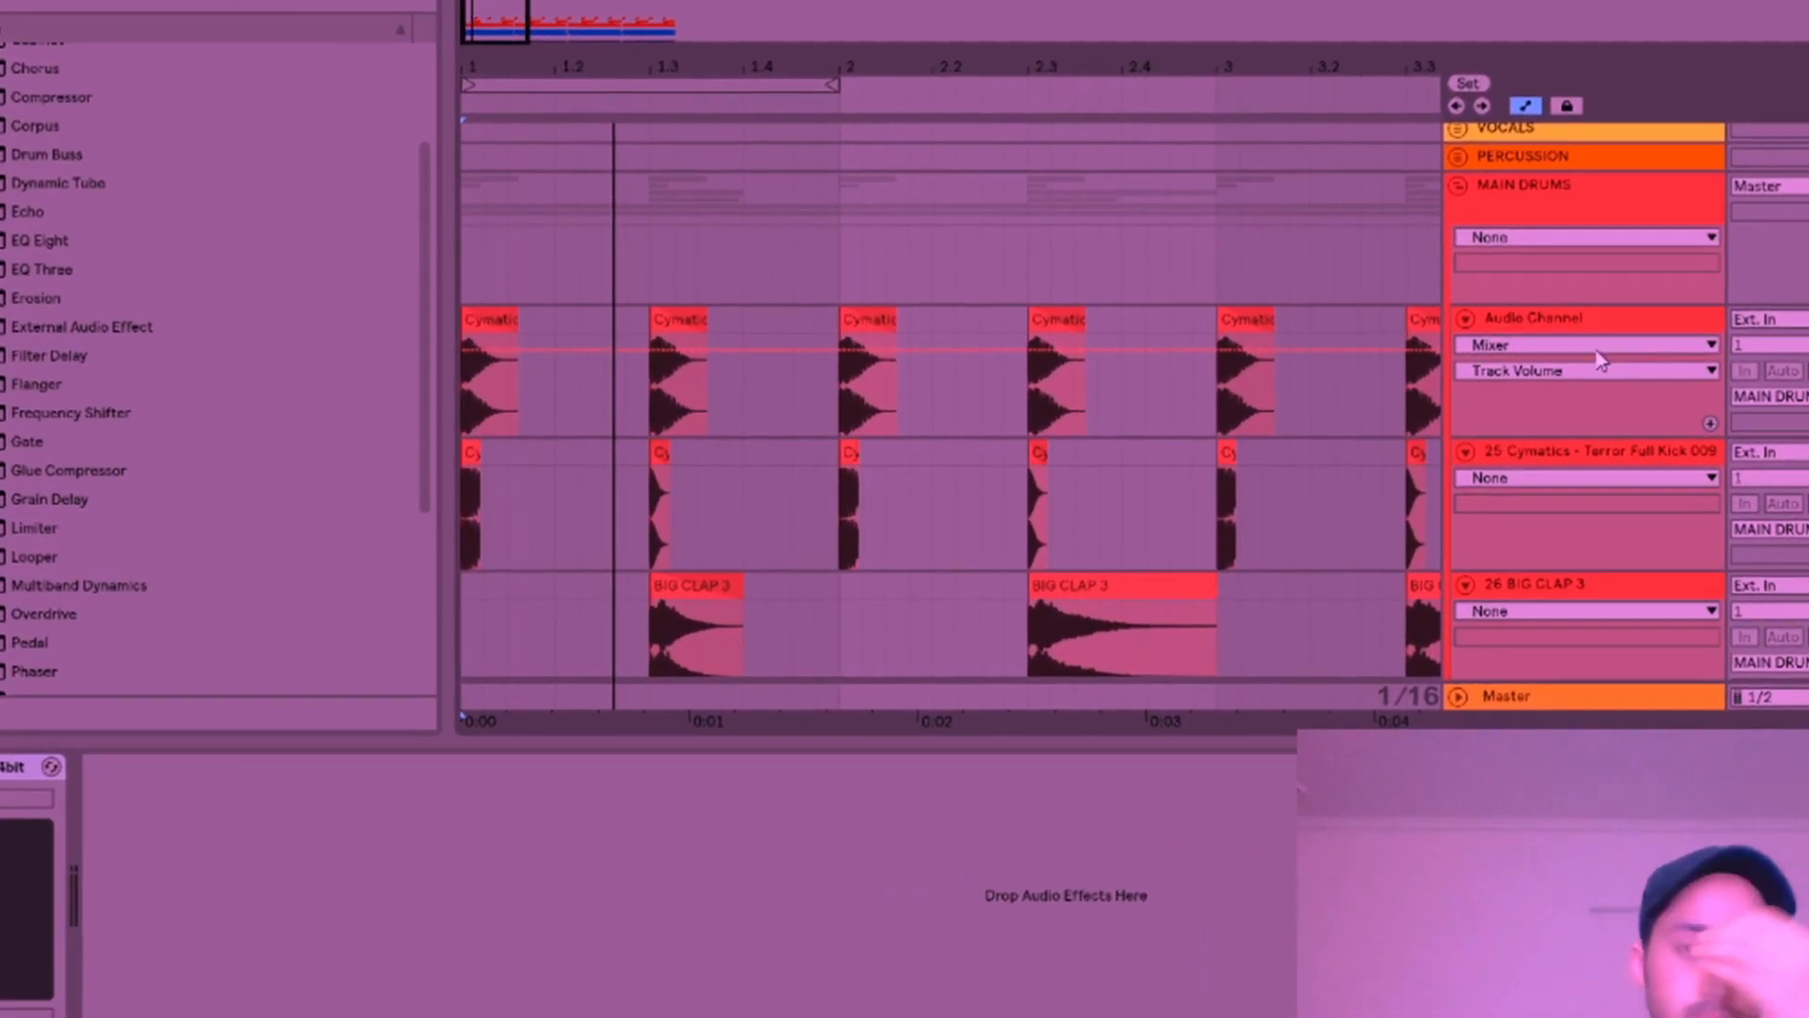
{"action": "scroll", "coordinate": [1540, 379], "scroll_direction": "down", "scroll_amount": 2}
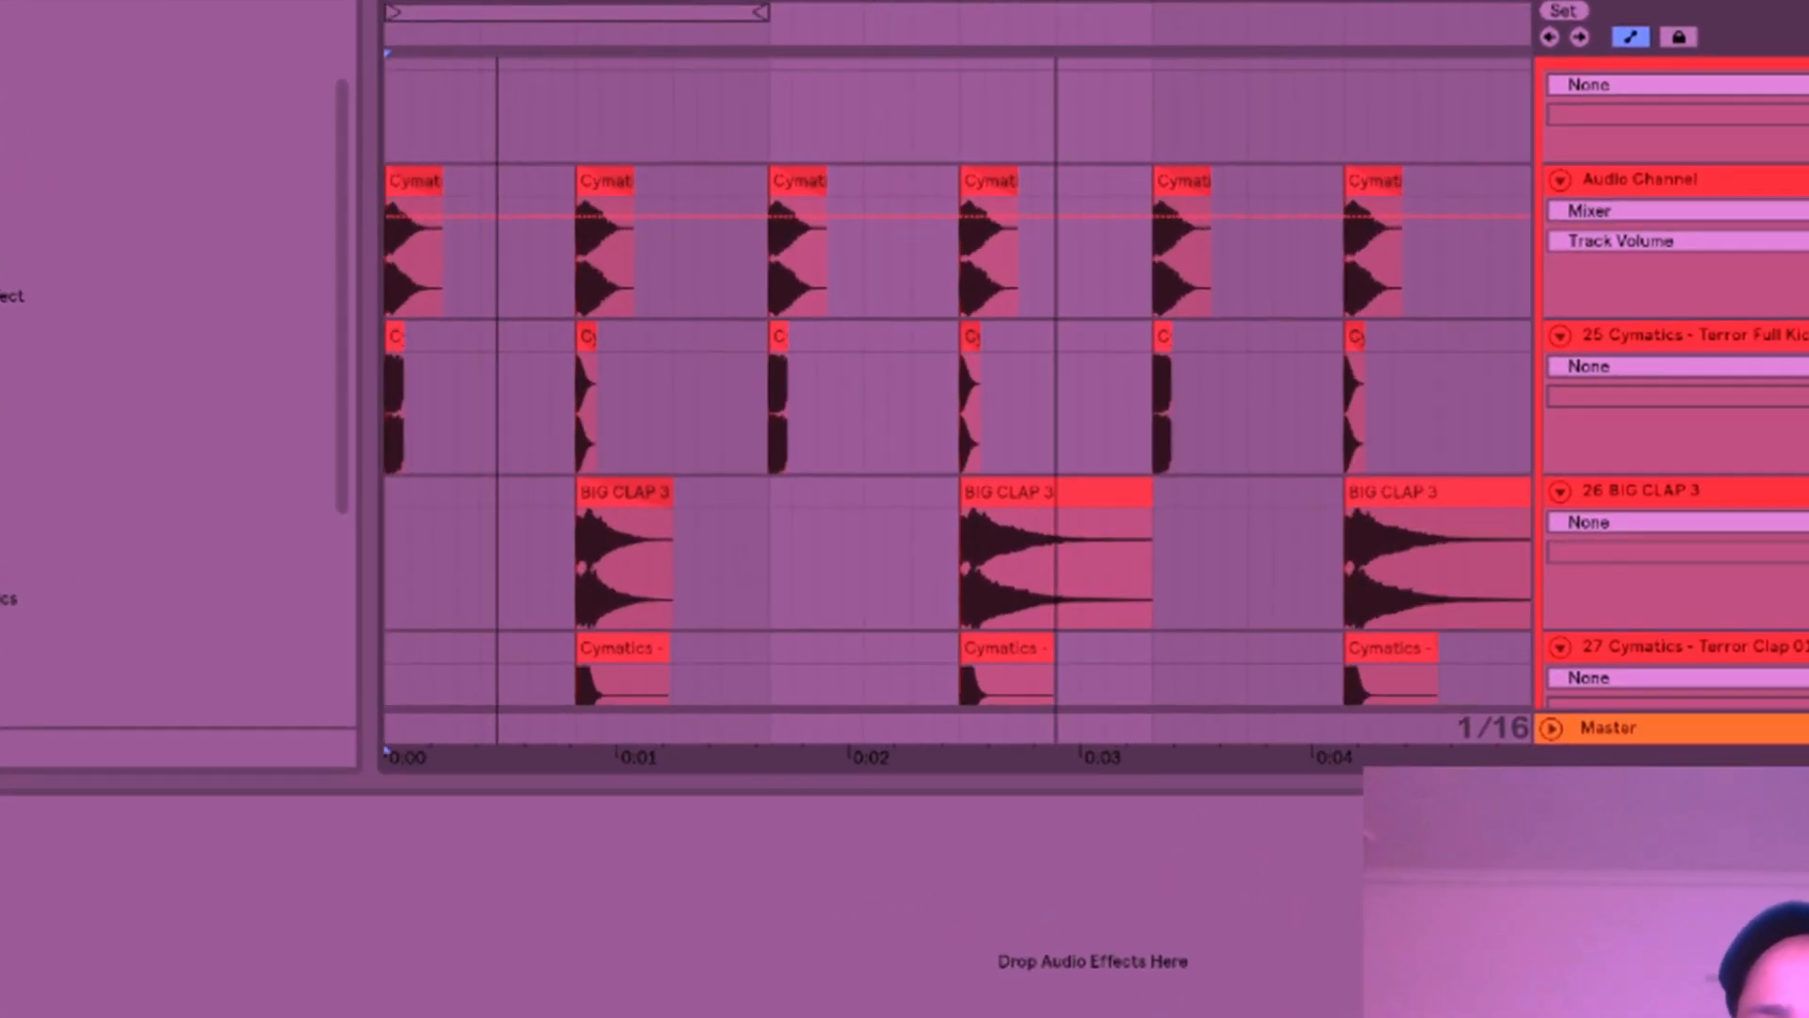
{"action": "scroll", "coordinate": [1469, 565], "scroll_direction": "down", "scroll_amount": 8}
{"action": "left_click", "coordinate": [1552, 575]}
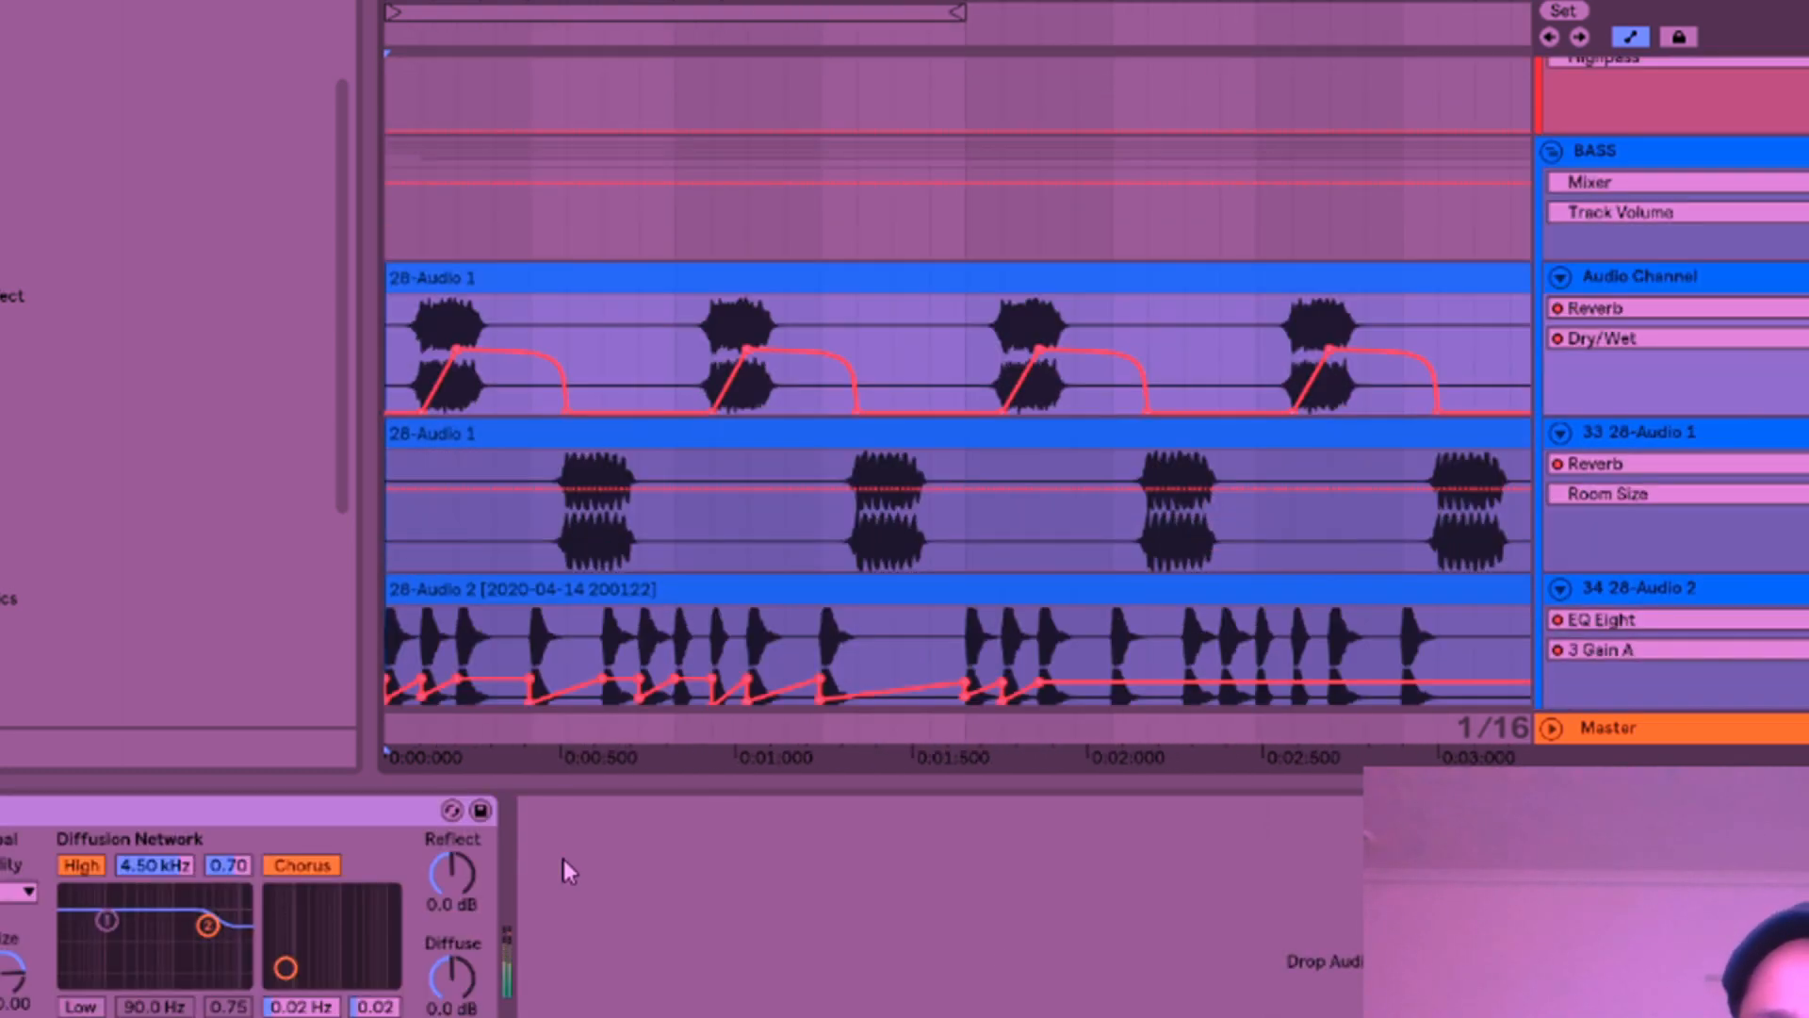
Play the arrangement and add a Saturator to the Audio Channel in the BASS group, folding the device.
{"action": "key", "text": "space"}
{"action": "scroll", "coordinate": [96, 705], "scroll_direction": "up", "scroll_amount": 3}
{"action": "scroll", "coordinate": [96, 642], "scroll_direction": "down", "scroll_amount": 8}
{"action": "left_click", "coordinate": [38, 642]}
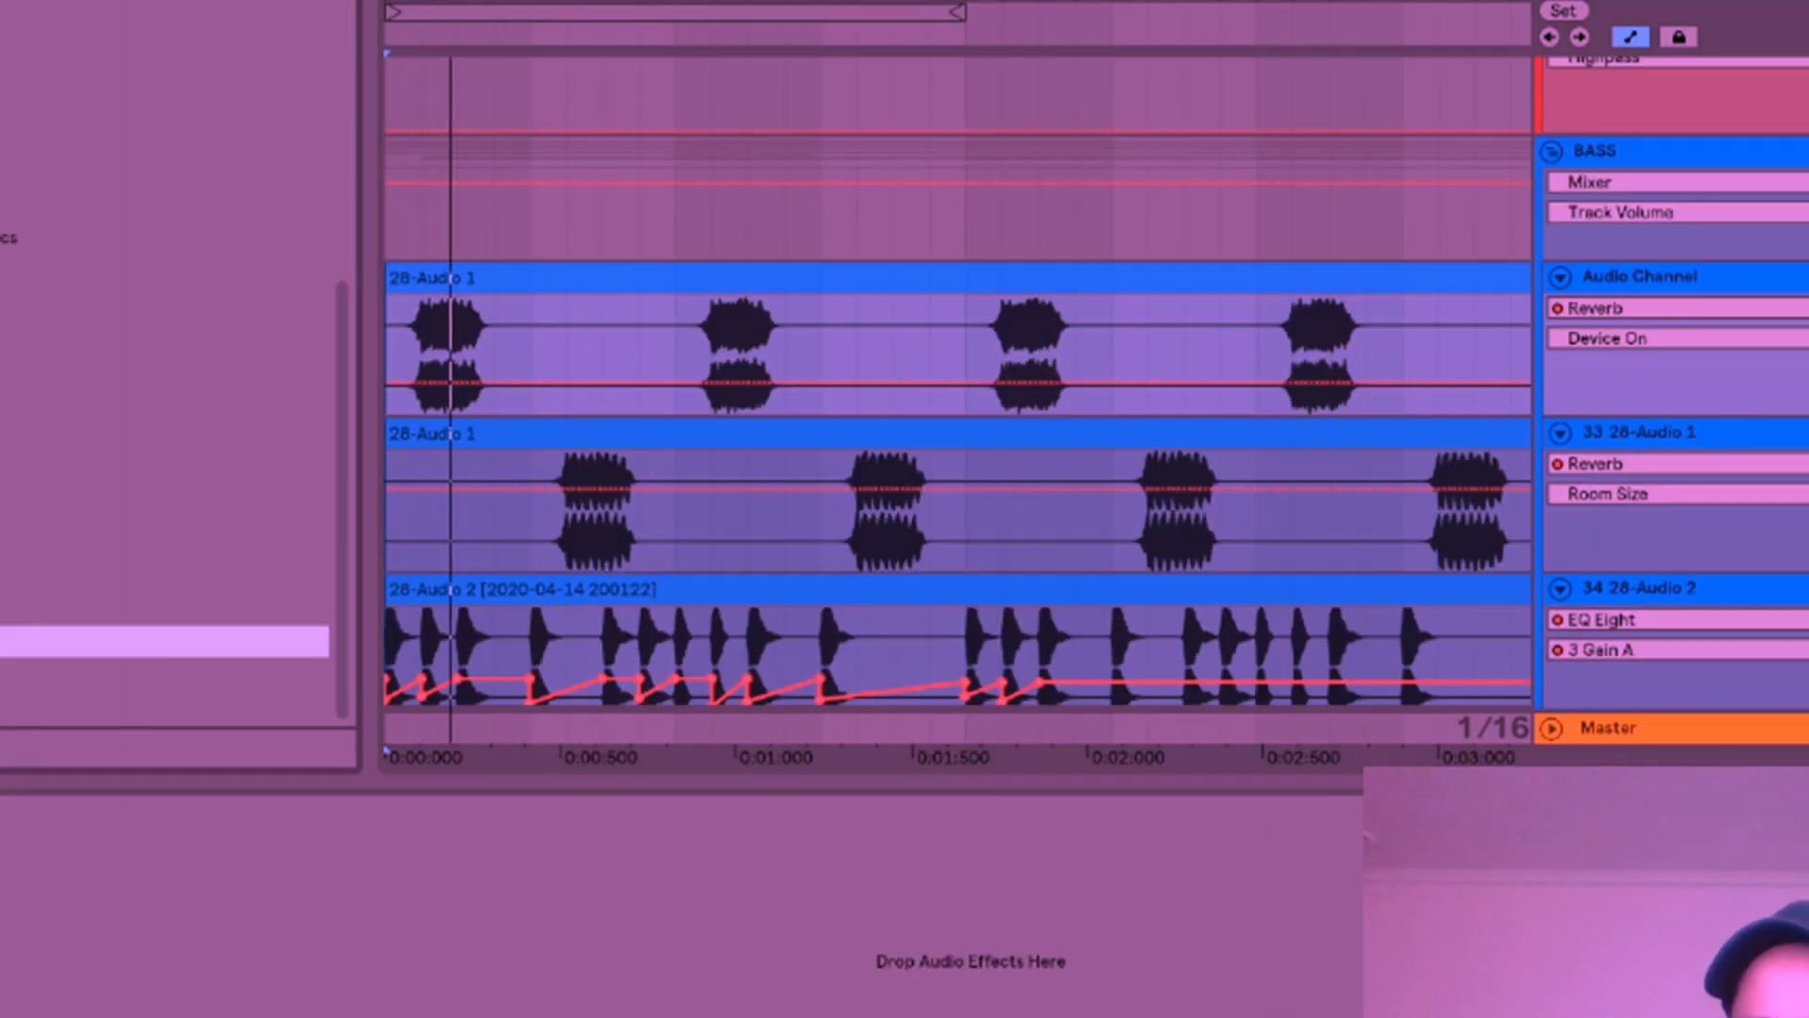
{"action": "double_click", "coordinate": [38, 507]}
{"action": "double_click", "coordinate": [8, 811]}
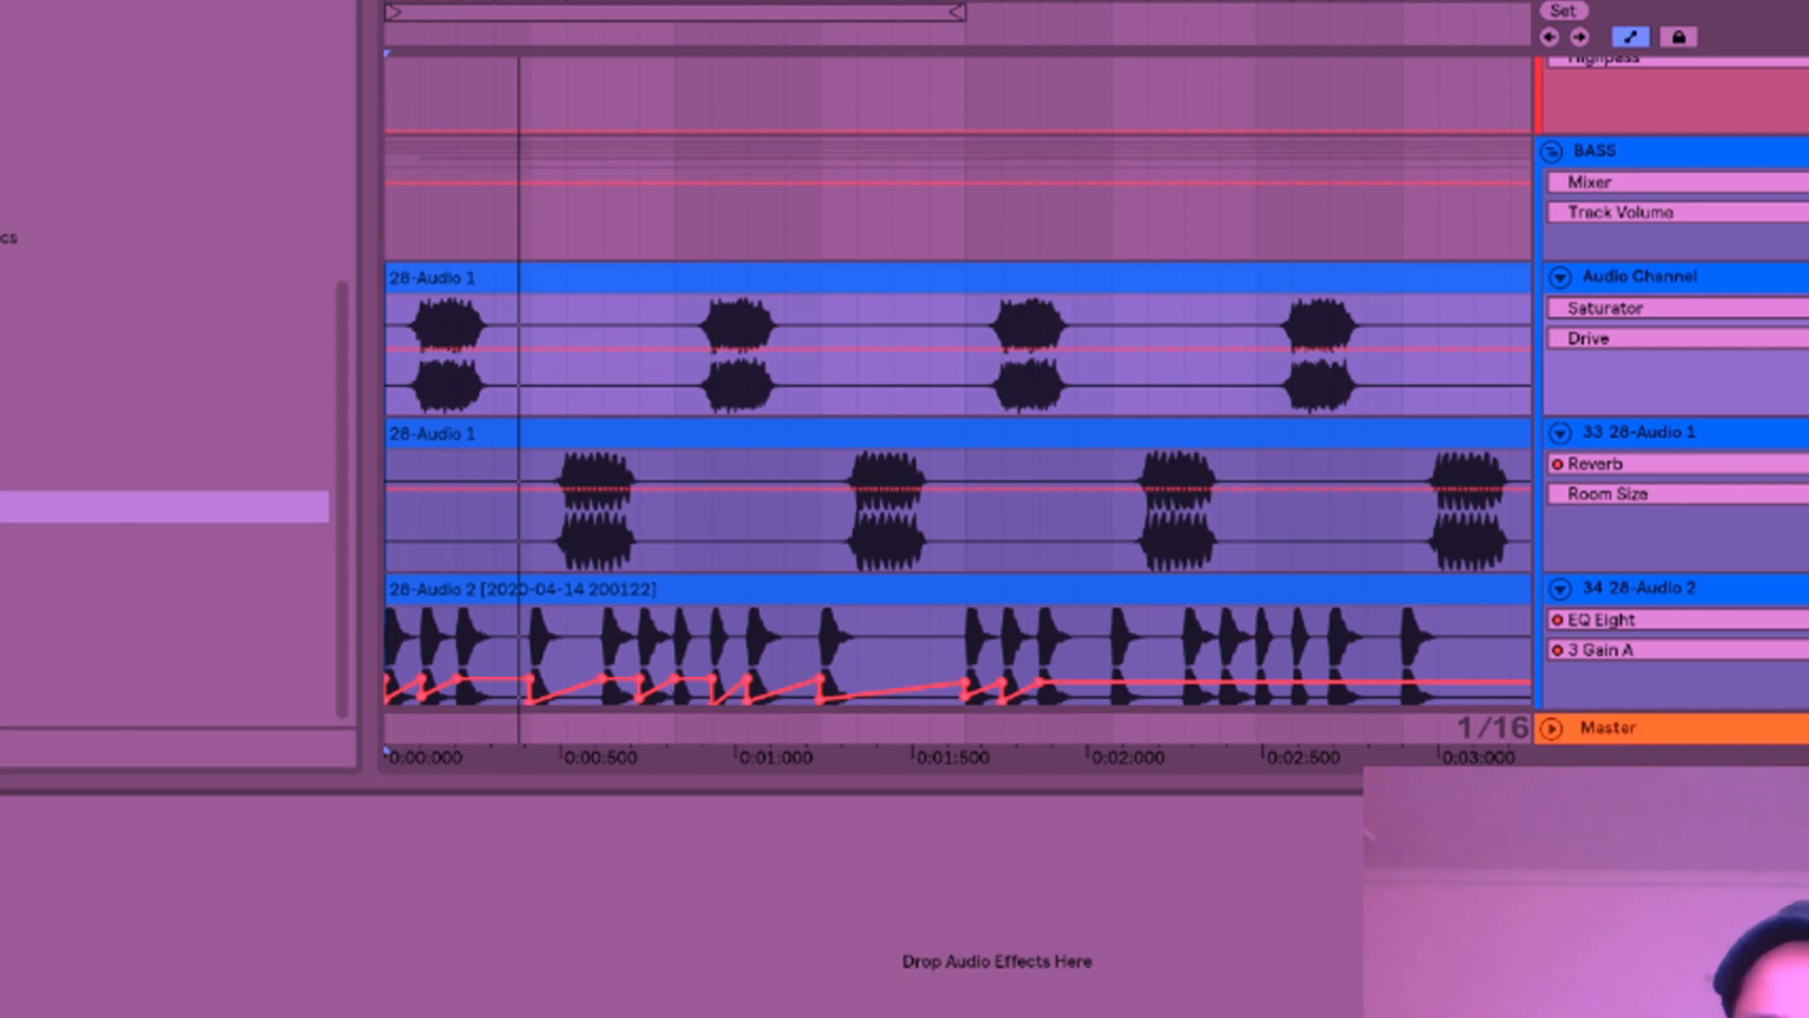
{"action": "scroll", "coordinate": [571, 262], "scroll_direction": "down", "scroll_amount": 3}
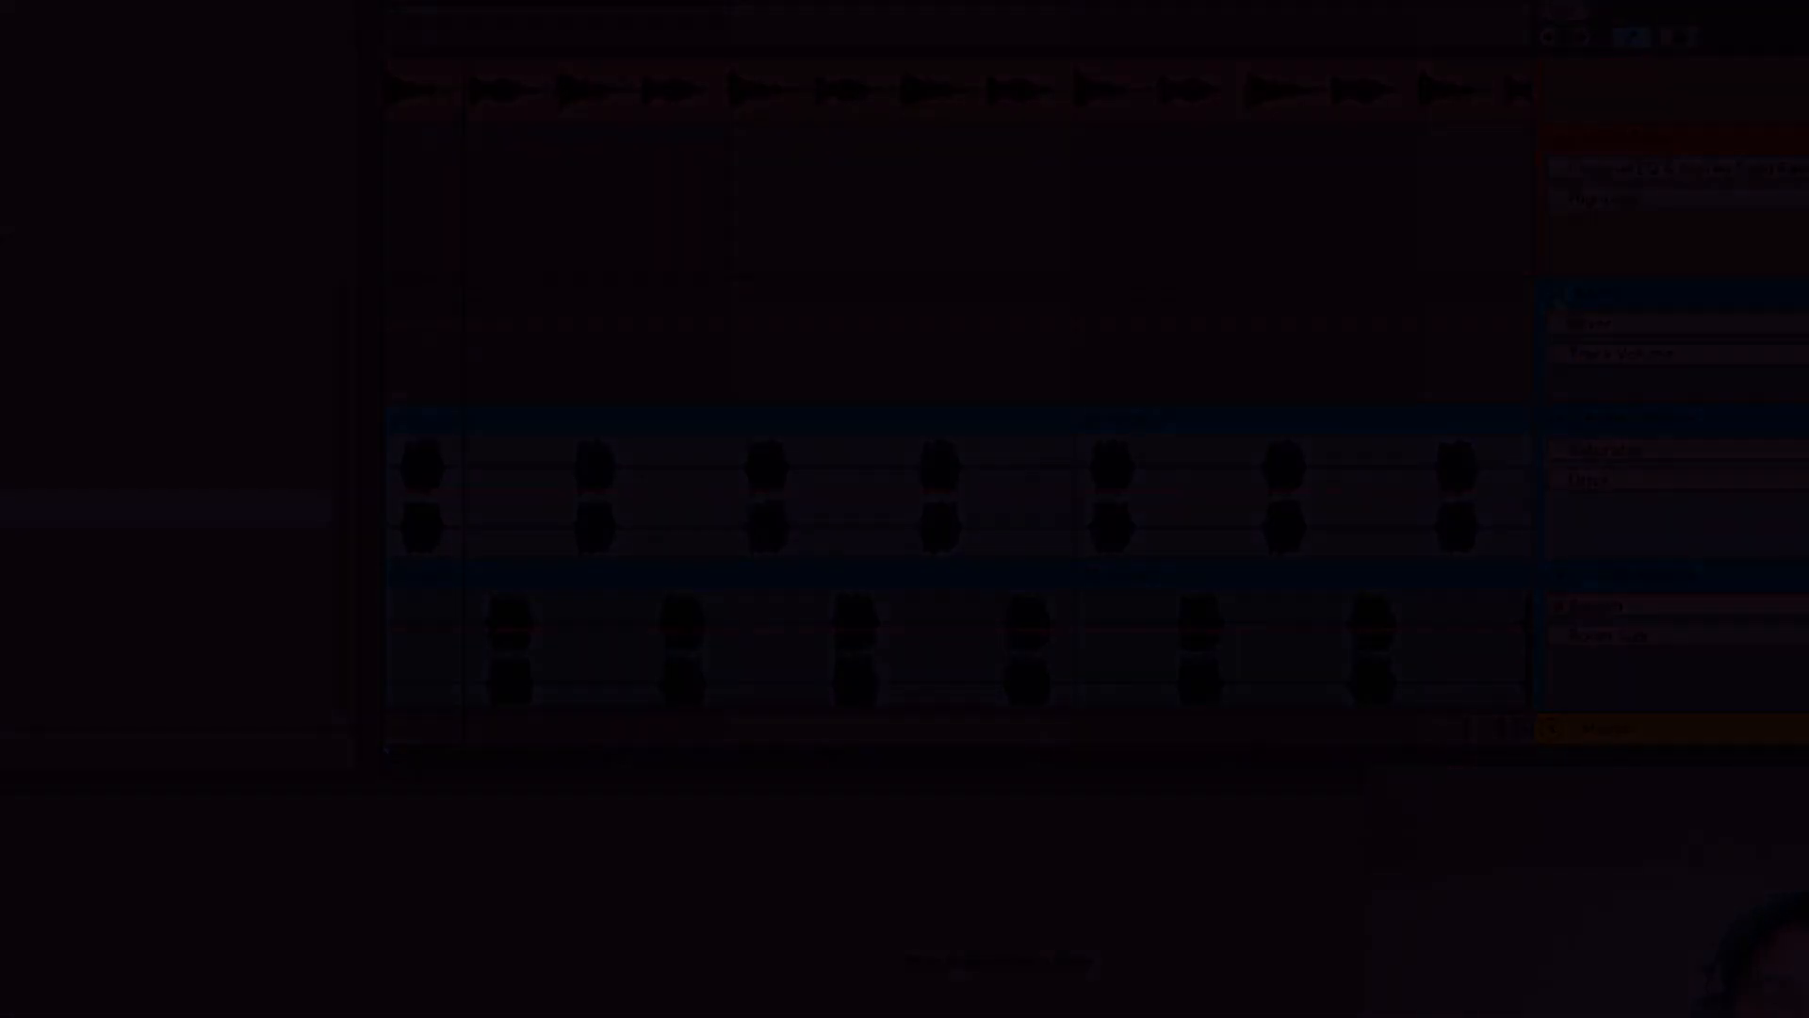